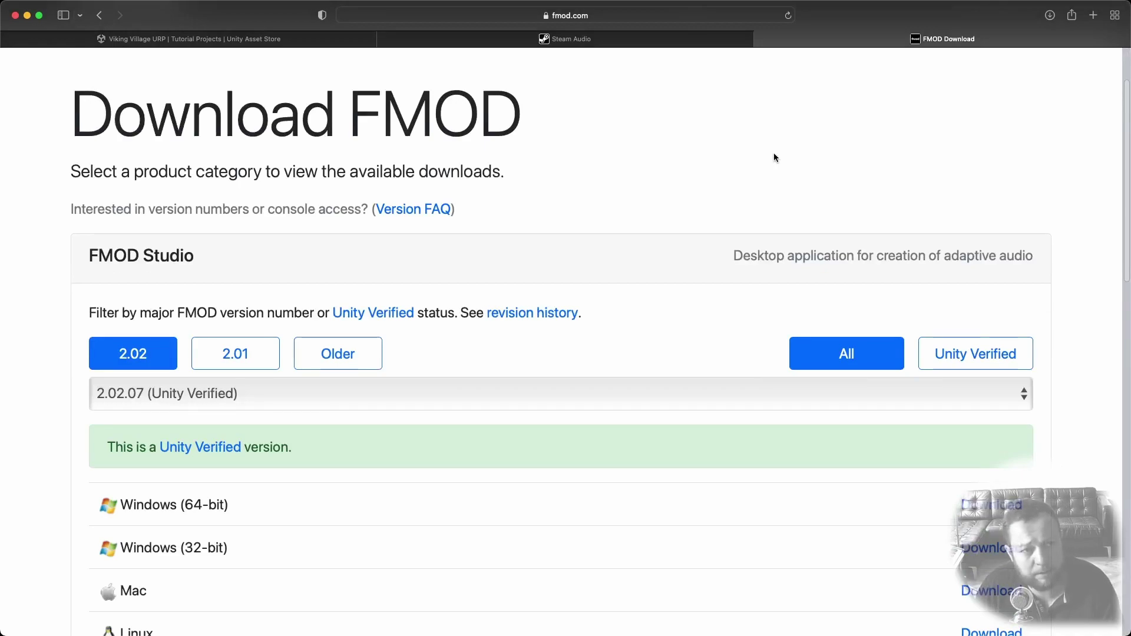
Scroll the FMOD downloads, then switch to the Steam Audio 4.1.1 download page tab.
scroll(773, 157, "down", 7)
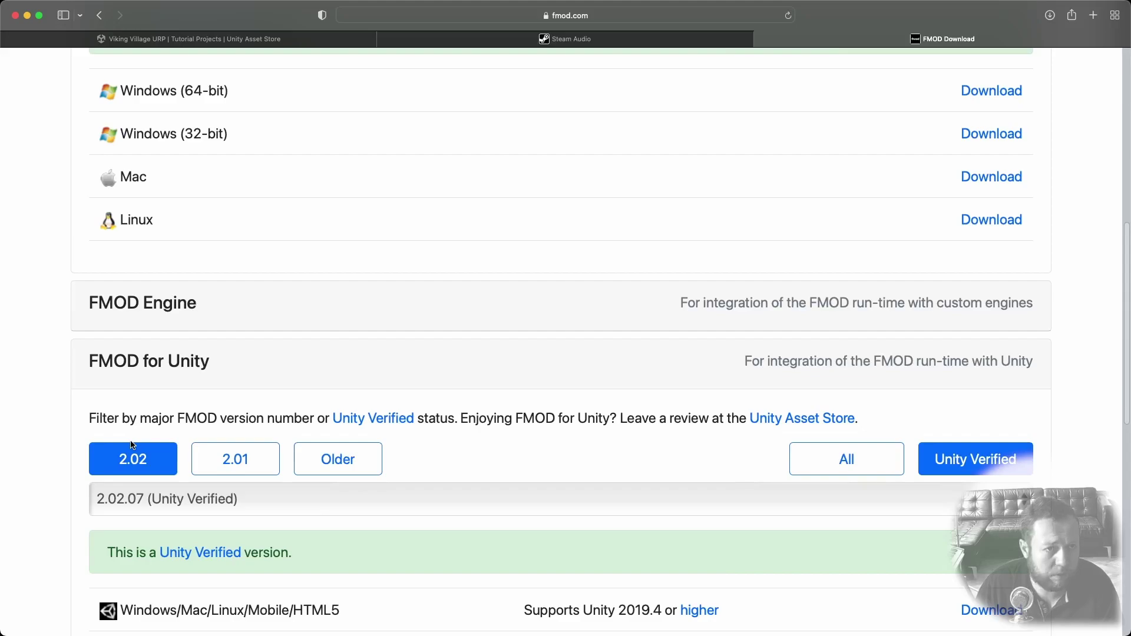
key("ctrl+shift+Tab")
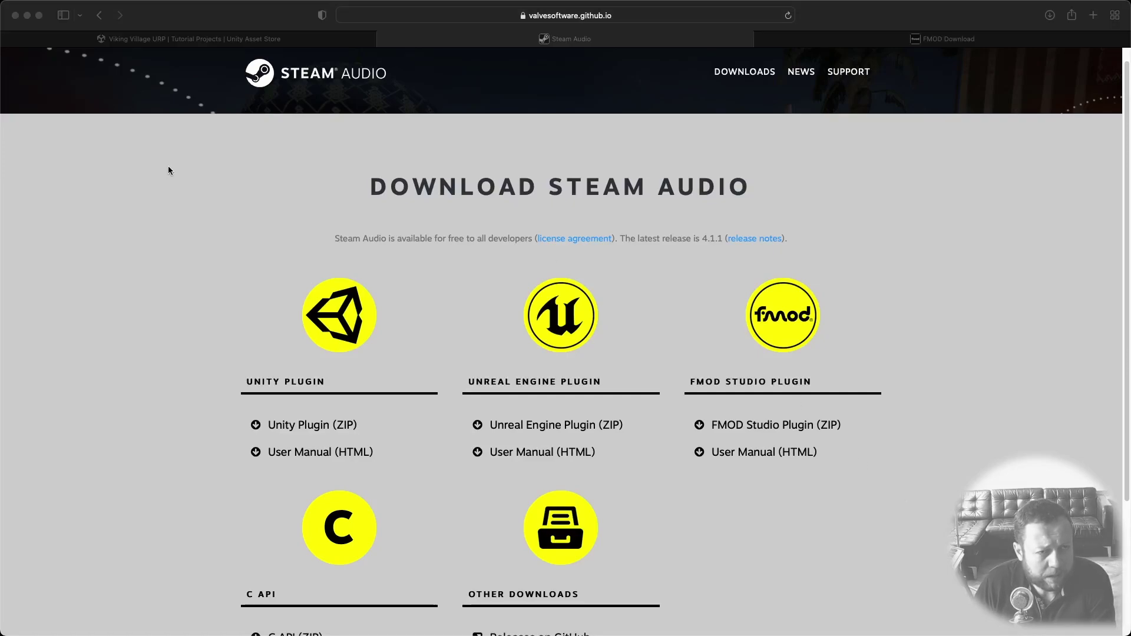
Create a 3D (URP) project named VikingTest in Unity Hub and centre the new editor window.
key("ctrl+Up")
left_click(205, 194)
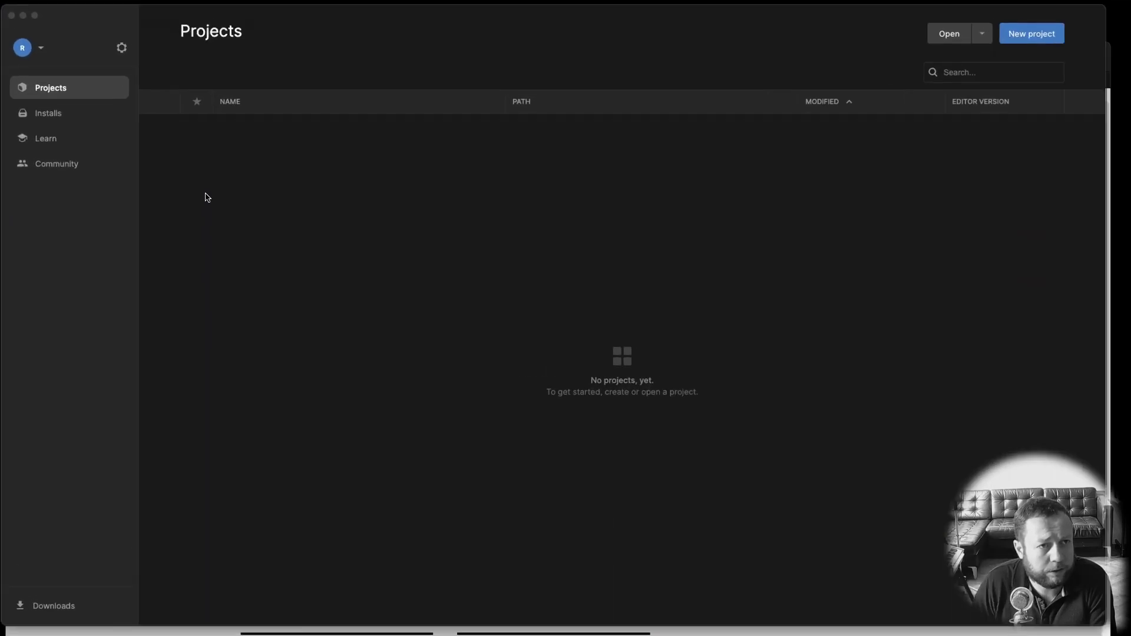
left_click(1051, 32)
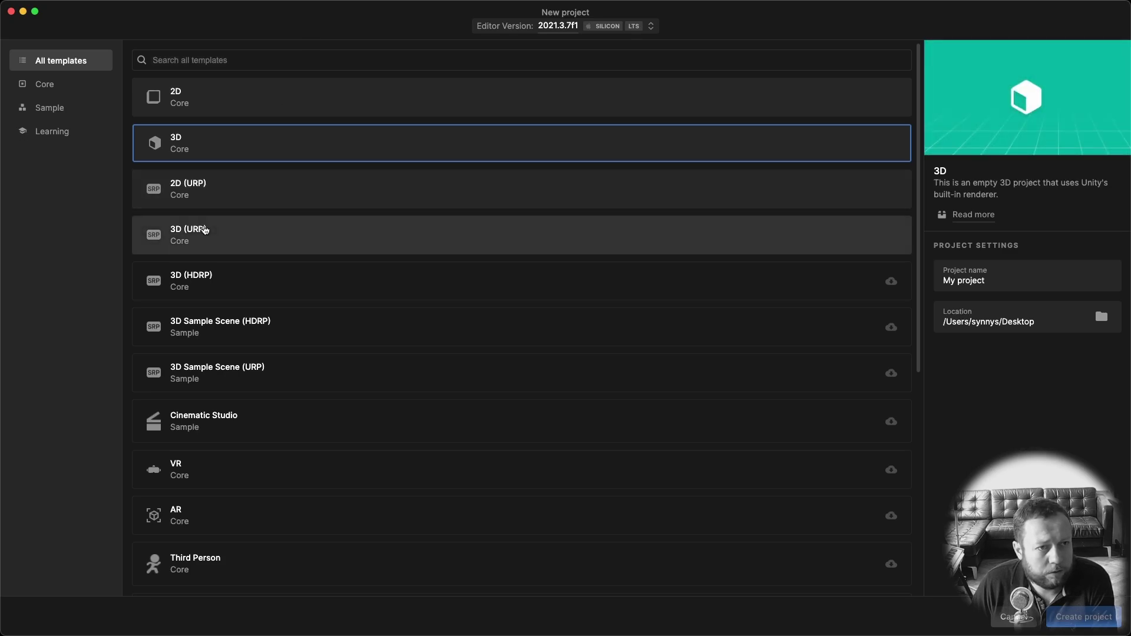
left_click(198, 240)
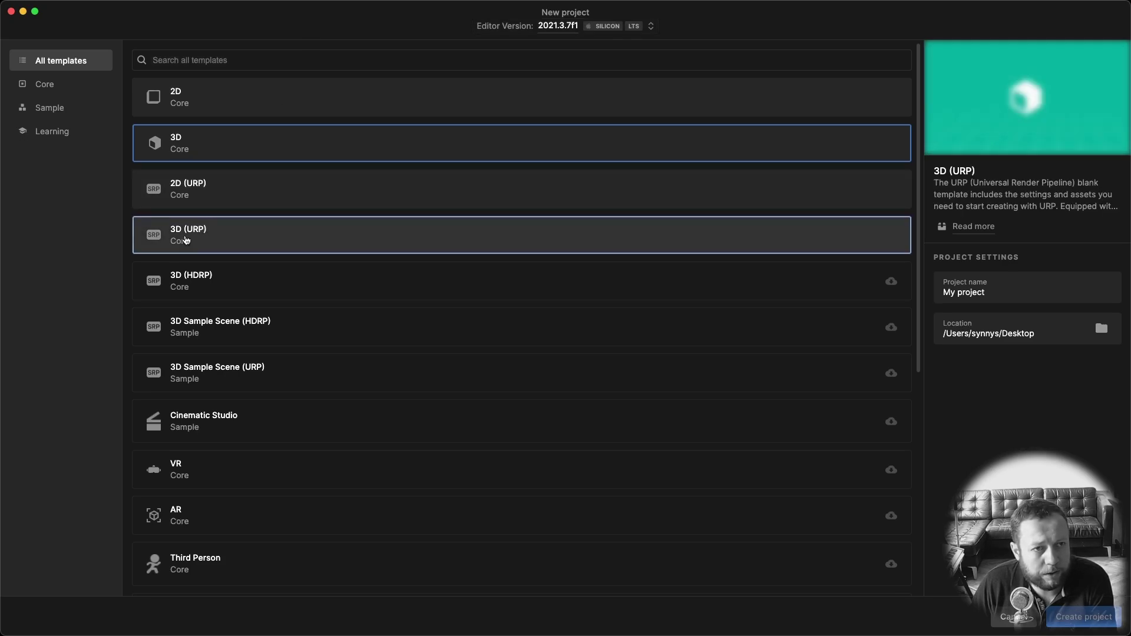
key("Tab")
type("VikingTest")
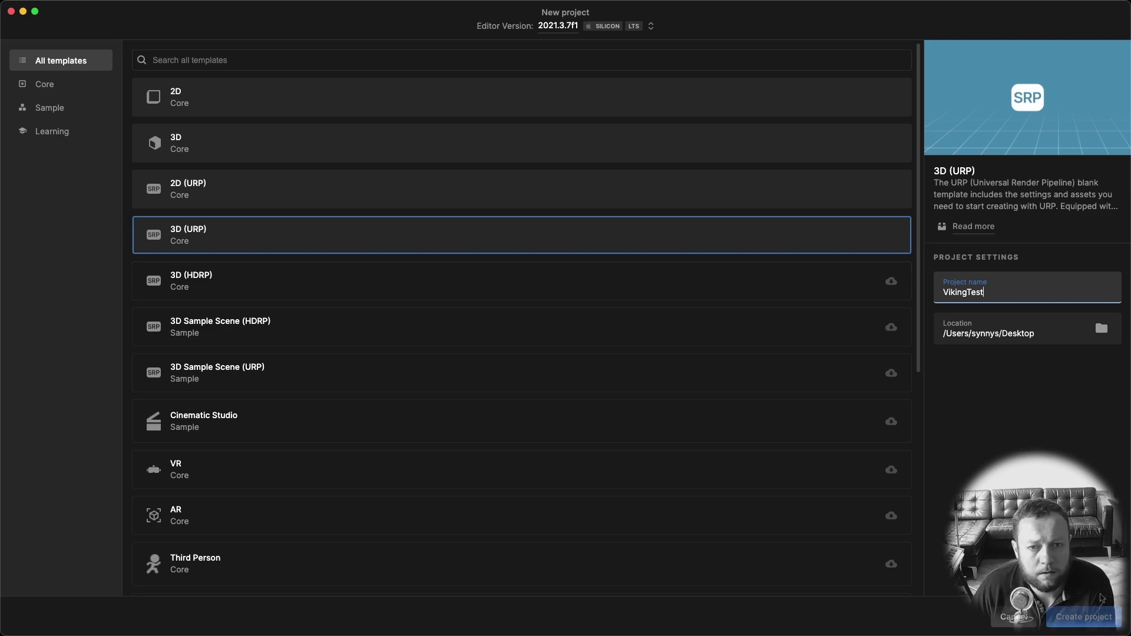
left_click(1080, 617)
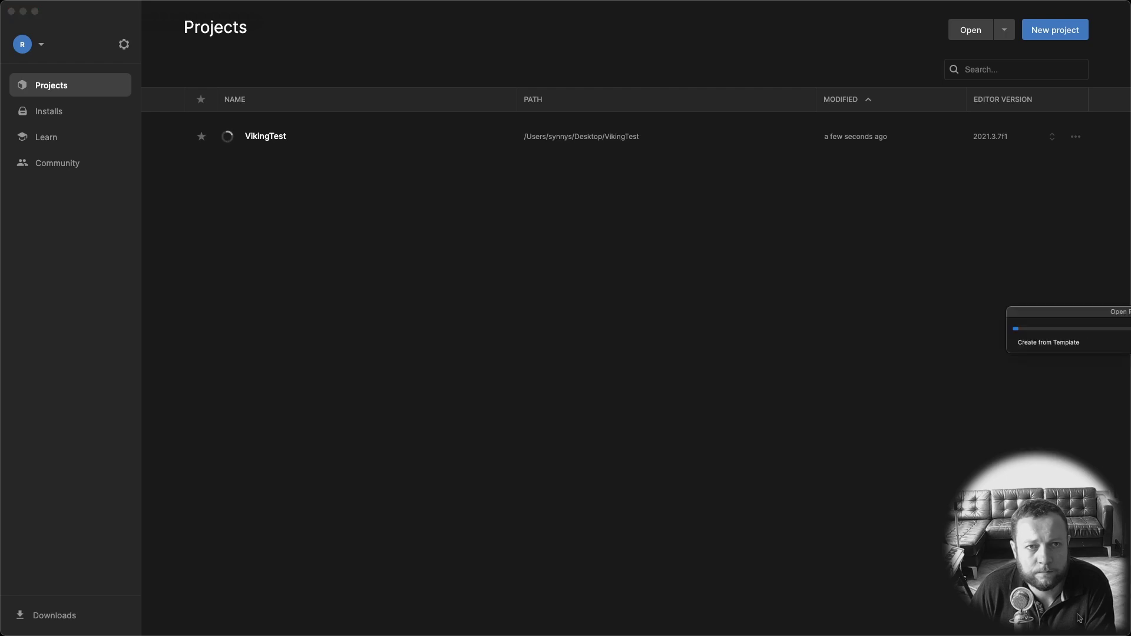
left_click_drag(1097, 315, 577, 264)
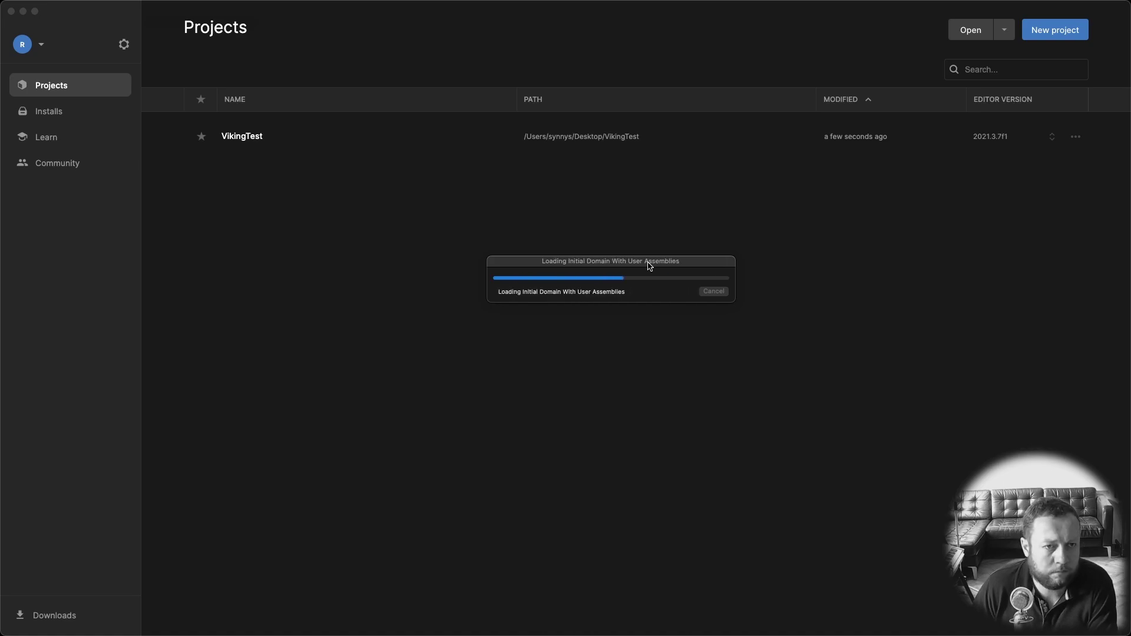
left_click_drag(958, 139, 320, 115)
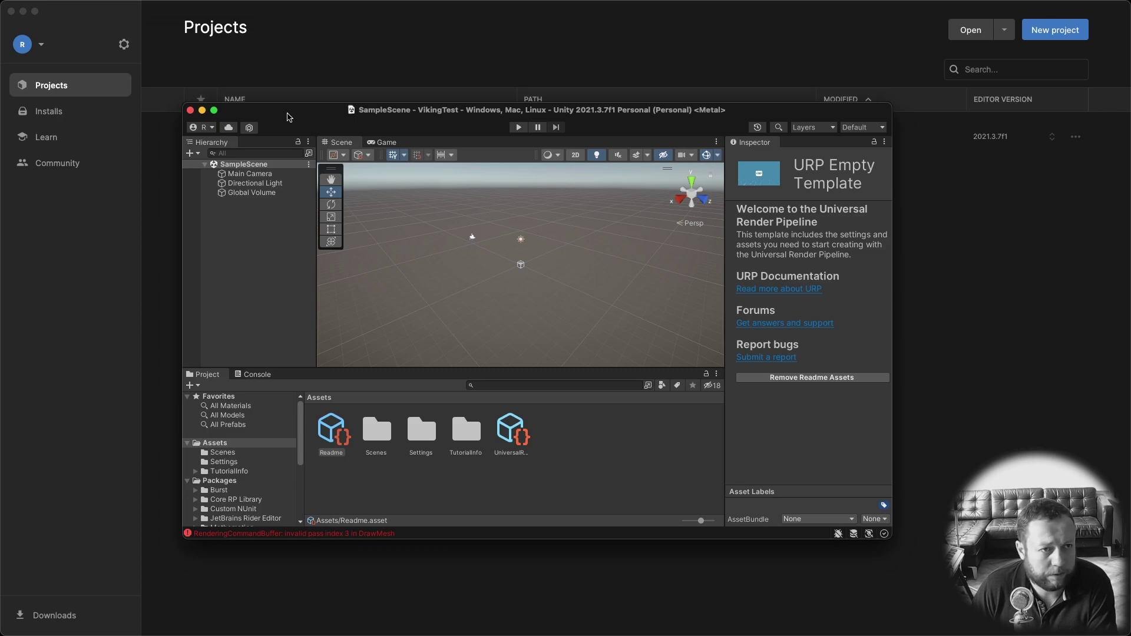
Maximize the editor and select Viking Village URP under My Assets in the Package Manager.
left_click_drag(288, 118, 1, 33)
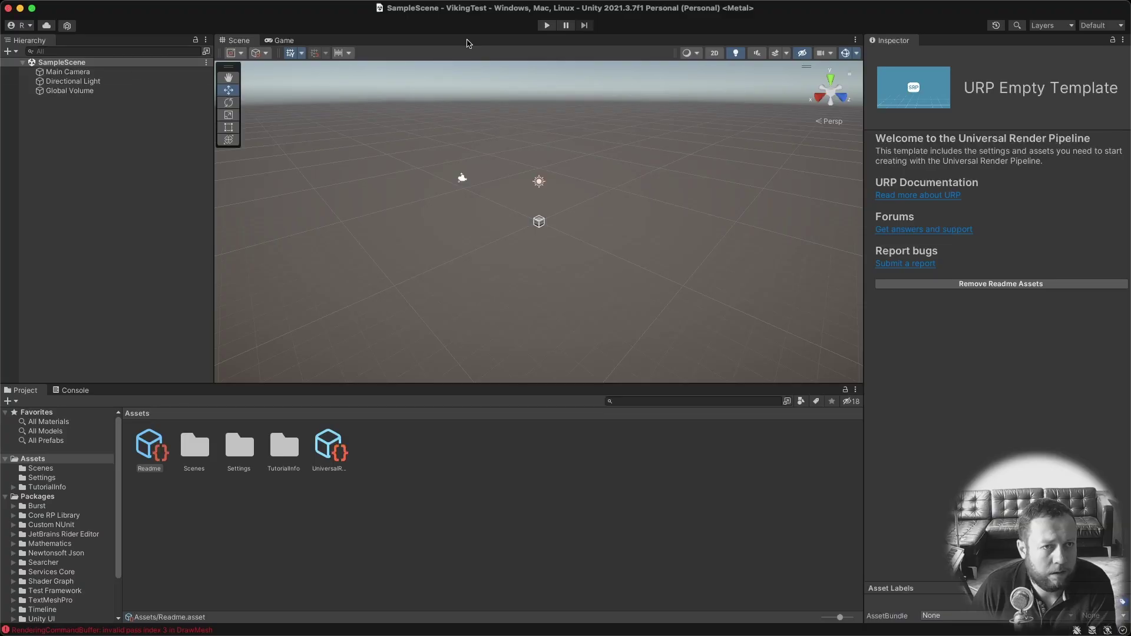
mouse_move(326, 3)
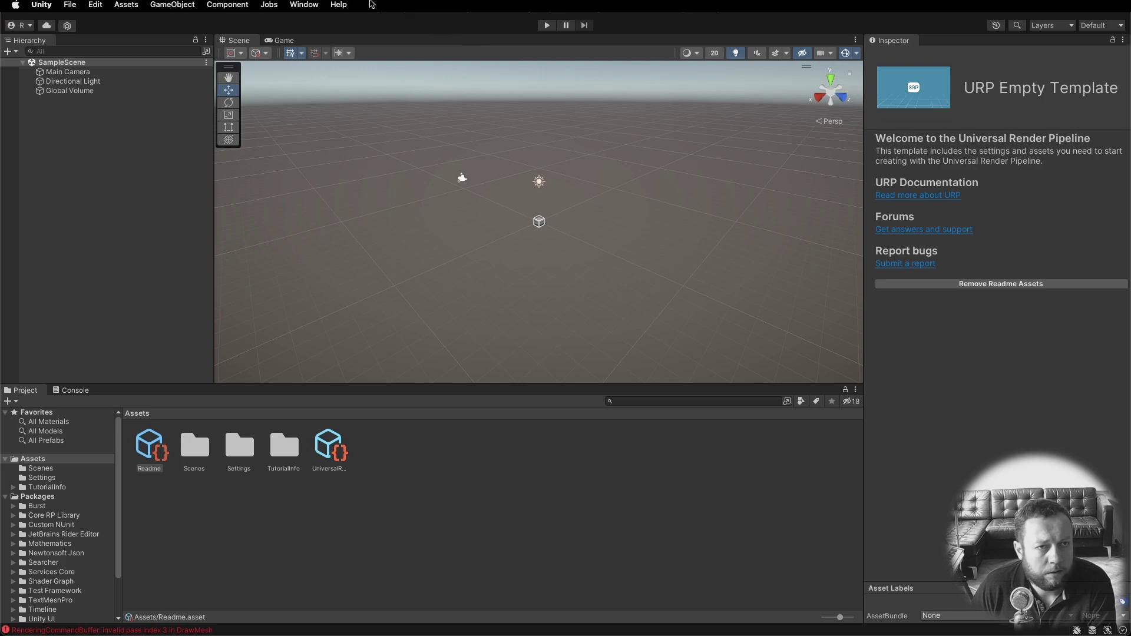
left_click(303, 6)
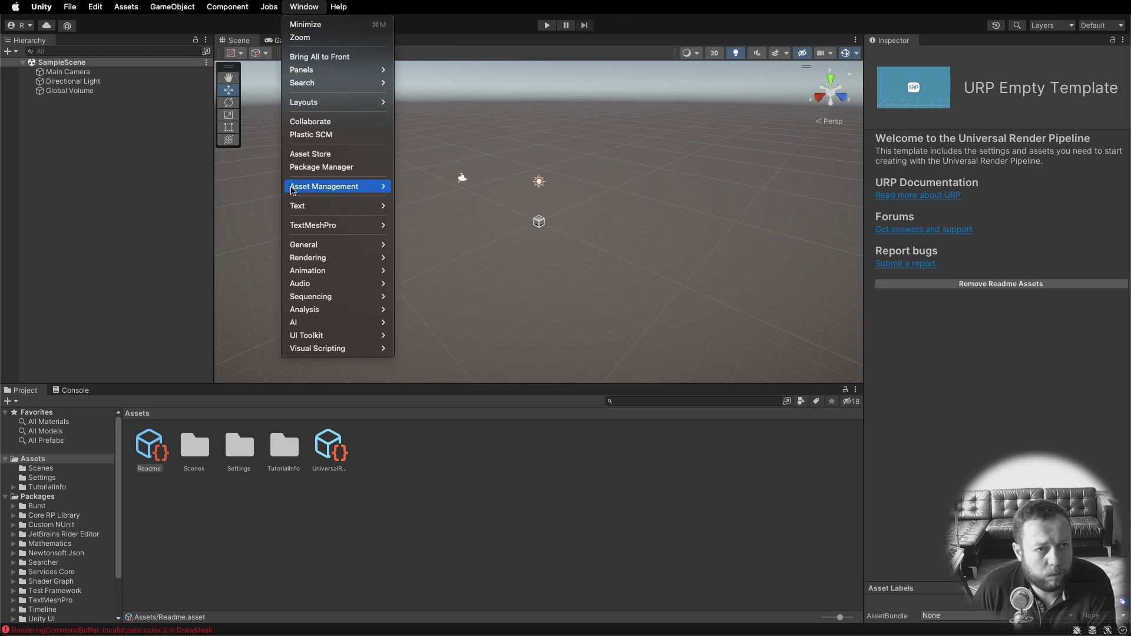
left_click(333, 169)
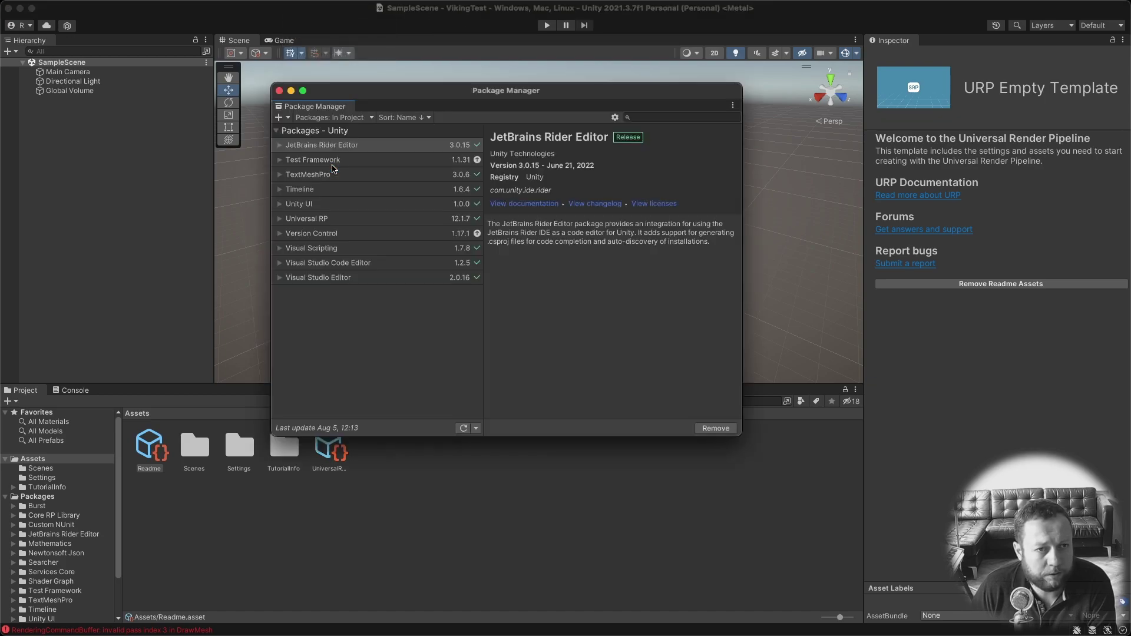
left_click(336, 120)
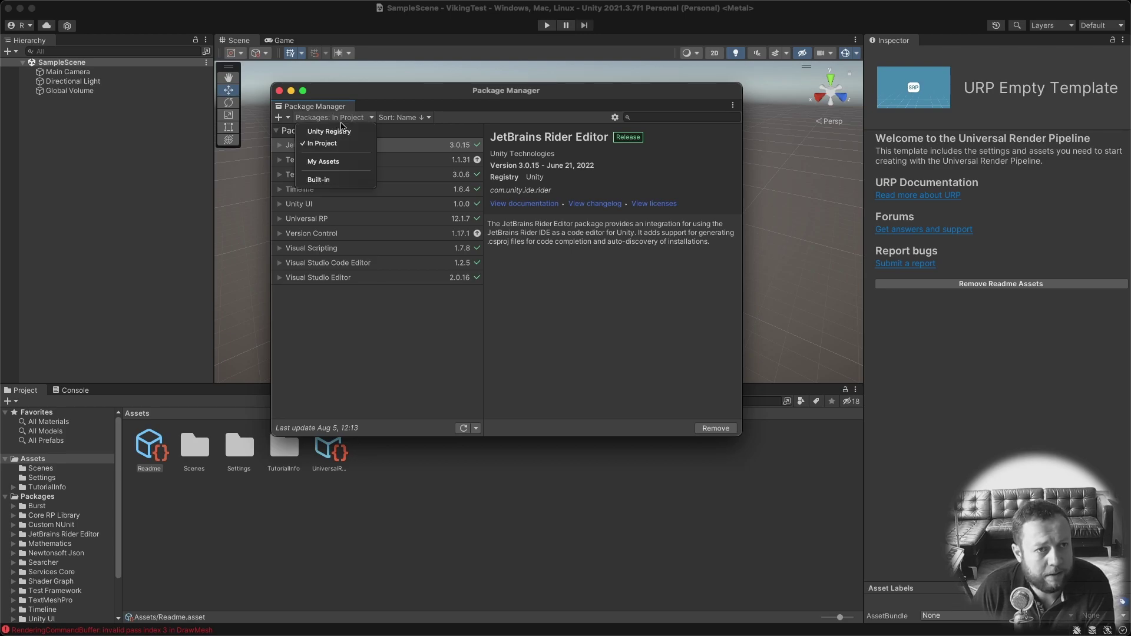
left_click(323, 162)
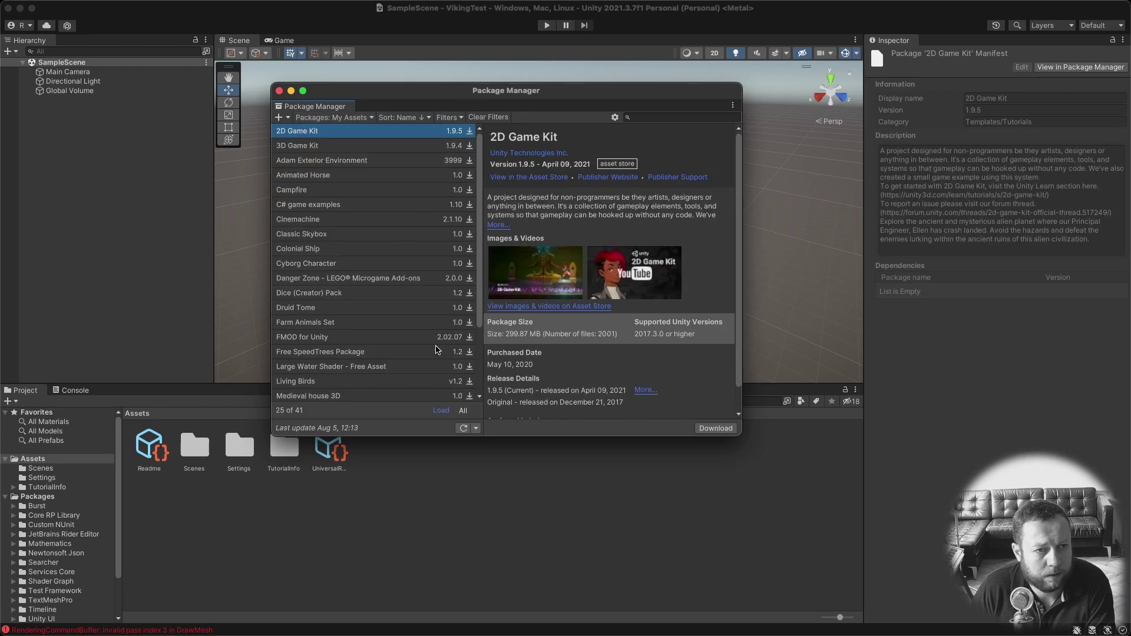
left_click(443, 410)
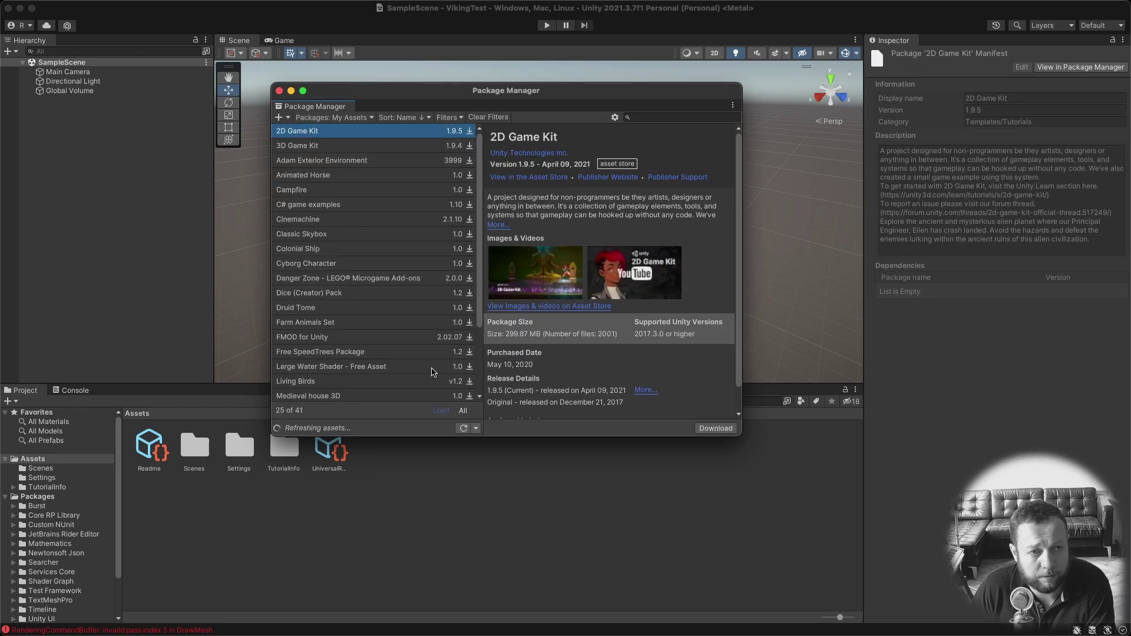
scroll(451, 221, "down", 10)
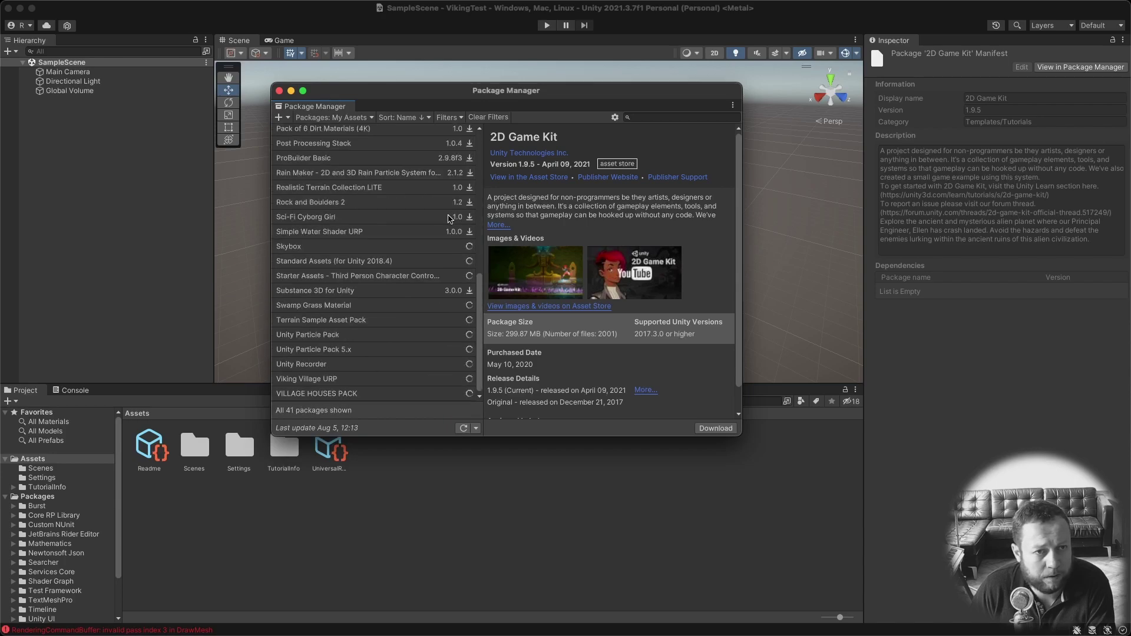
left_click(318, 381)
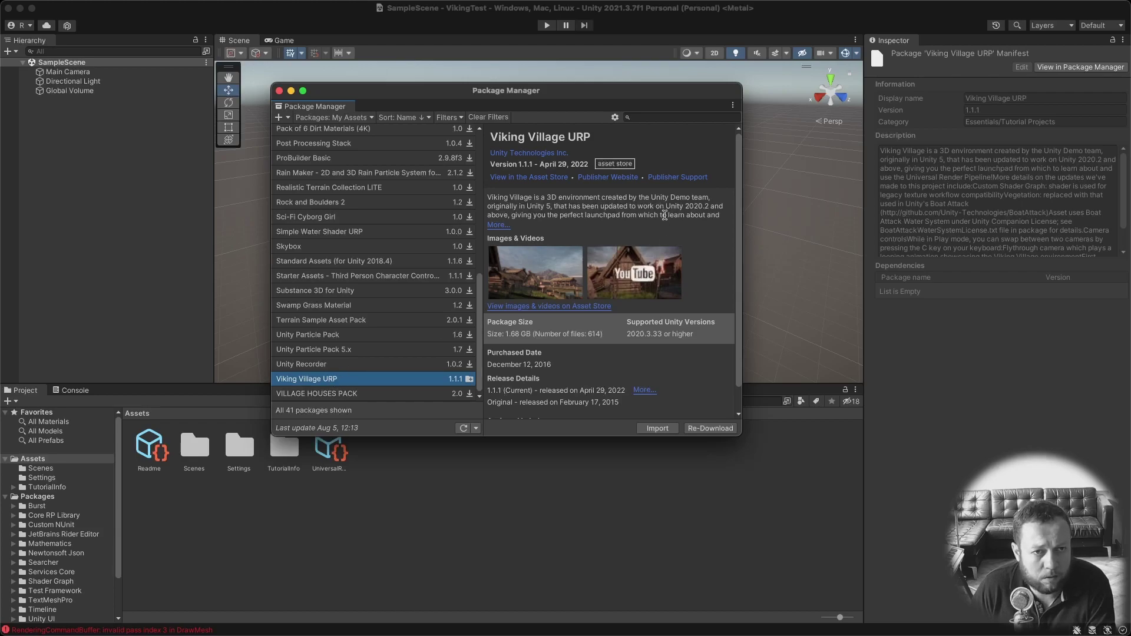
Import Viking Village URP with all files and dependencies, accepting the settings warning, then close Package Manager.
left_click(655, 429)
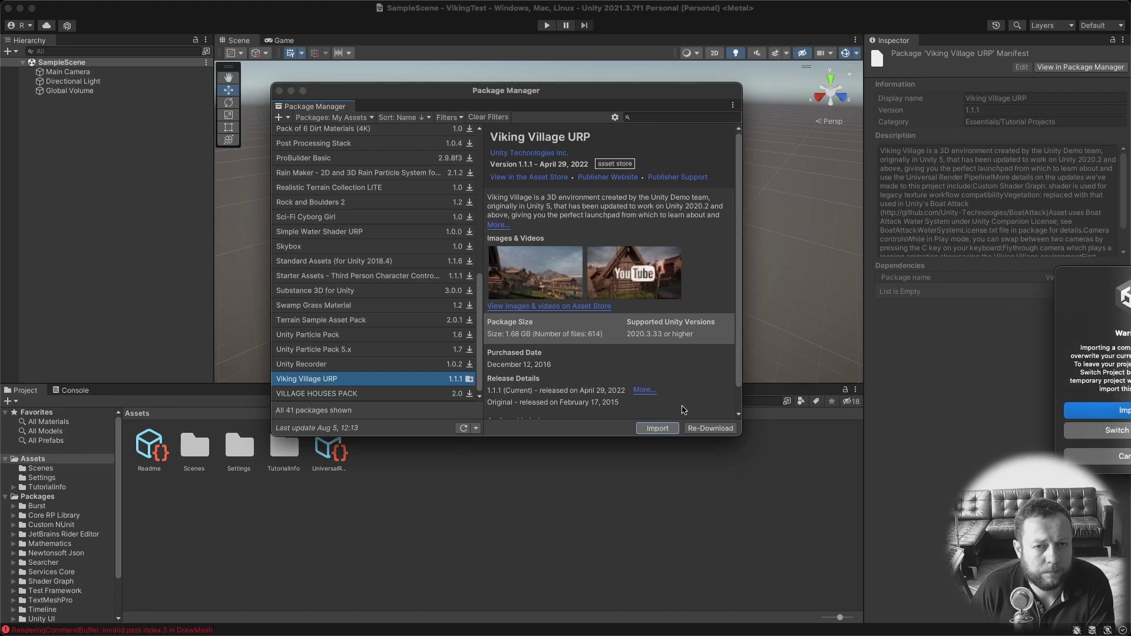
left_click_drag(1122, 283, 677, 201)
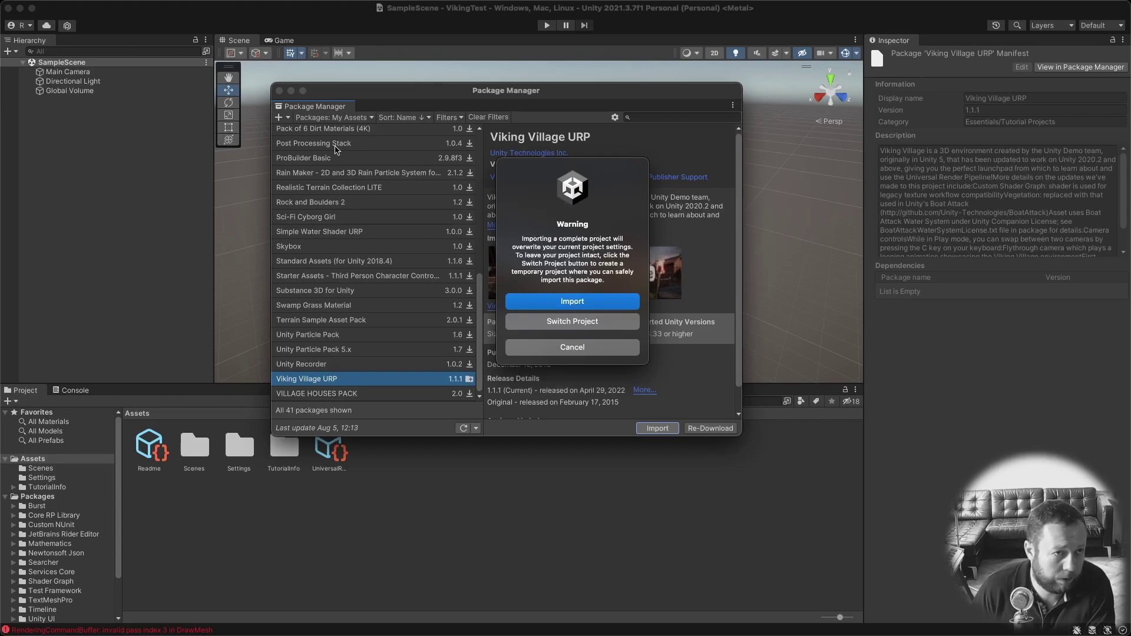
left_click(576, 301)
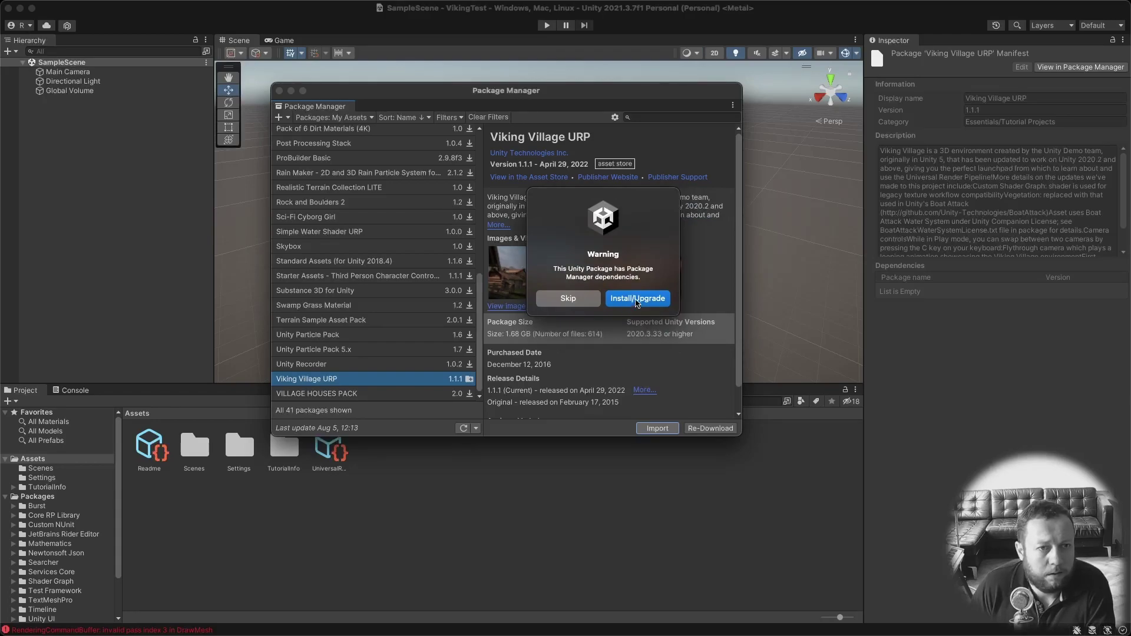
left_click(636, 299)
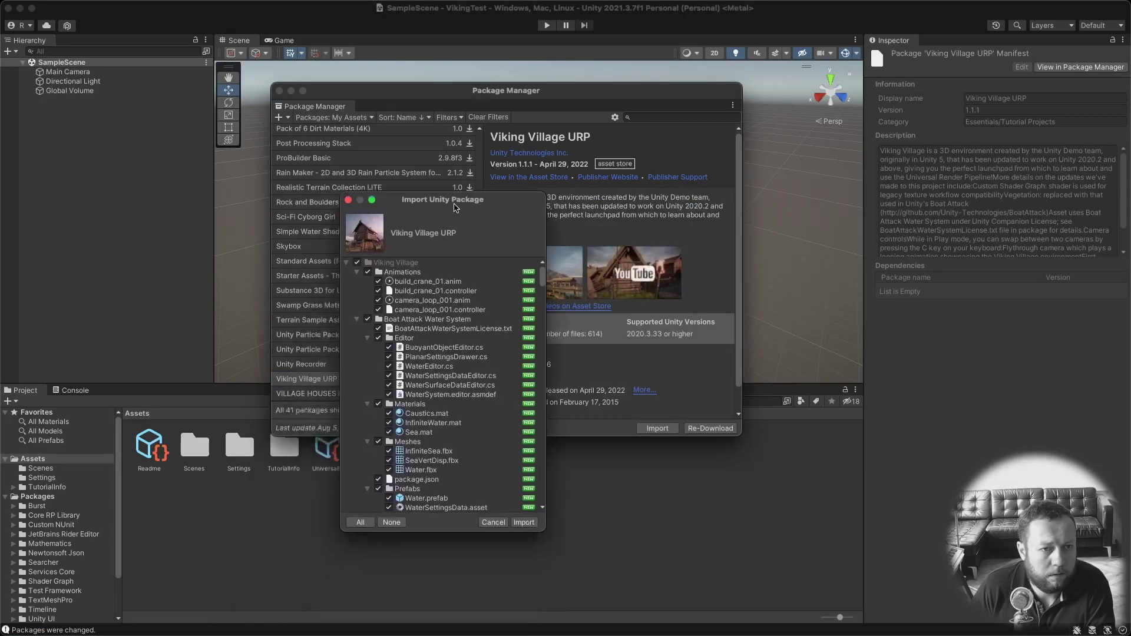
left_click(553, 451)
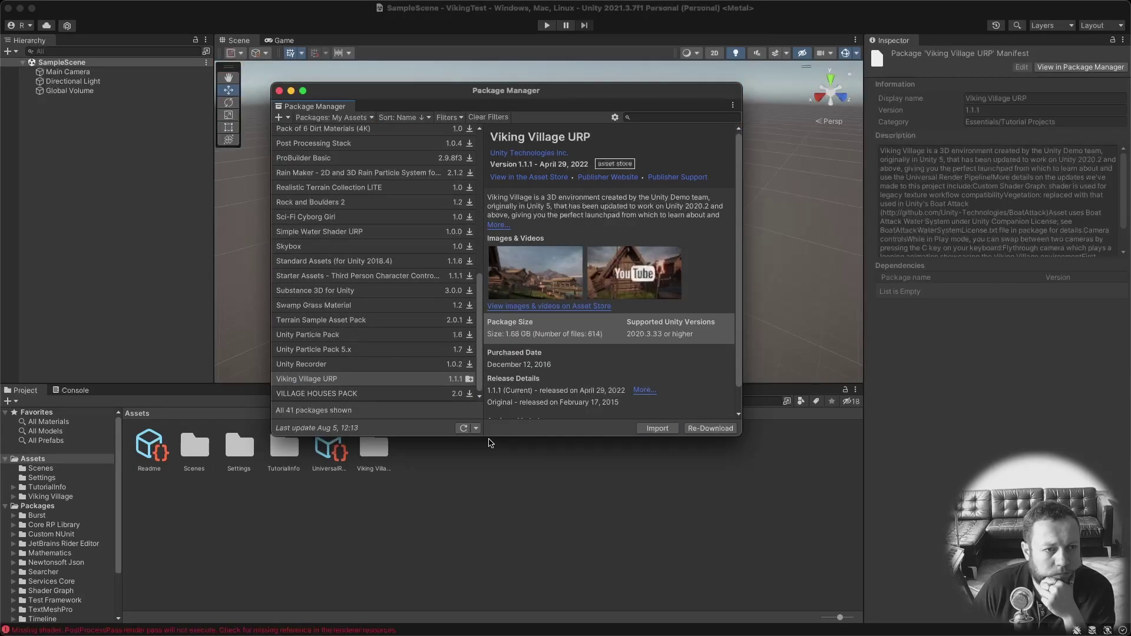
left_click(280, 91)
left_click(366, 116)
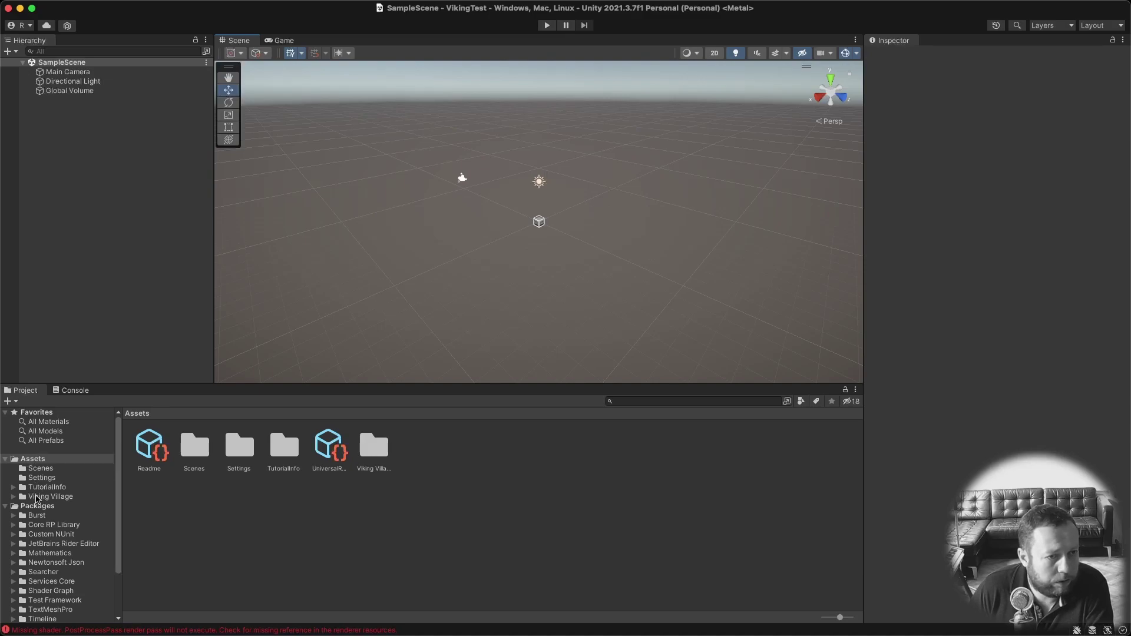
Open The_Viking_Village scene from the Viking Village/Scenes folder.
left_click(36, 499)
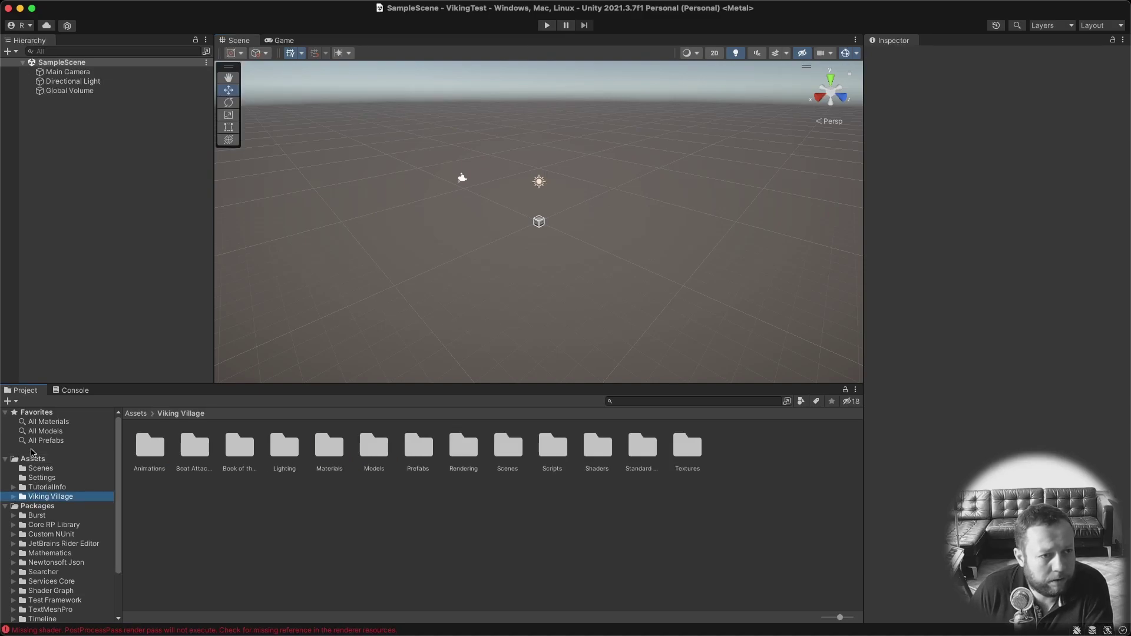
double_click(508, 451)
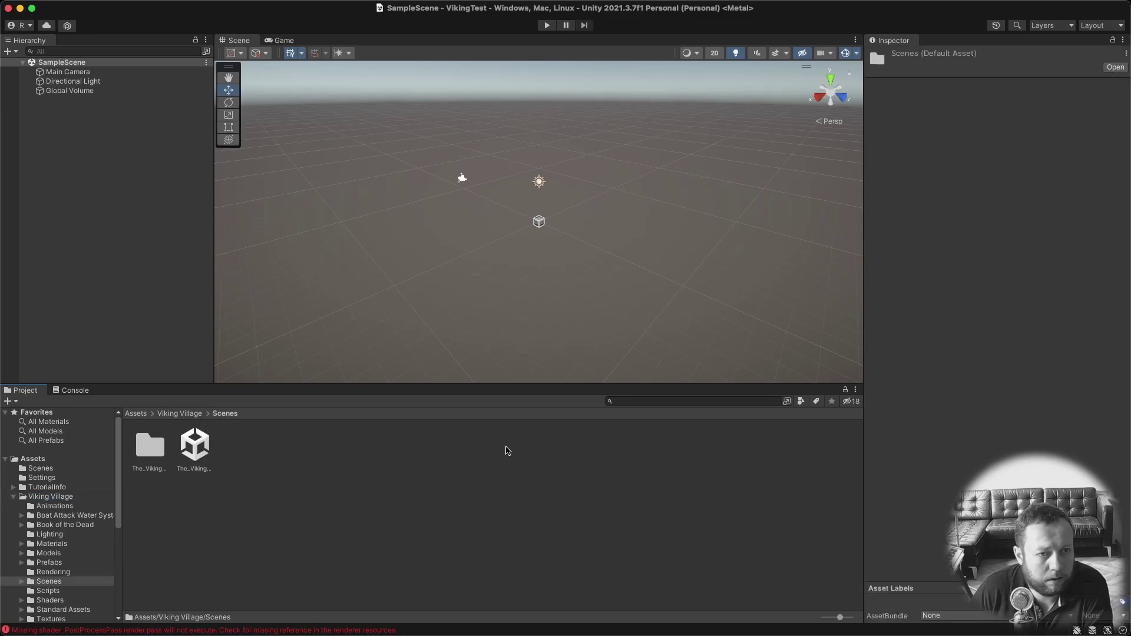
double_click(196, 447)
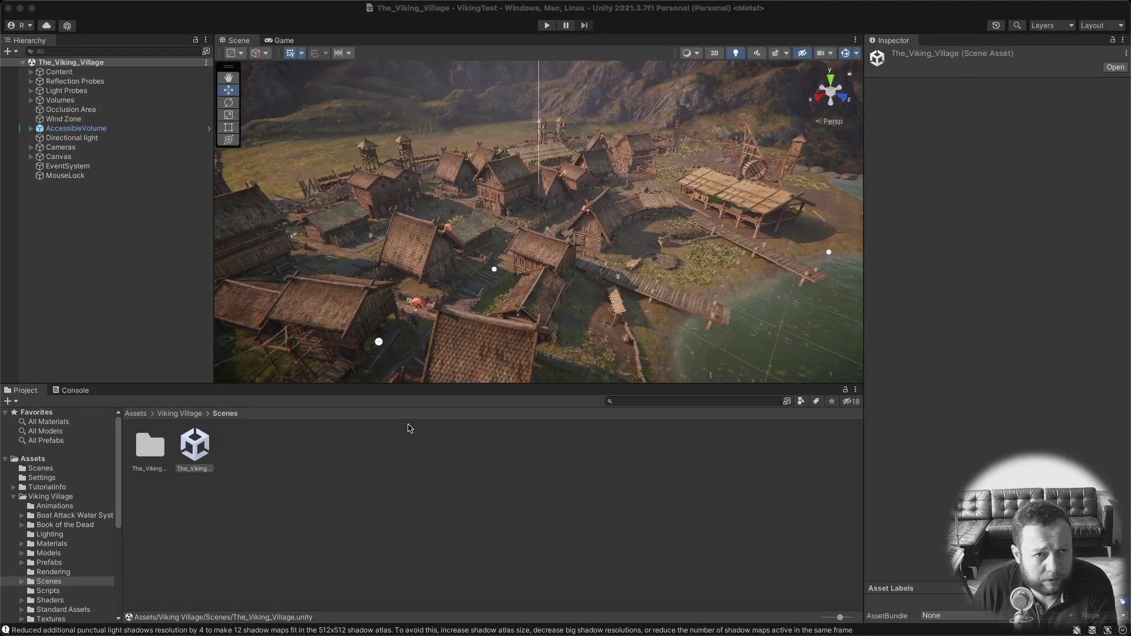
left_click(413, 25)
left_click(547, 25)
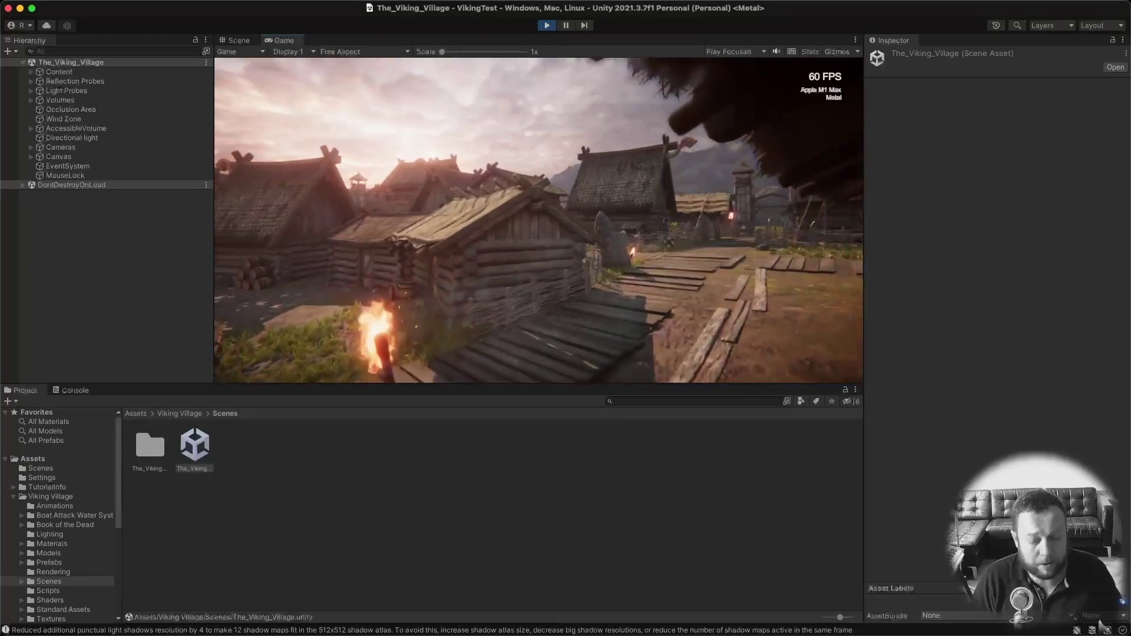
left_click(547, 25)
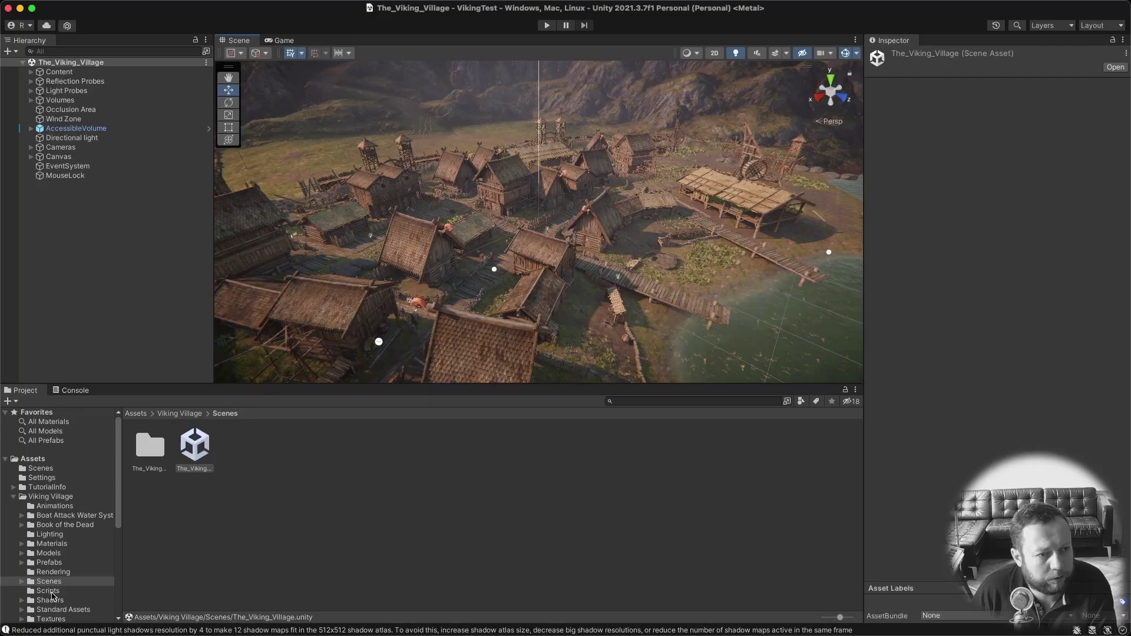
Open ControlSwitch.cs from Viking Village/Scripts in the external code editor.
left_click(50, 591)
left_click(151, 448)
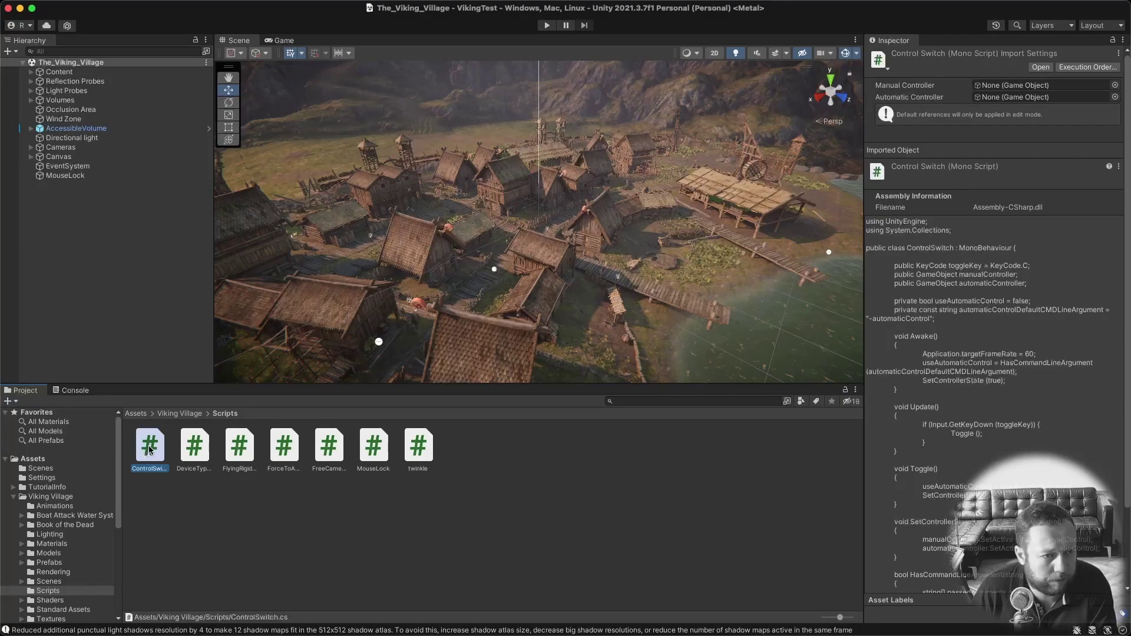
right_click(151, 452)
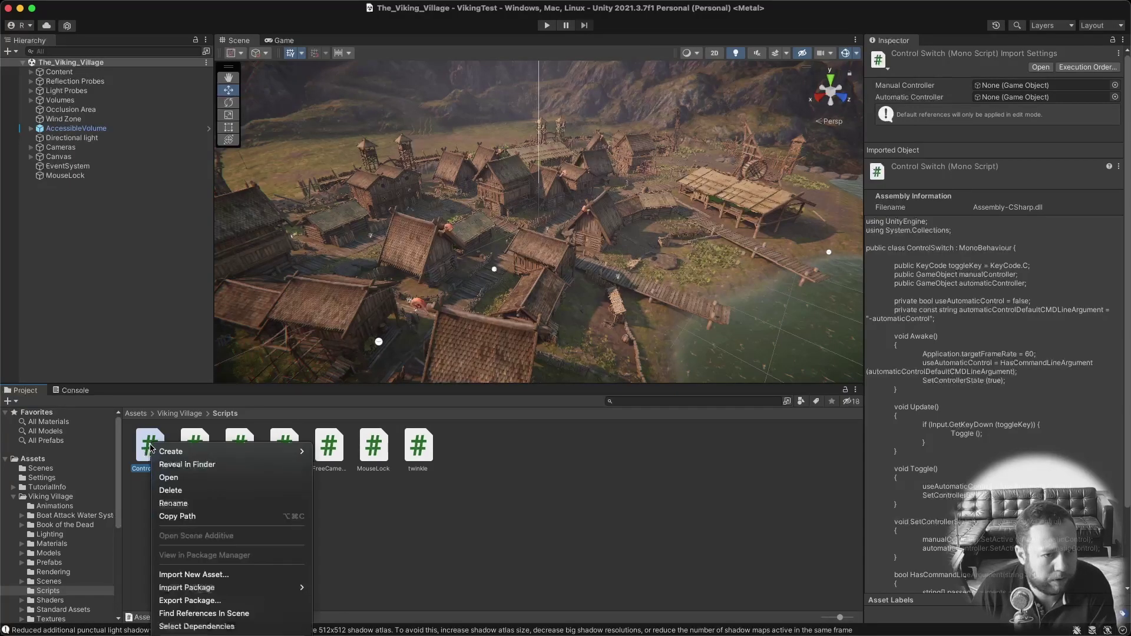
left_click(180, 479)
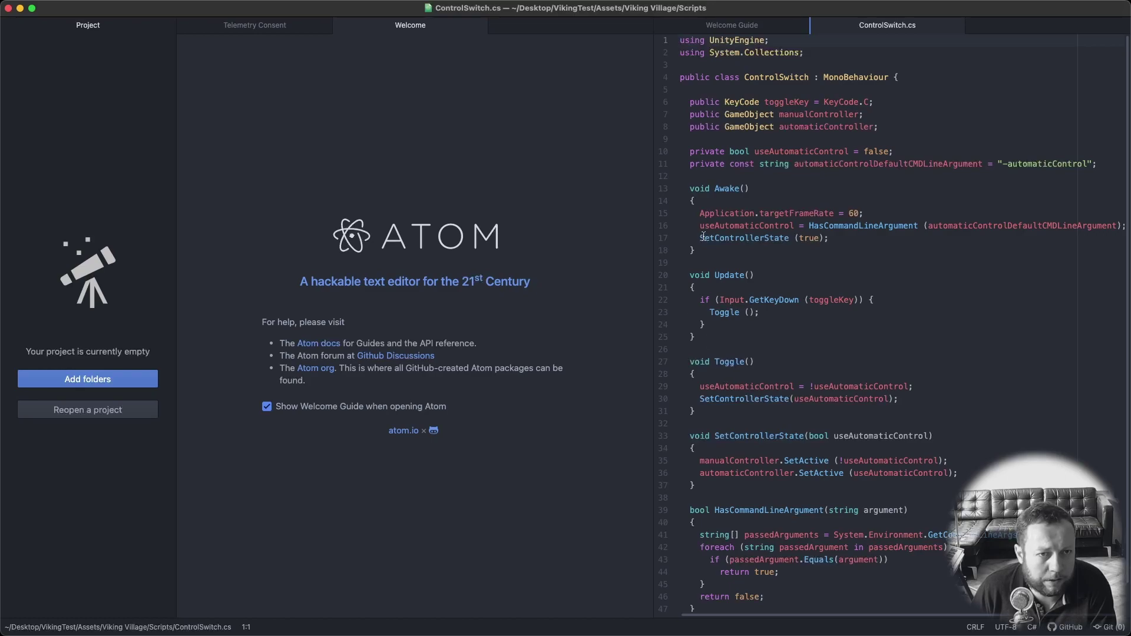
Change SetControllerState(true) to false on line 17 in Awake, then close Atom.
left_click_drag(700, 238, 836, 238)
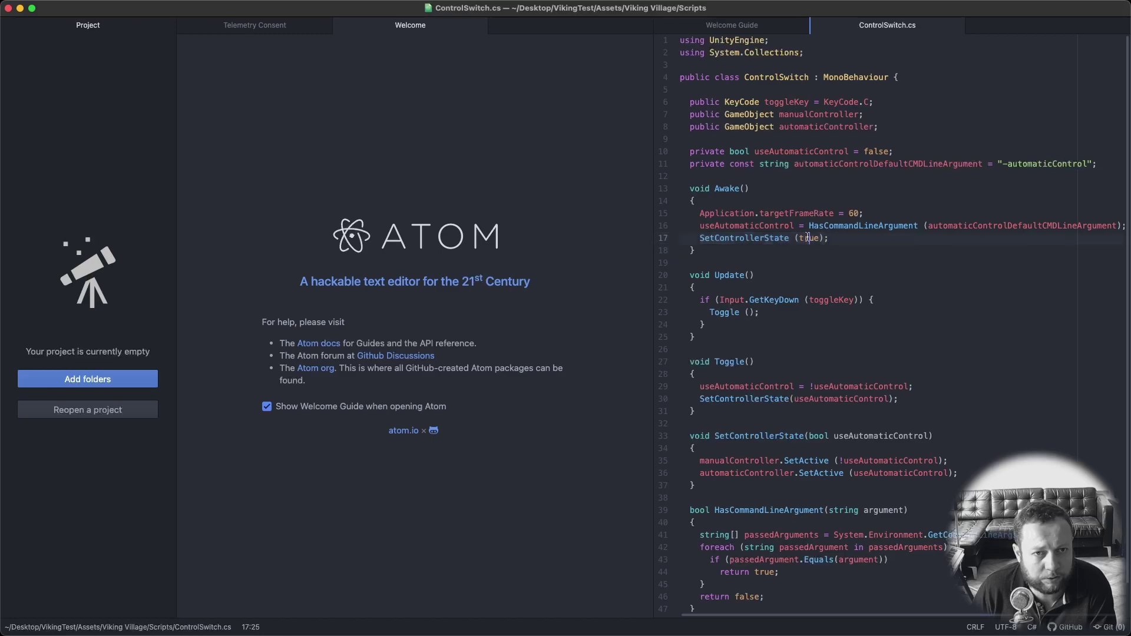
double_click(813, 237)
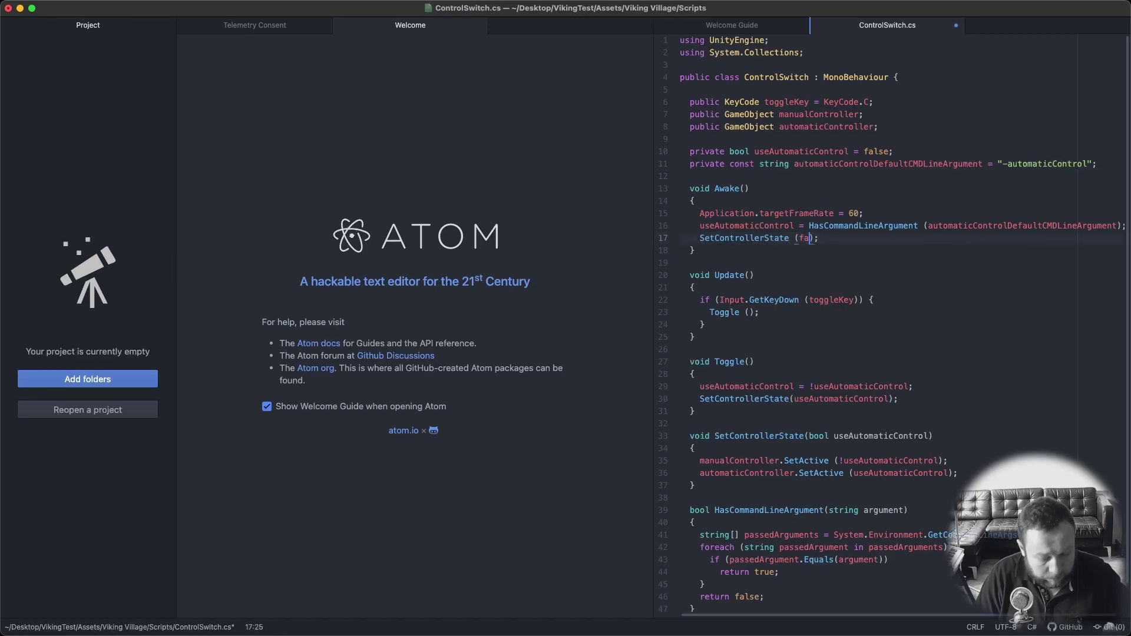
type("false")
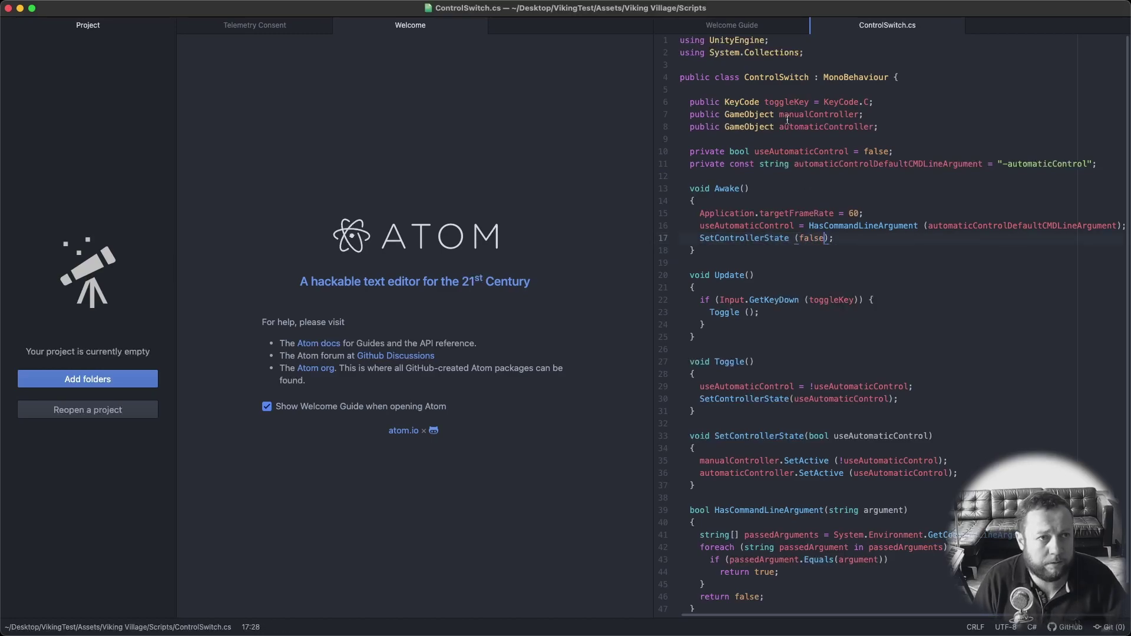
left_click(7, 9)
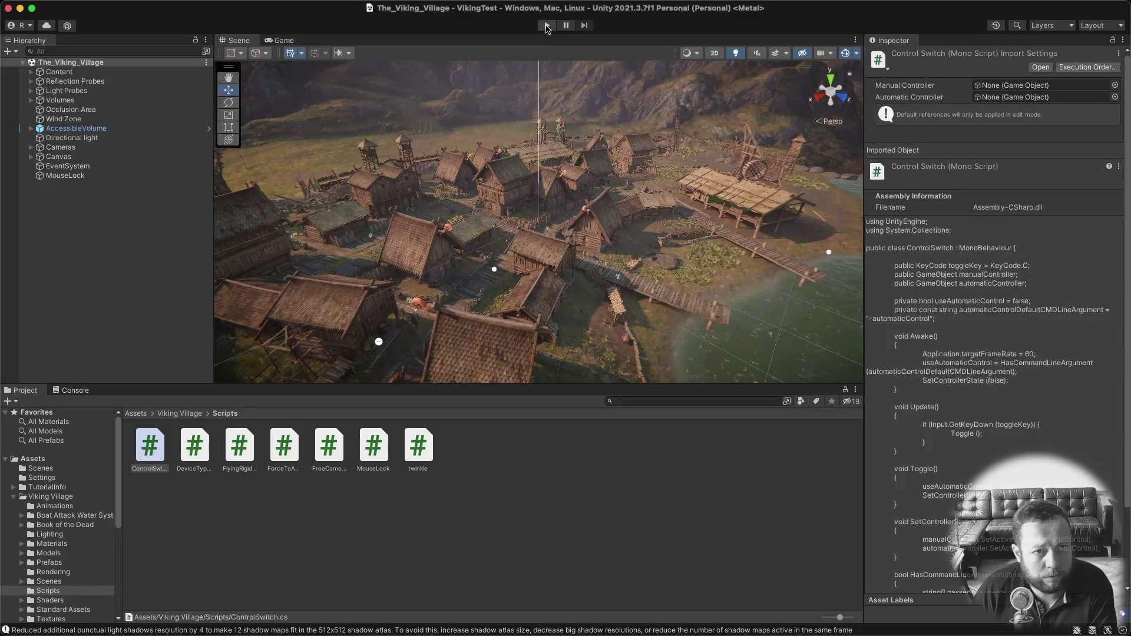
left_click(547, 26)
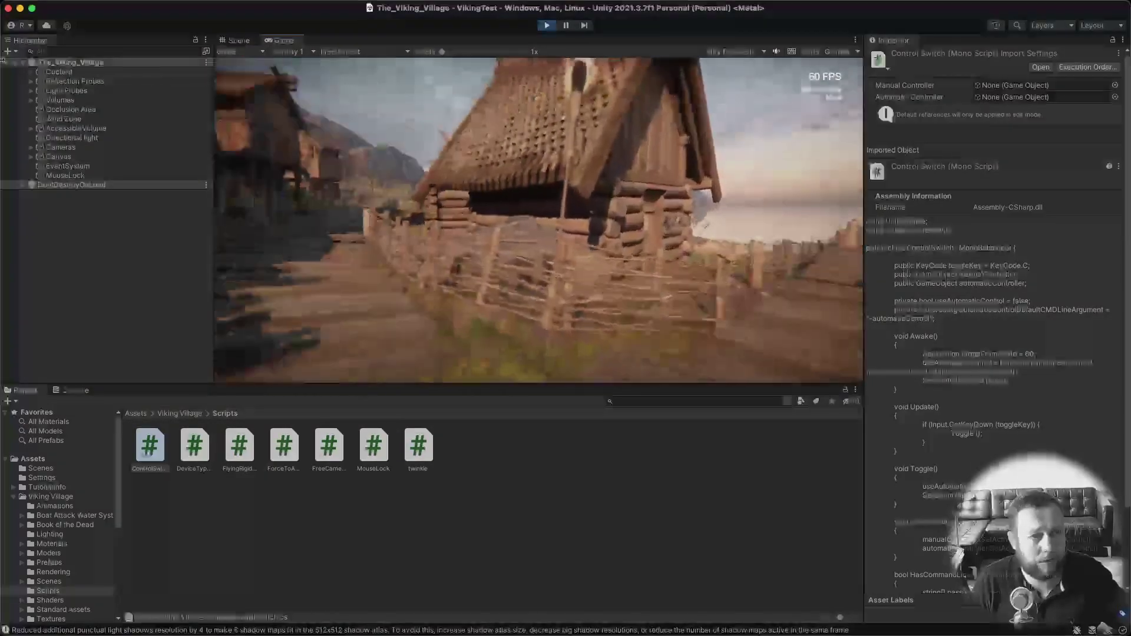
mouse_move(65, 6)
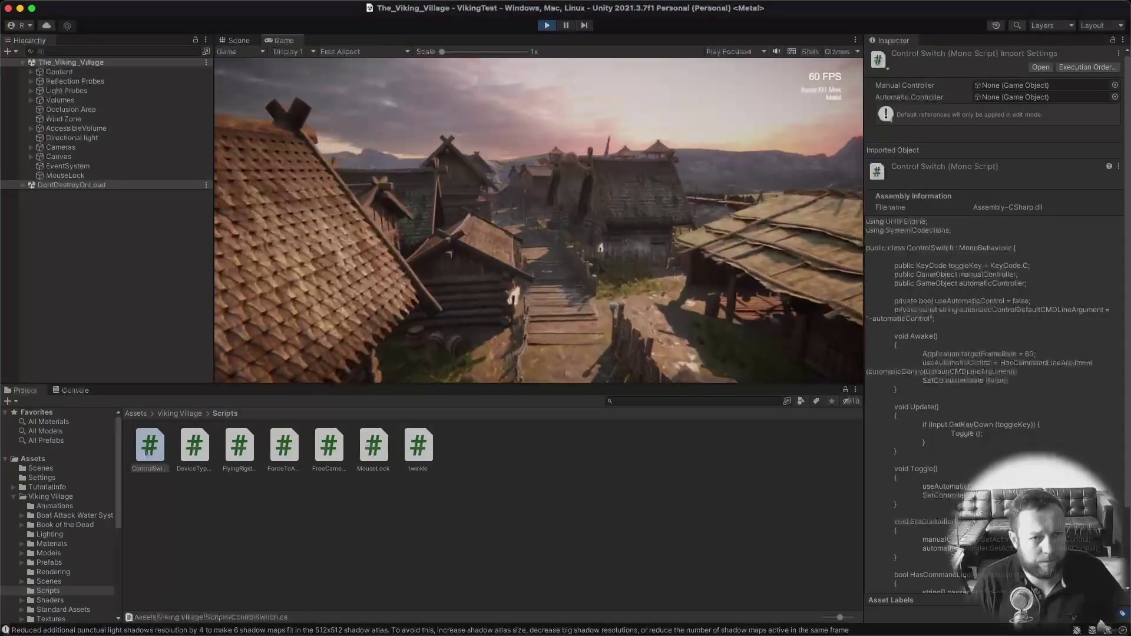
key("super+p")
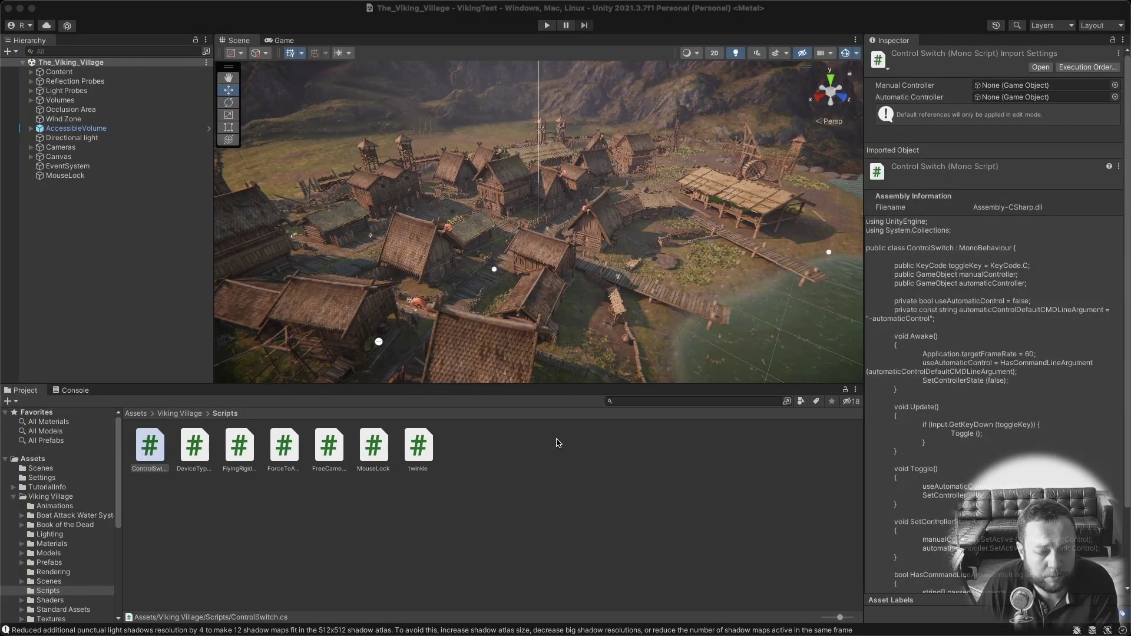
In FMOD Studio, start Save As, allowing file access.
key("ctrl+Up")
left_click(318, 506)
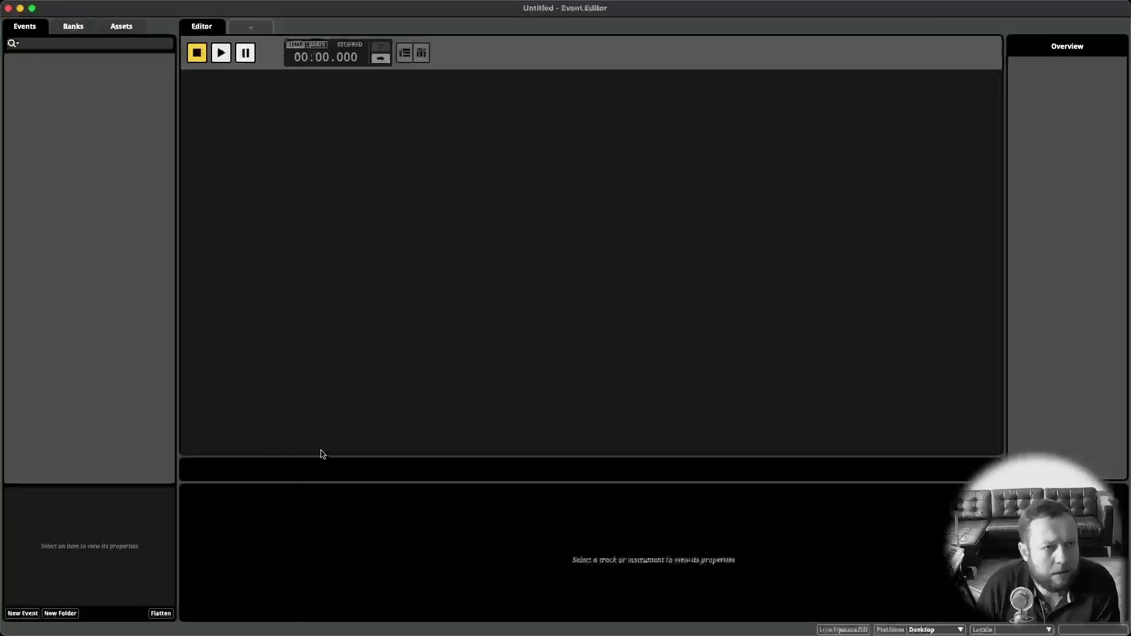
mouse_move(2, 5)
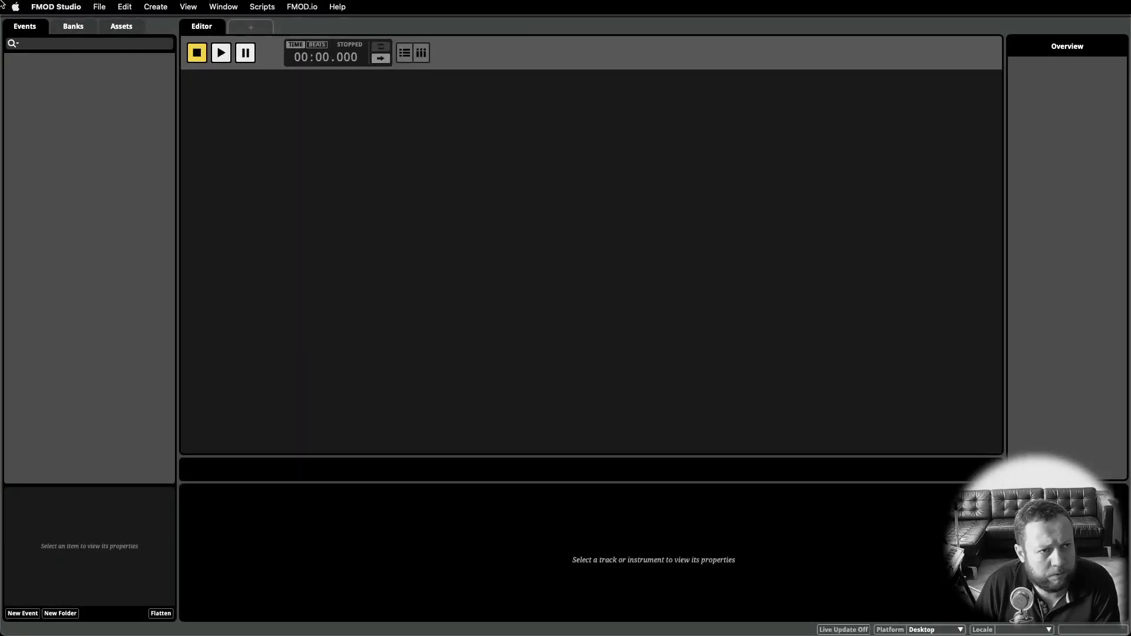
left_click(96, 7)
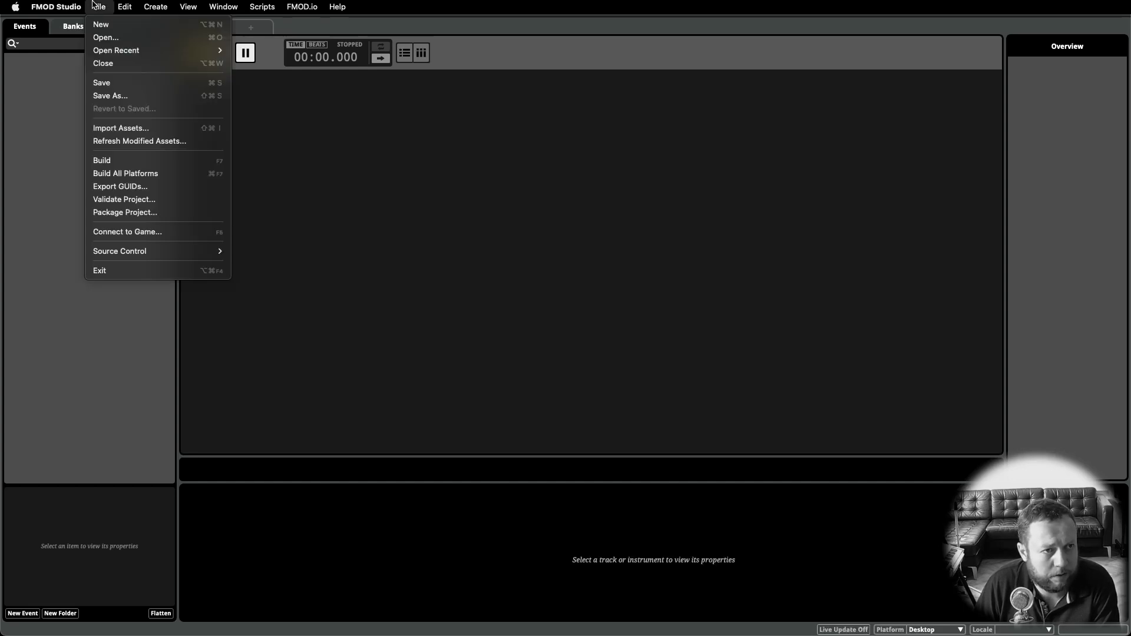
left_click(122, 99)
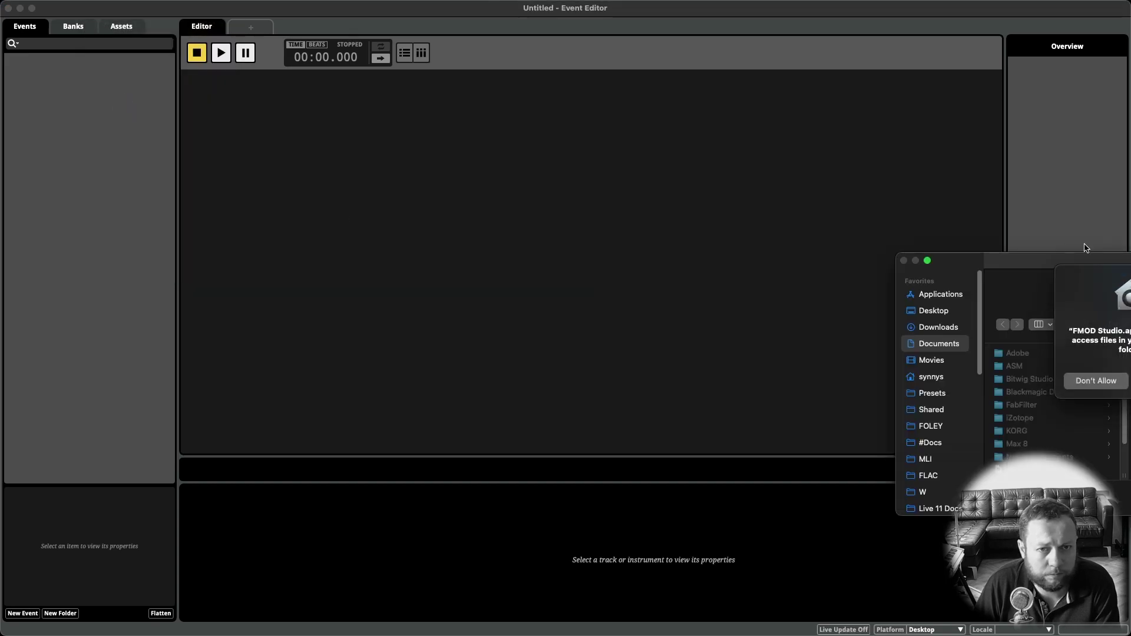
key("Return")
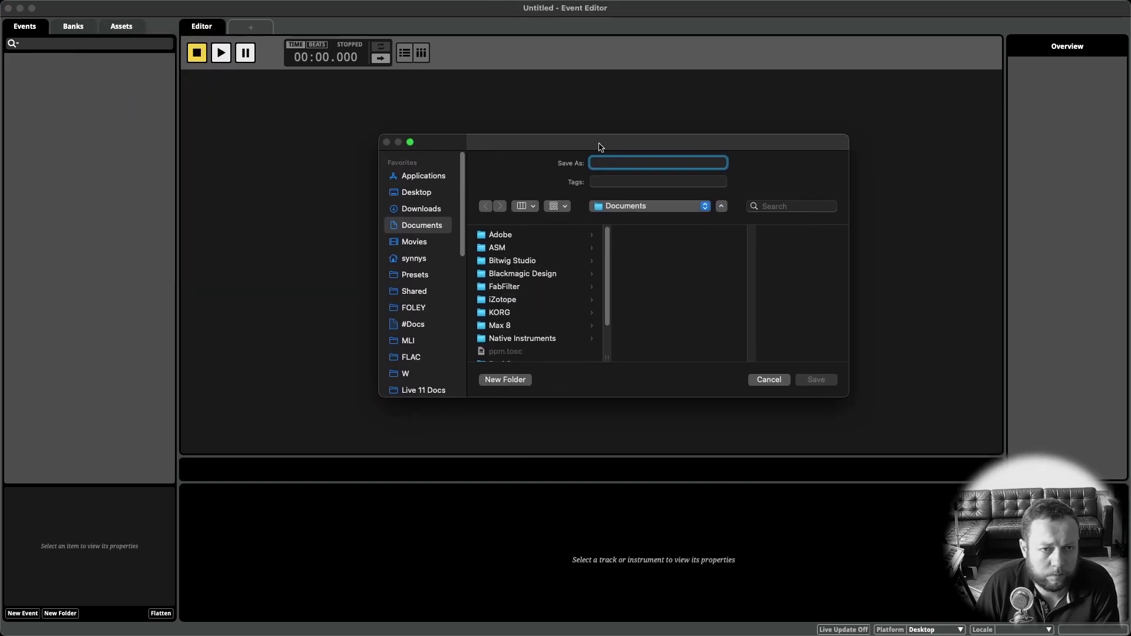
Create an FMOD folder inside Desktop/VikingTest.
left_click(345, 170)
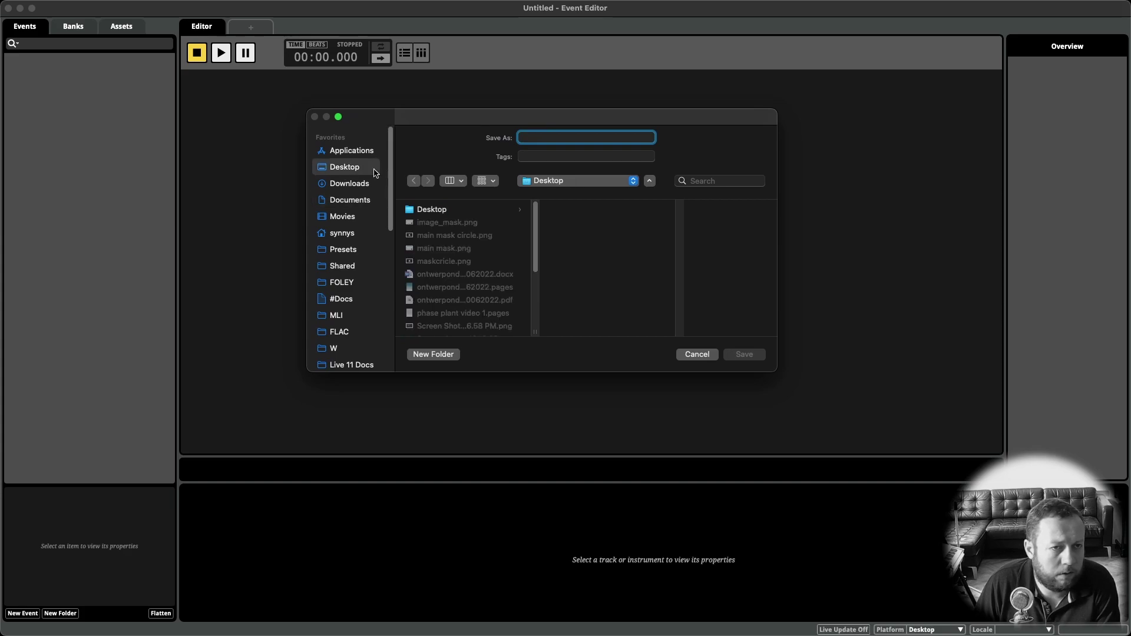
scroll(478, 260, "down", 5)
left_click(439, 260)
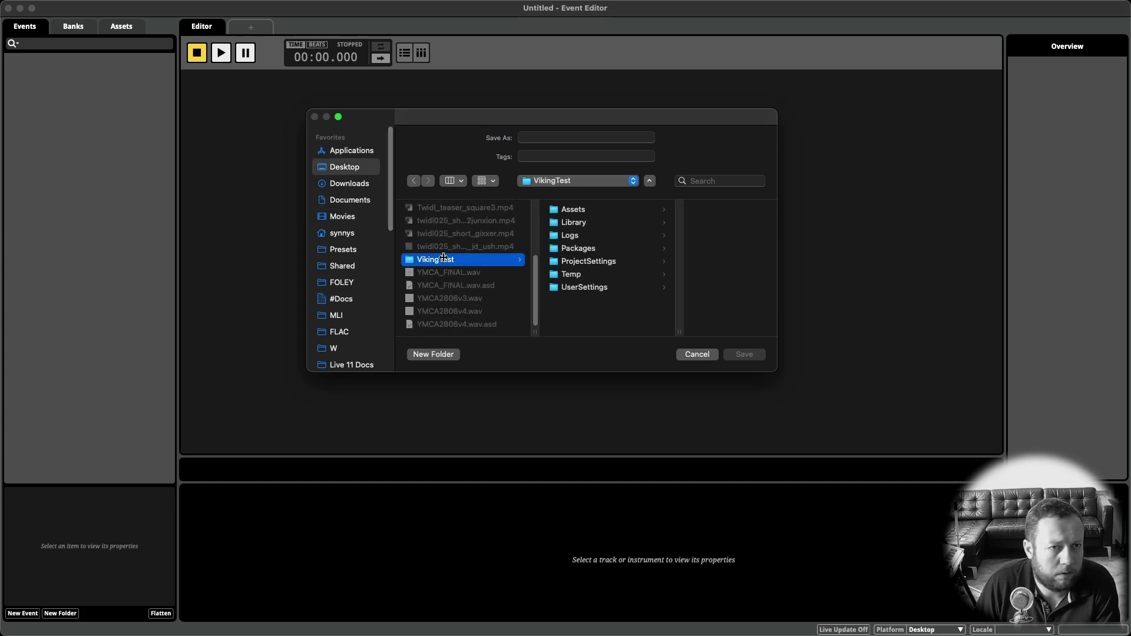
left_click(433, 354)
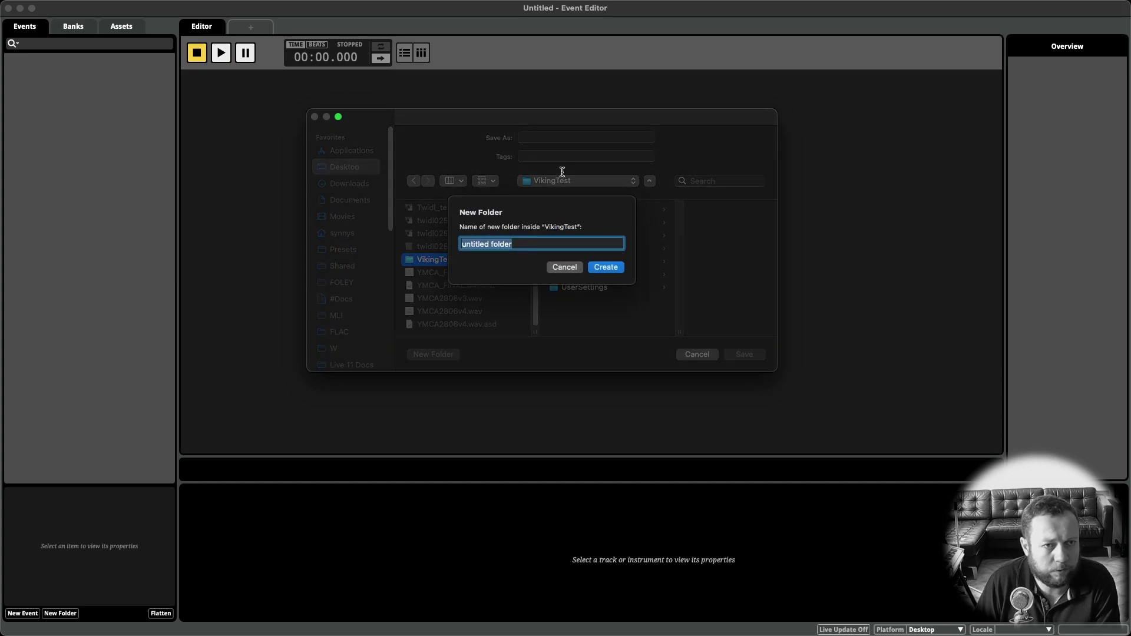
type("FDMO")
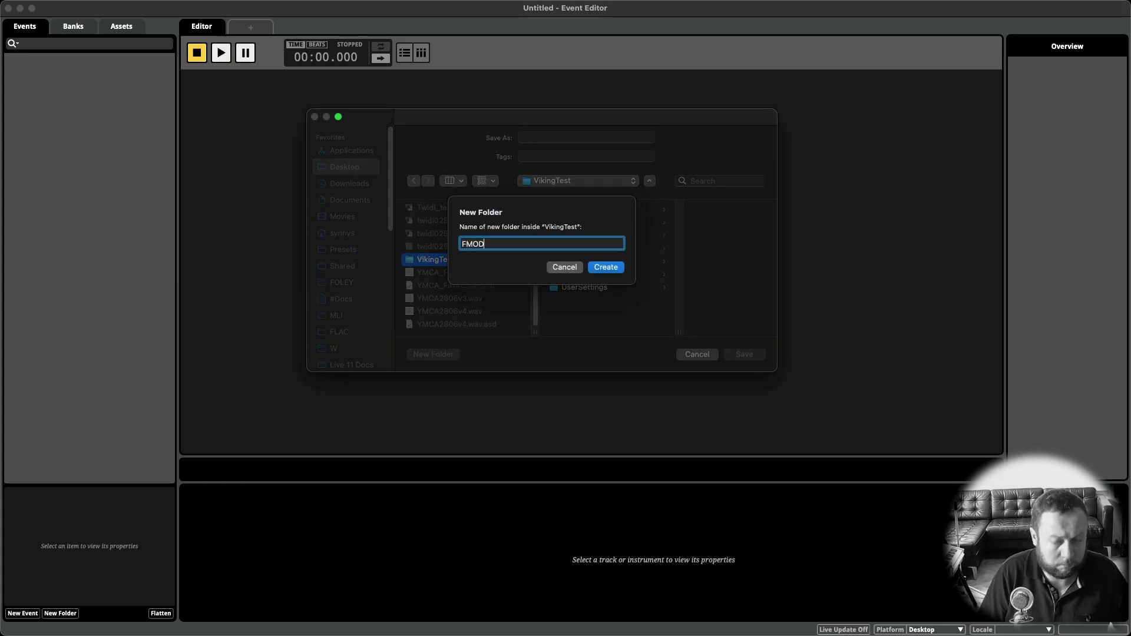
key("Return")
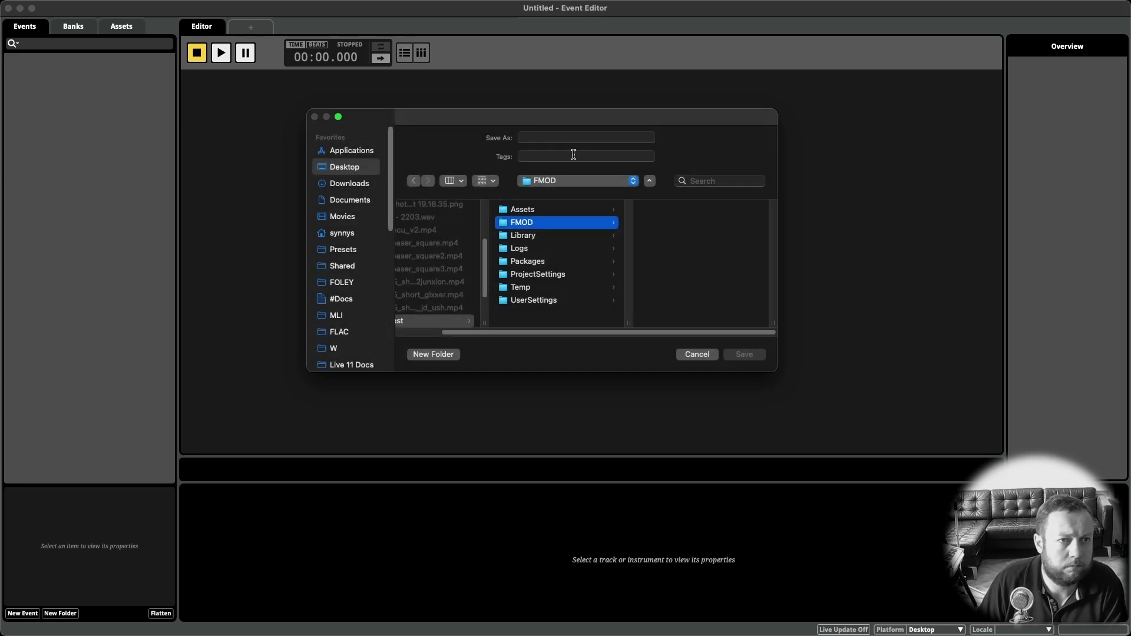
Save the project there as VikingTest.fspro and return to Unity.
left_click(545, 138)
type("Vik")
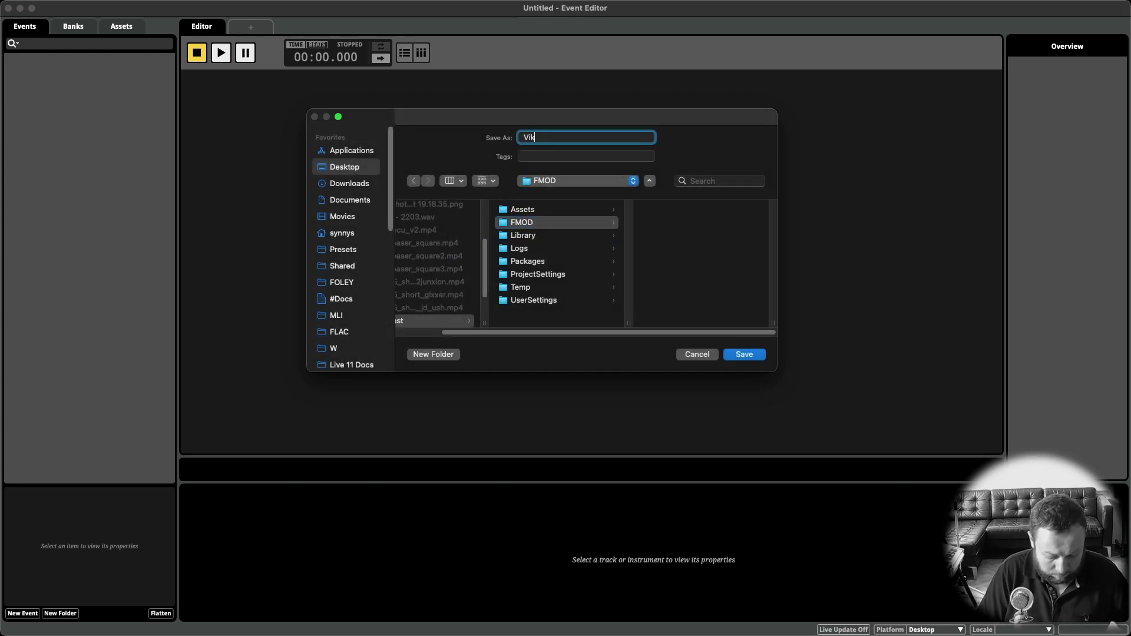
type("ingTest")
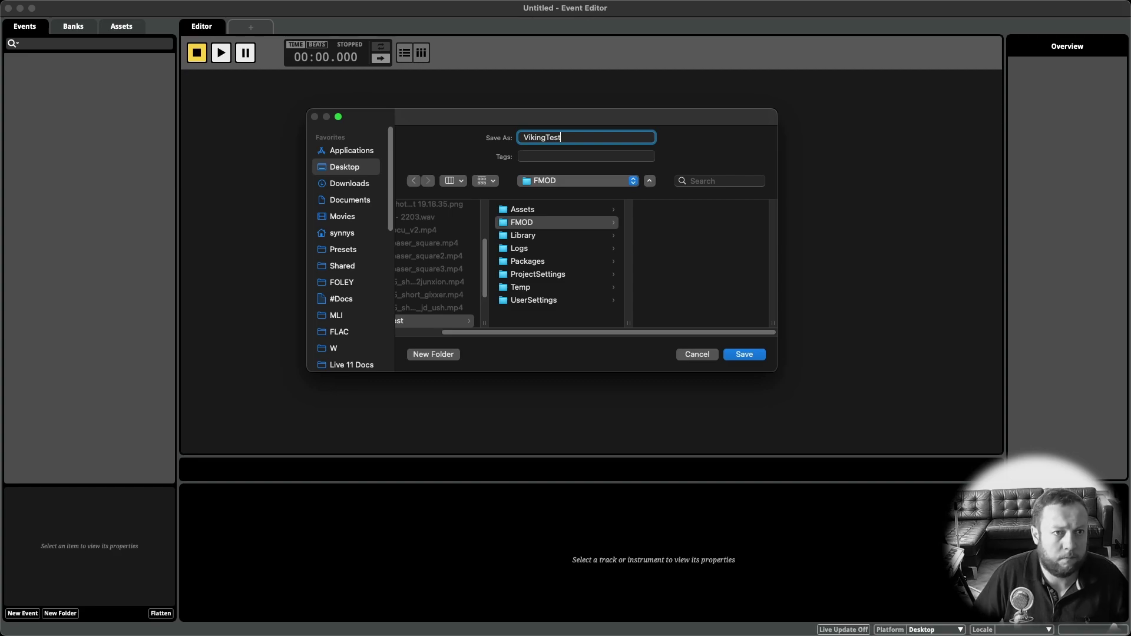
left_click(744, 355)
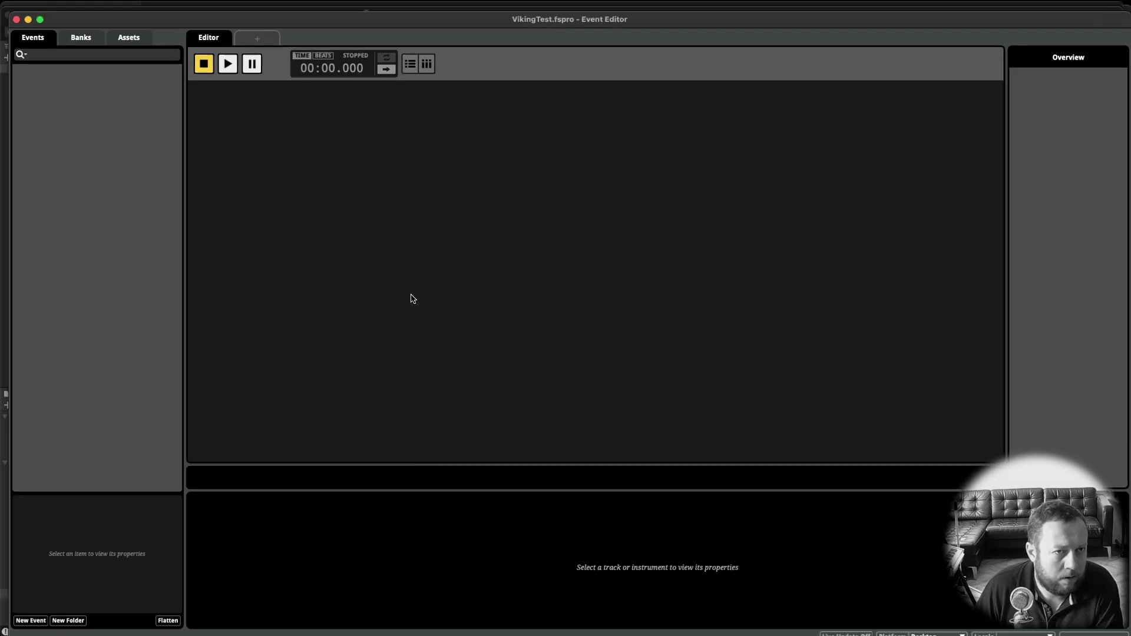
key("ctrl+Up")
Import all files of fmodstudio20207.unitypackage from the 2.1 Adaptive Spatial Audio folder.
left_click(386, 471)
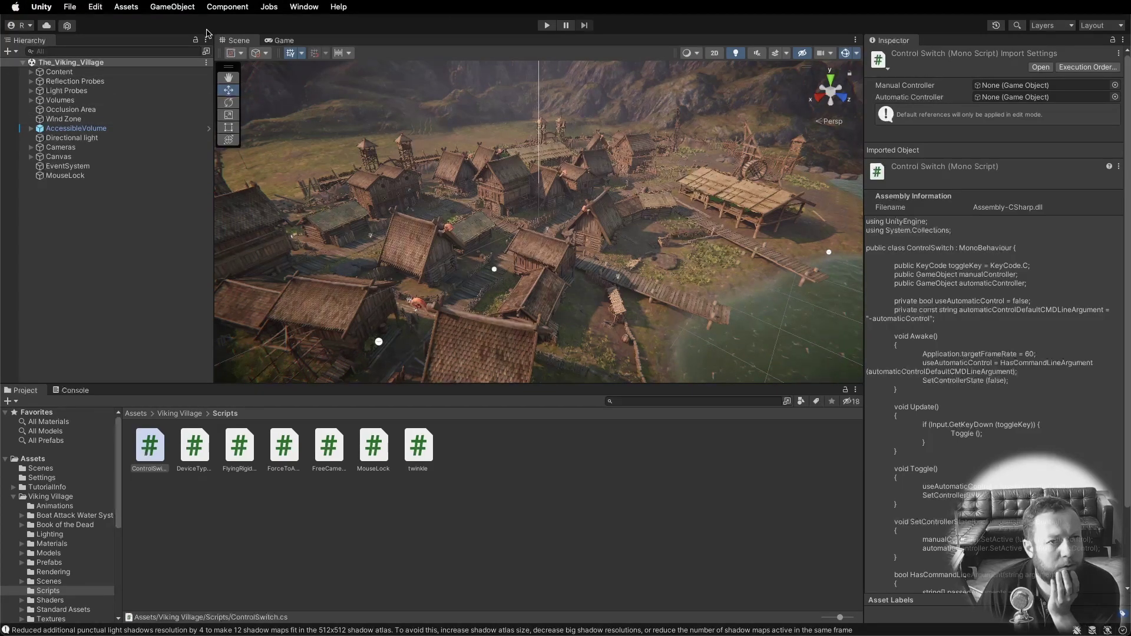
left_click(125, 7)
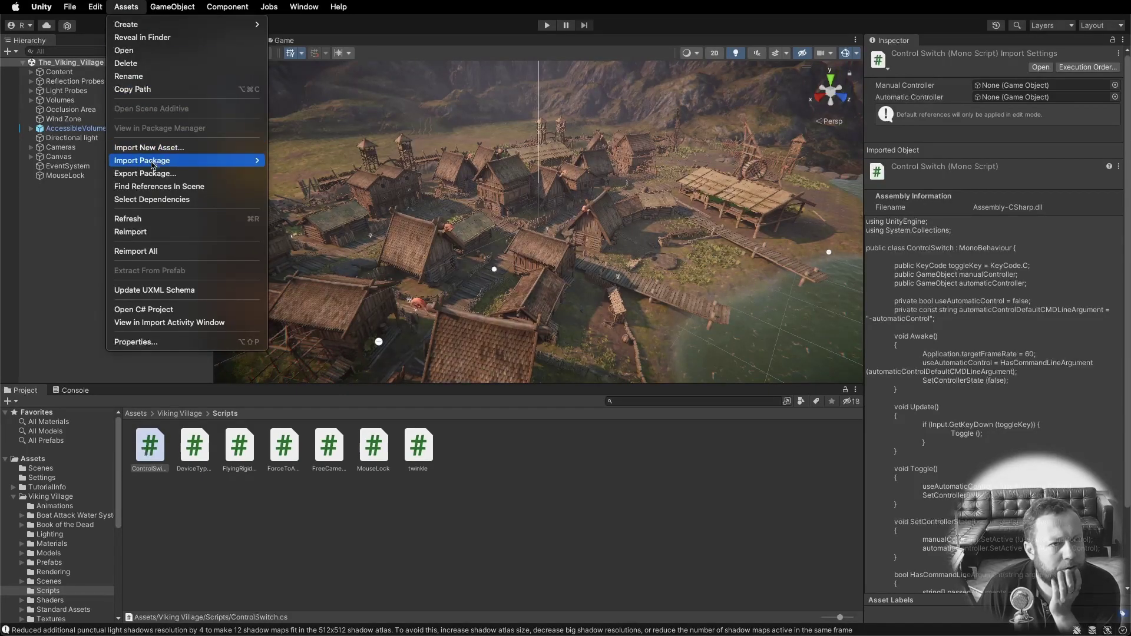
mouse_move(209, 161)
left_click(328, 164)
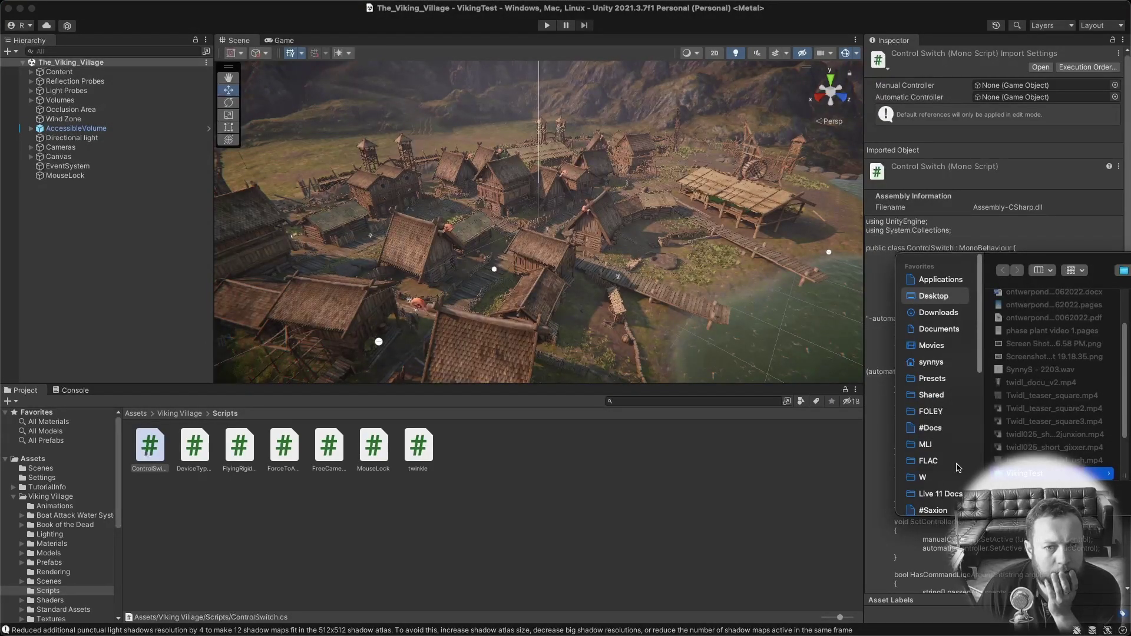
left_click(937, 511)
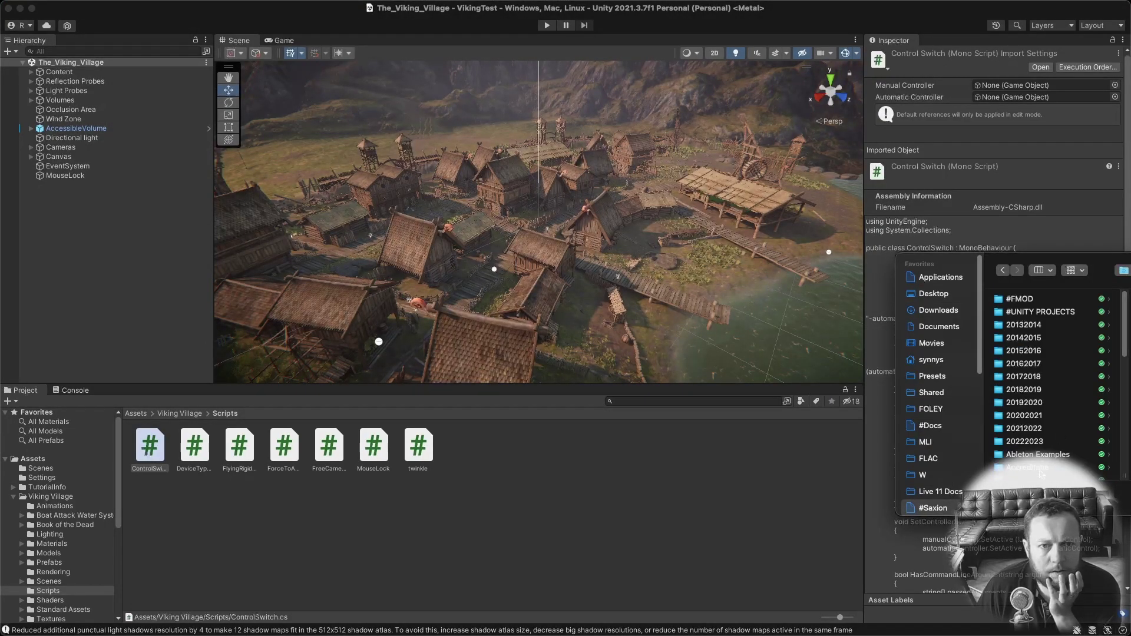
left_click(1046, 443)
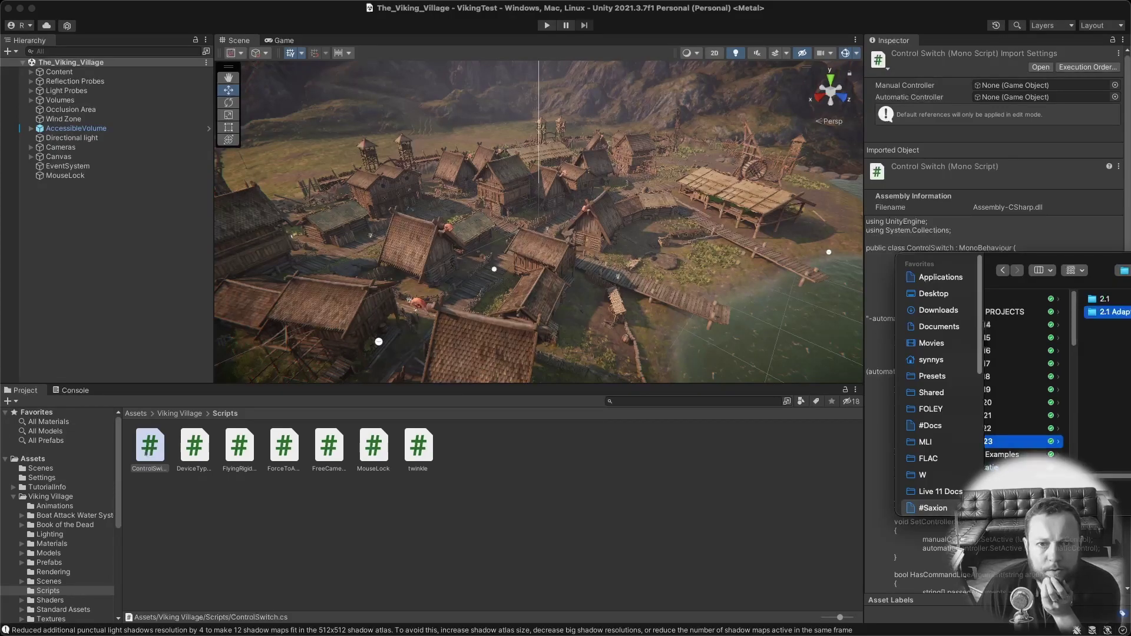
left_click(1114, 324)
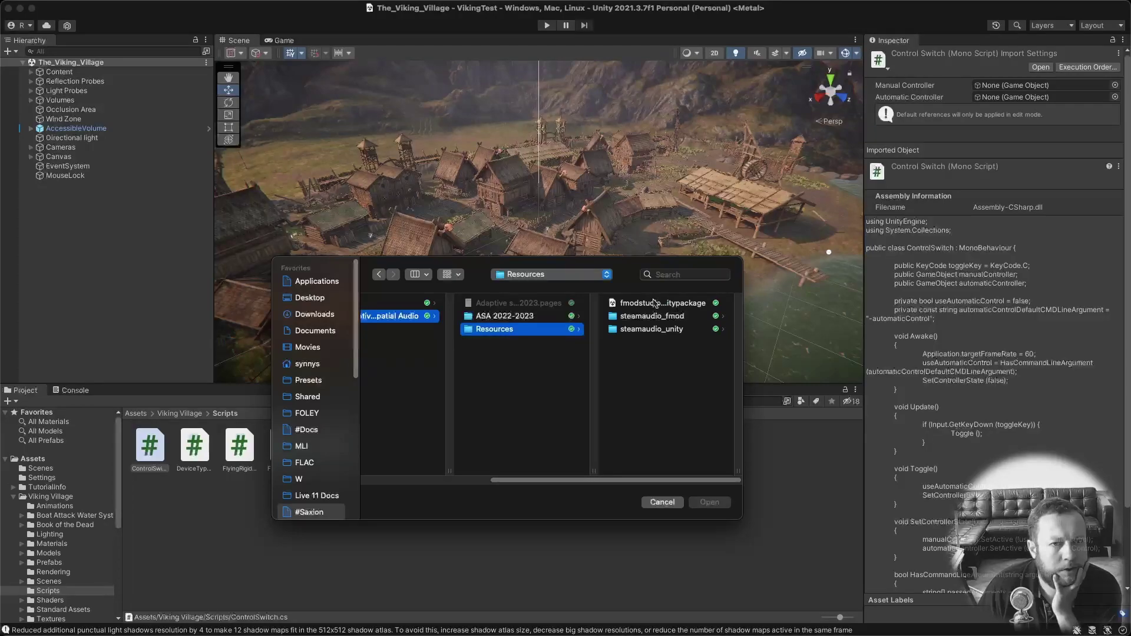
left_click(655, 303)
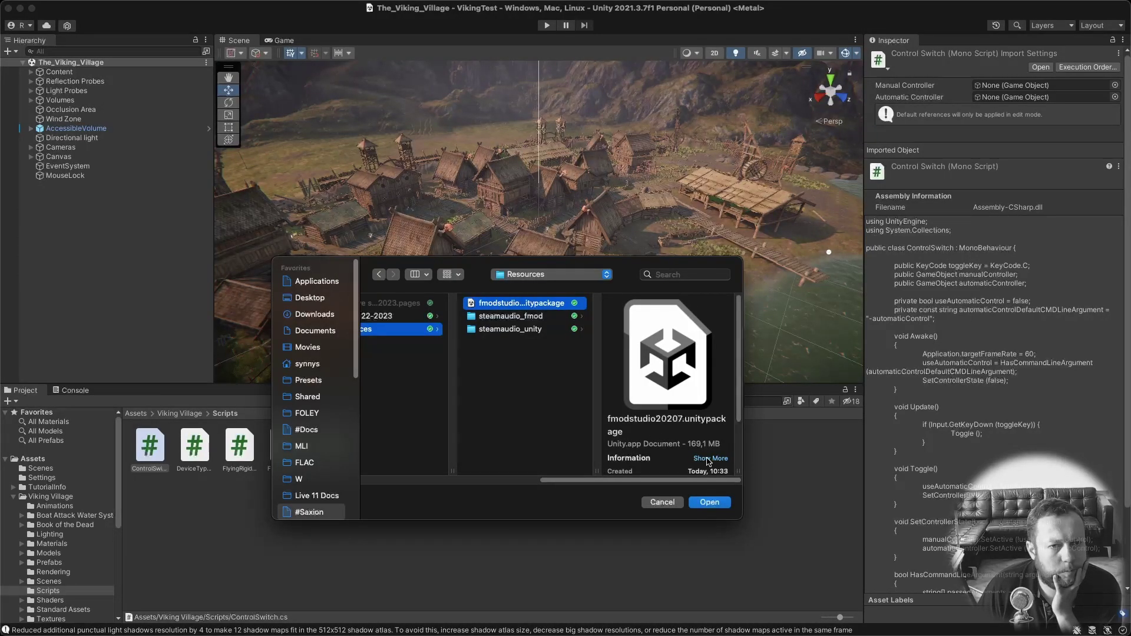
left_click(710, 503)
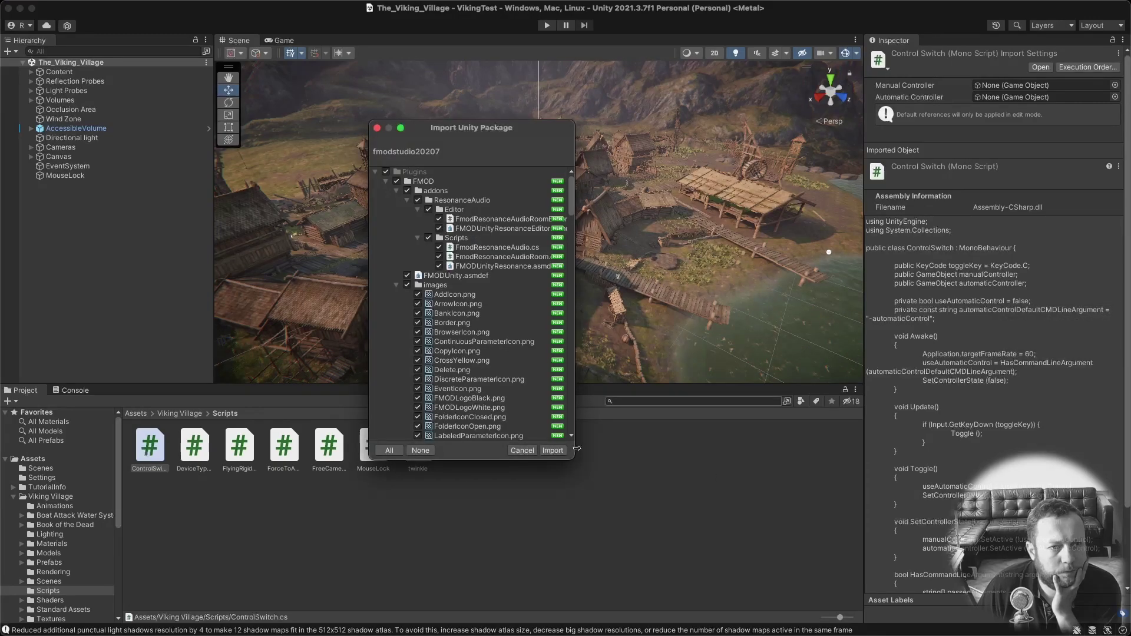
left_click(552, 451)
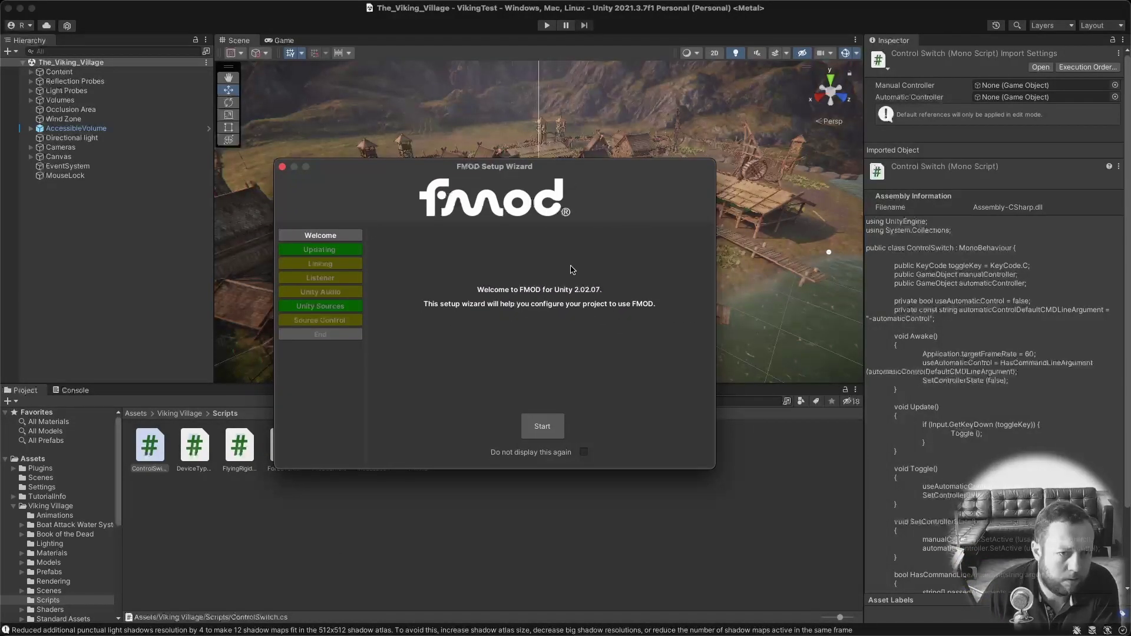
Advance the FMOD Setup Wizard and link it to FMOD/VikingTest/VikingTest.fspro.
left_click(542, 425)
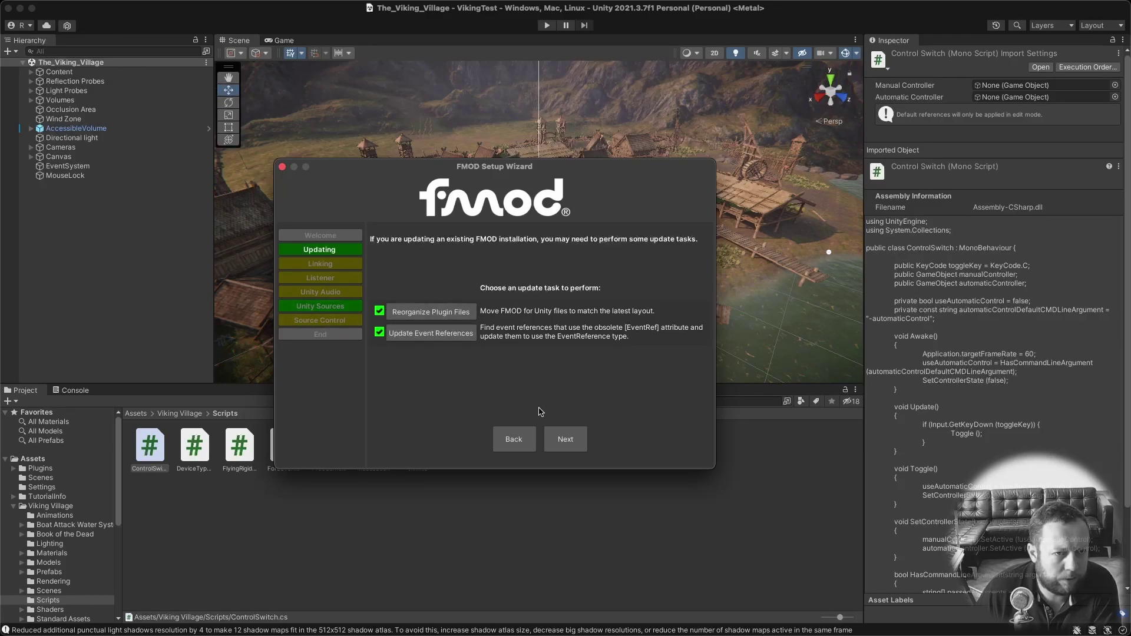
left_click(567, 439)
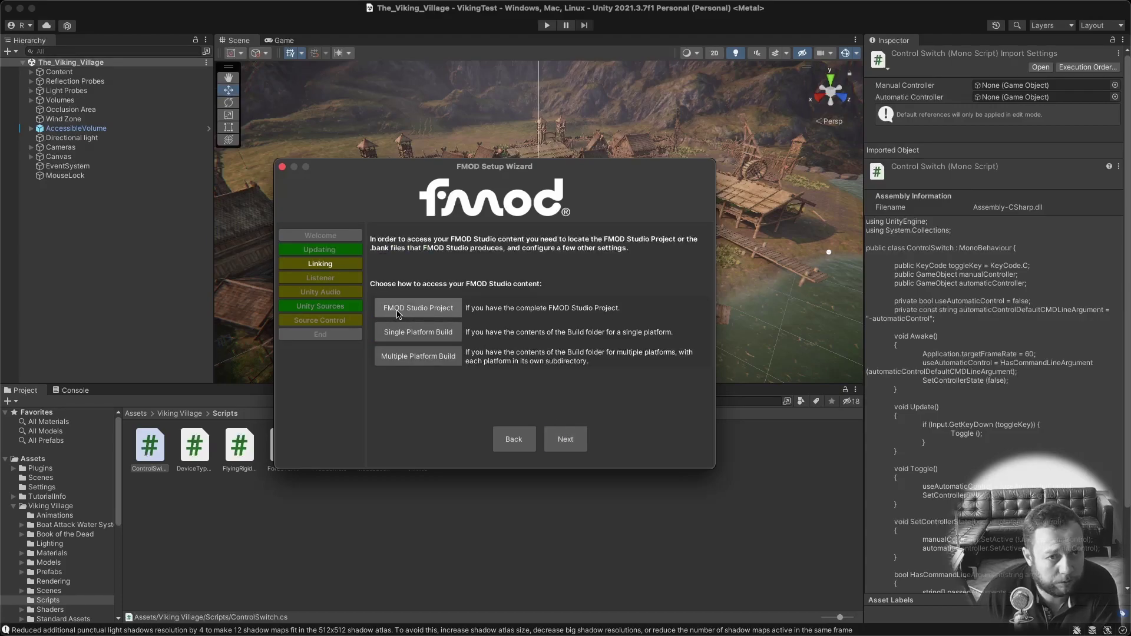
left_click(422, 311)
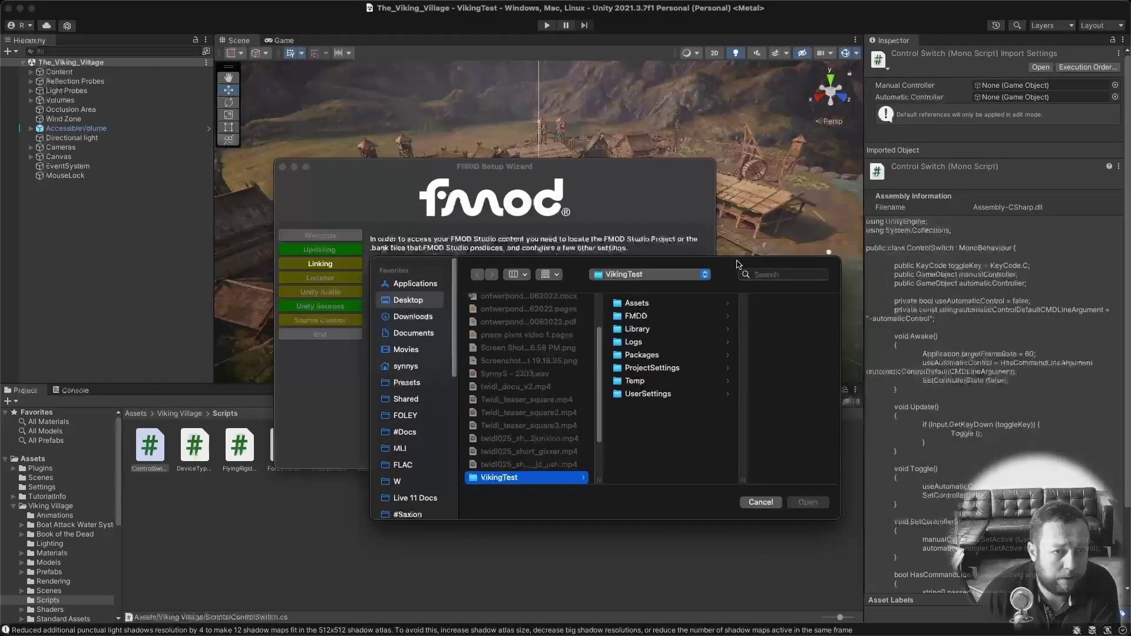
left_click(608, 358)
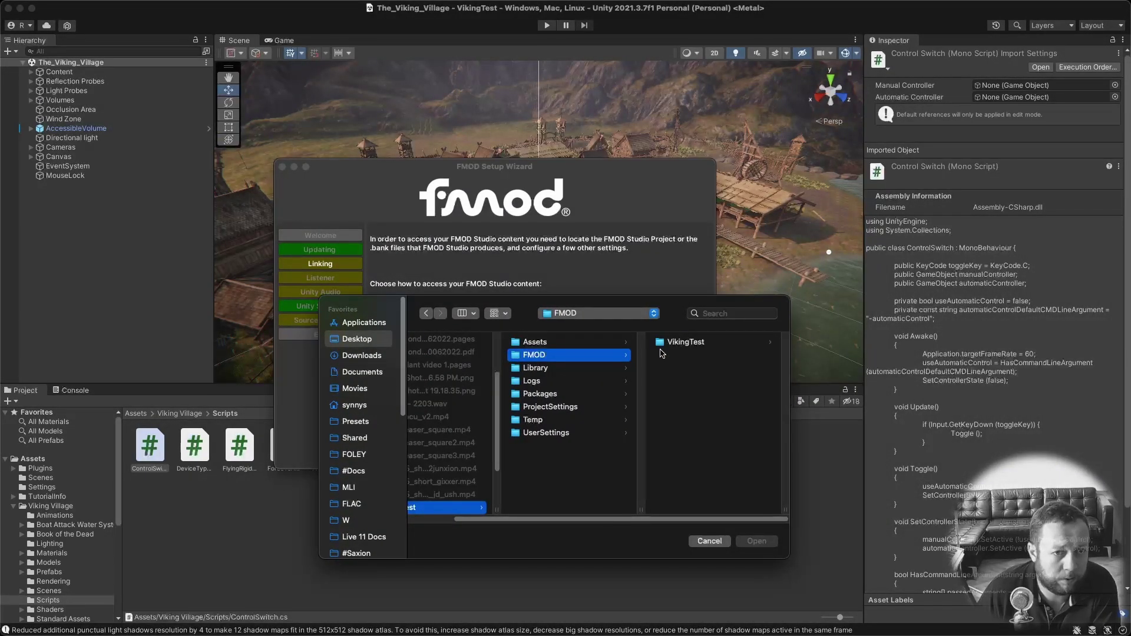
left_click(679, 343)
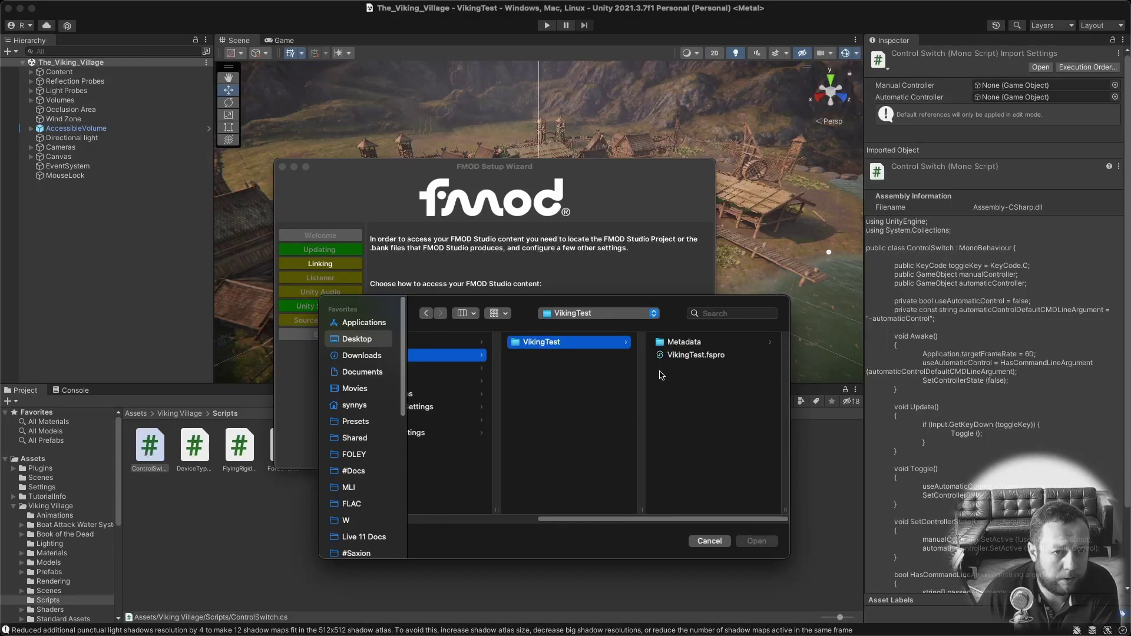
left_click(690, 355)
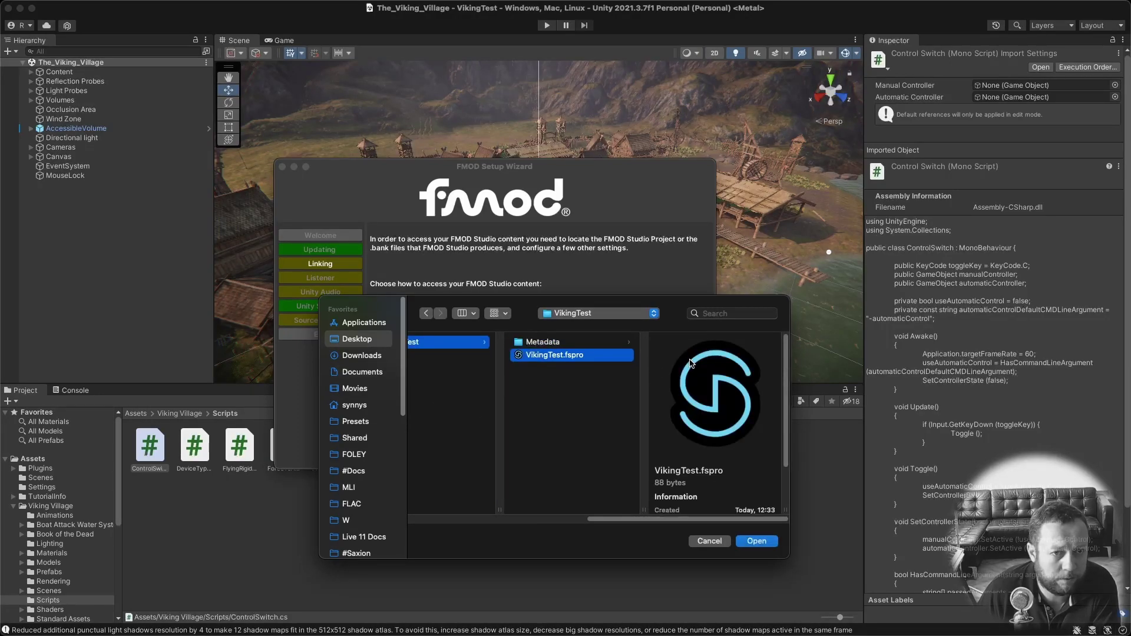
left_click(757, 541)
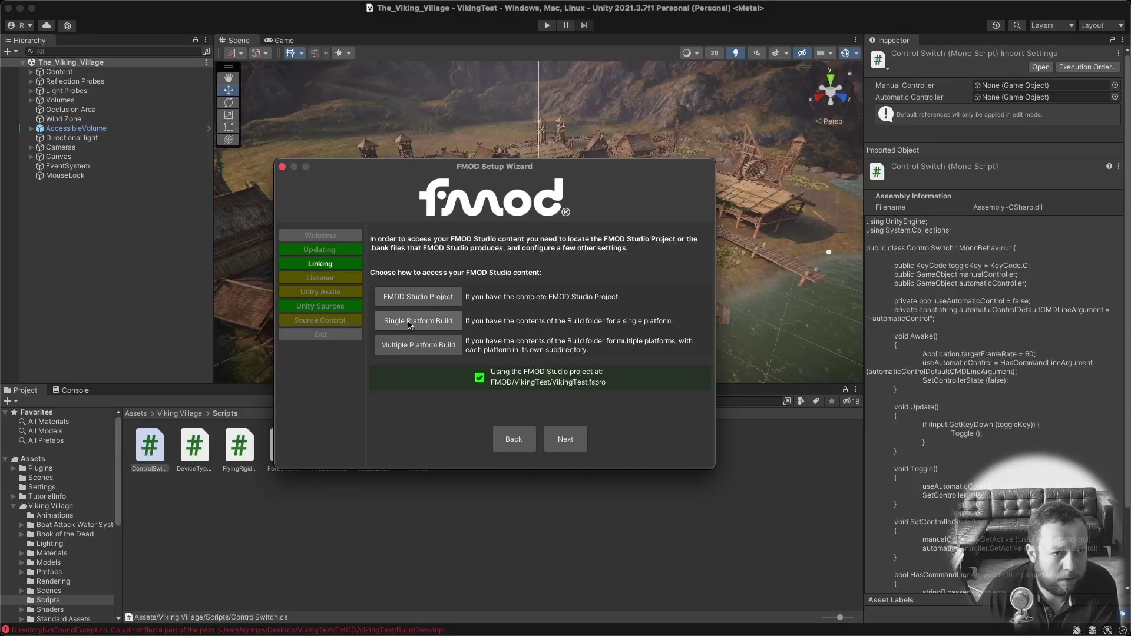
Replace Unity listeners with FMOD listeners, disable built-in audio, and advance to the End summary.
left_click(565, 440)
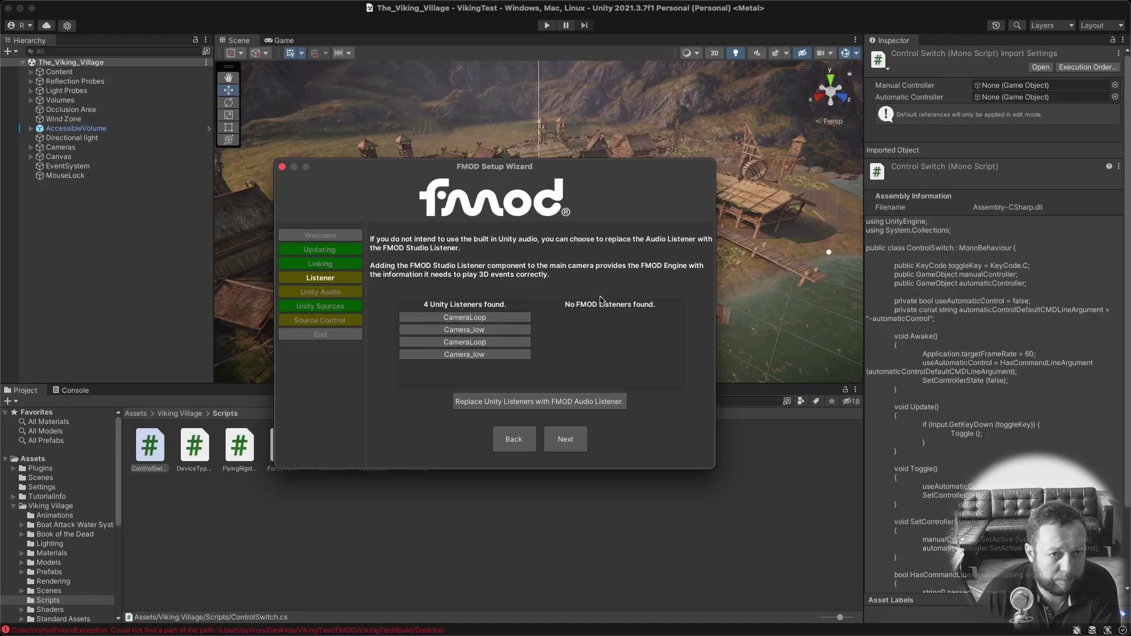
left_click(479, 403)
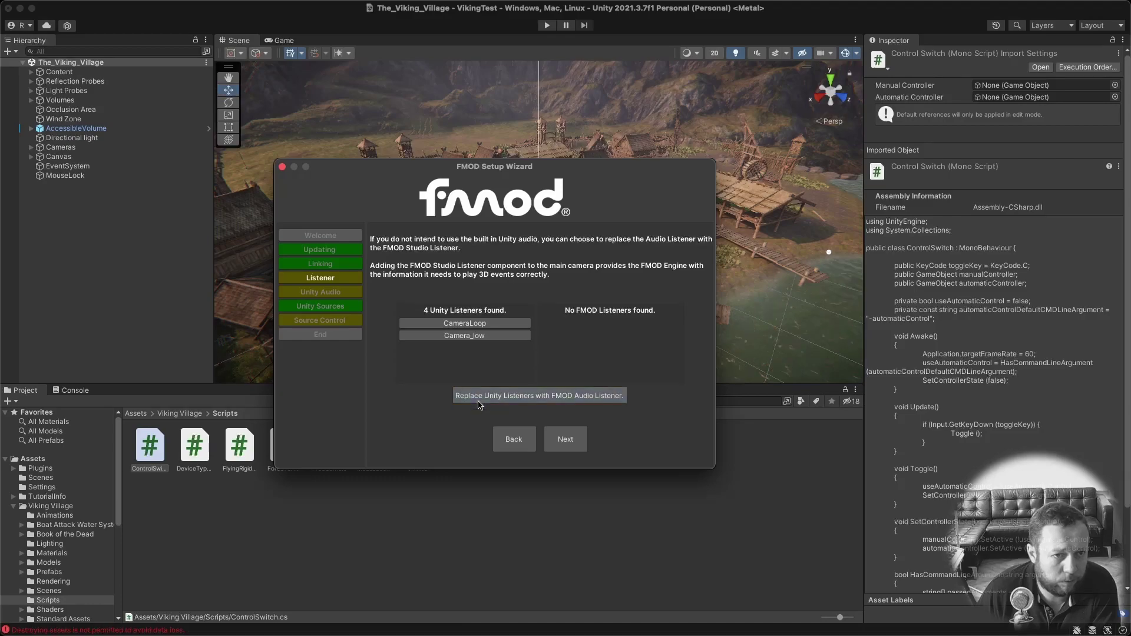
left_click(575, 444)
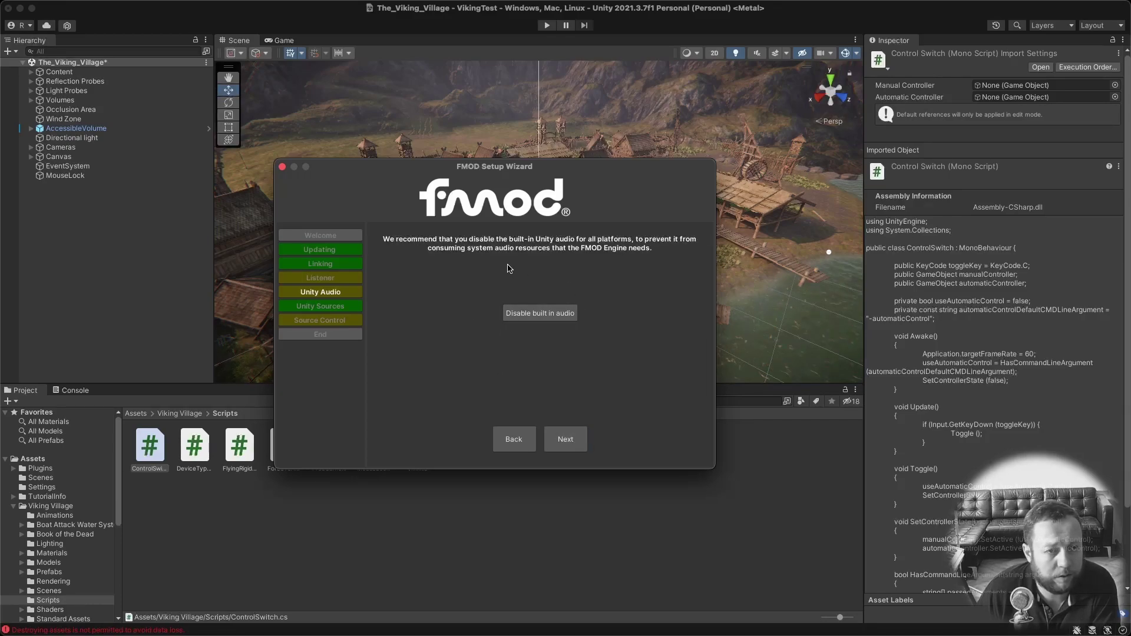
left_click(548, 316)
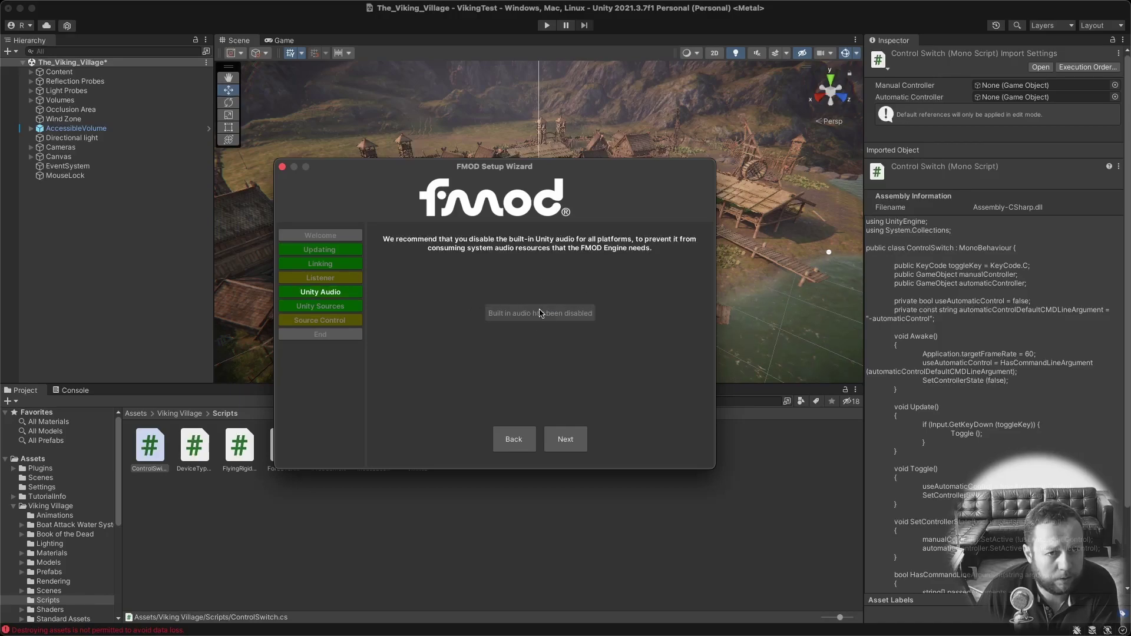
left_click(567, 437)
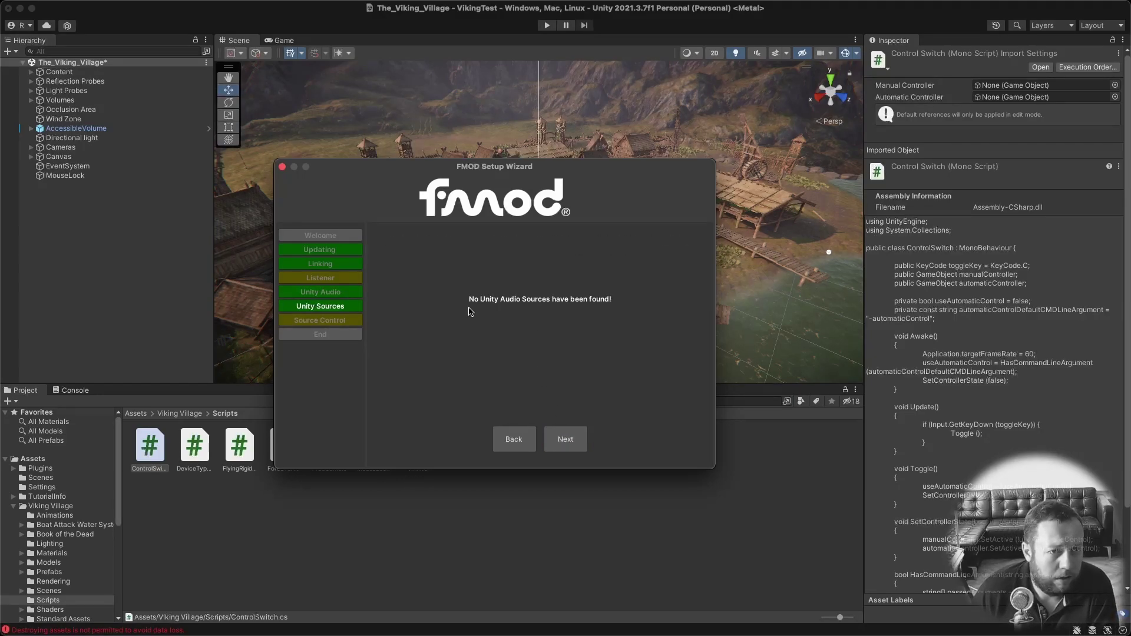
left_click(557, 439)
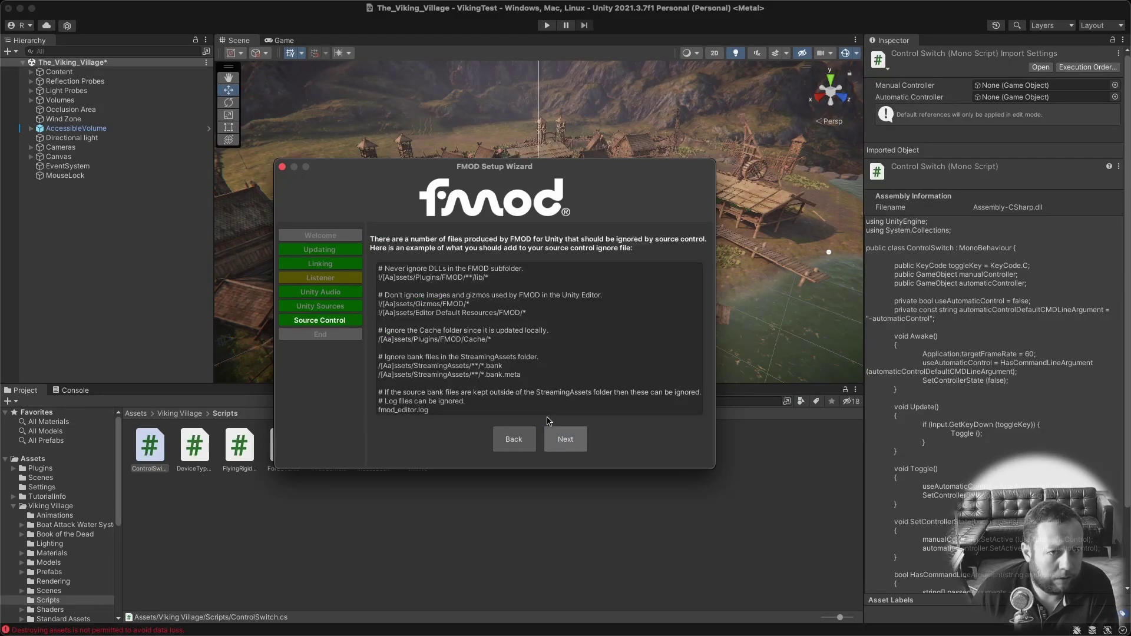
left_click(567, 440)
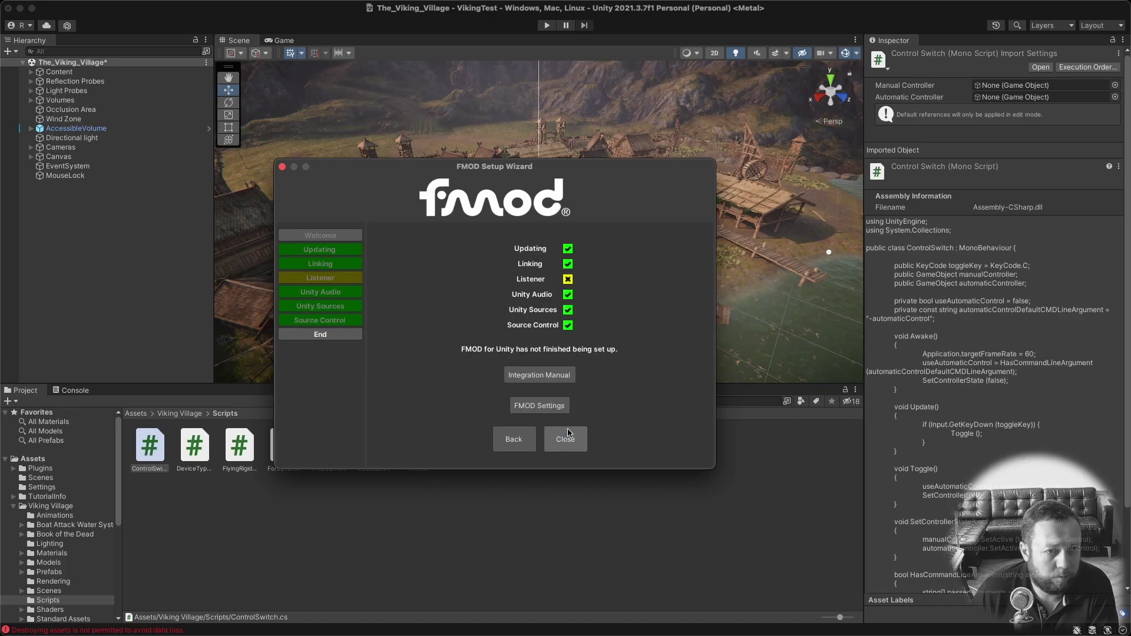
Close the FMOD Setup Wizard and bring FMOD Studio's Event Editor for VikingTest forward.
left_click(566, 440)
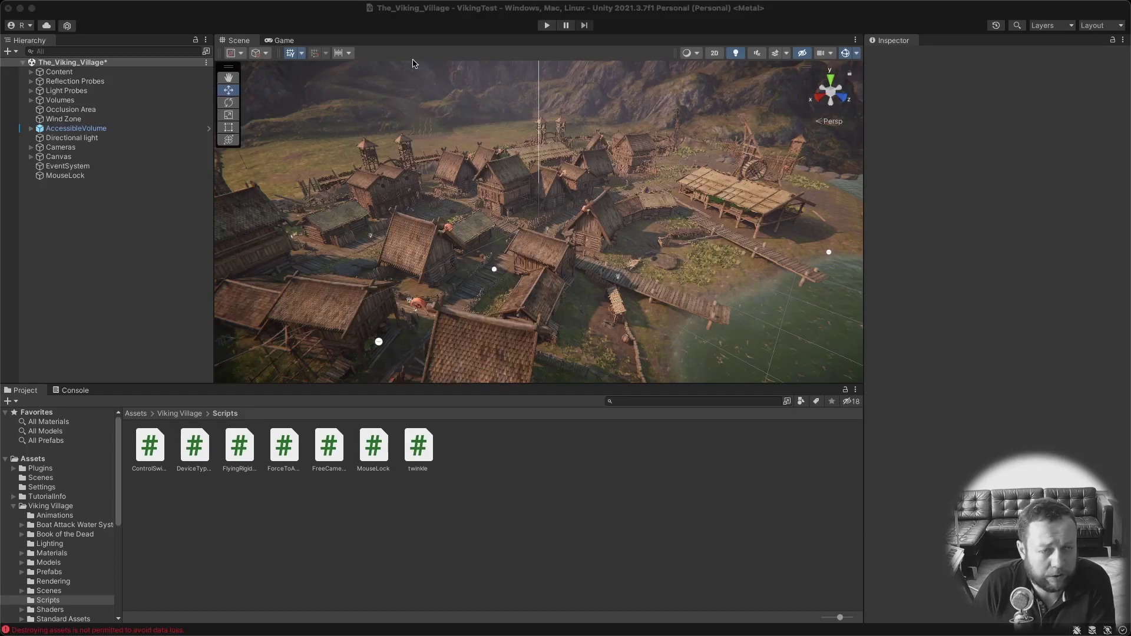
left_click(393, 25)
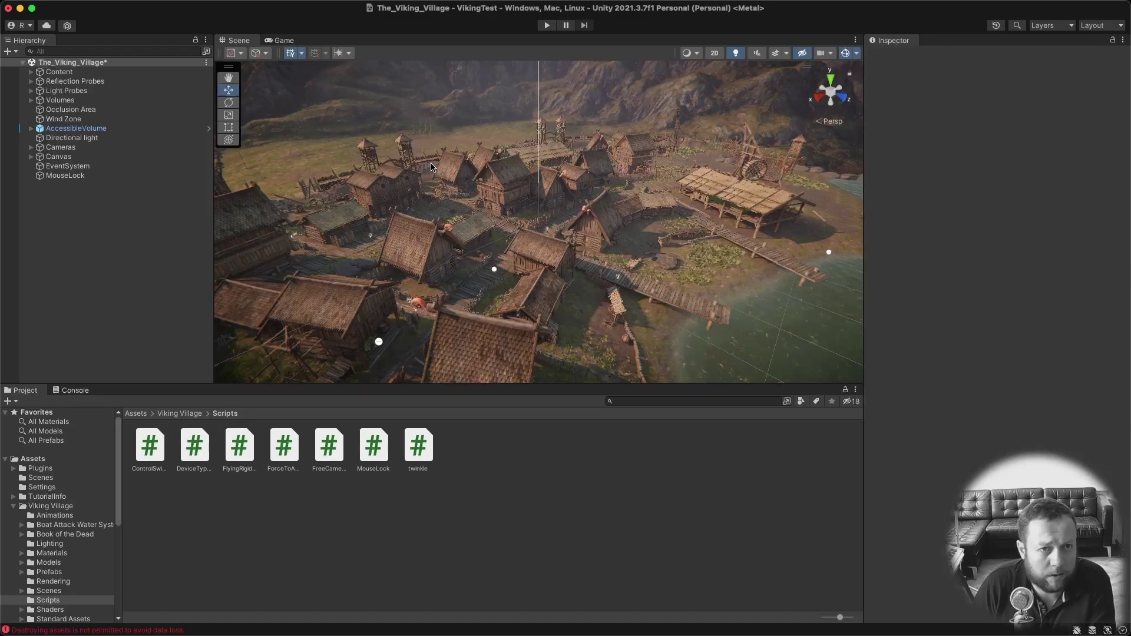
key("ctrl+Up")
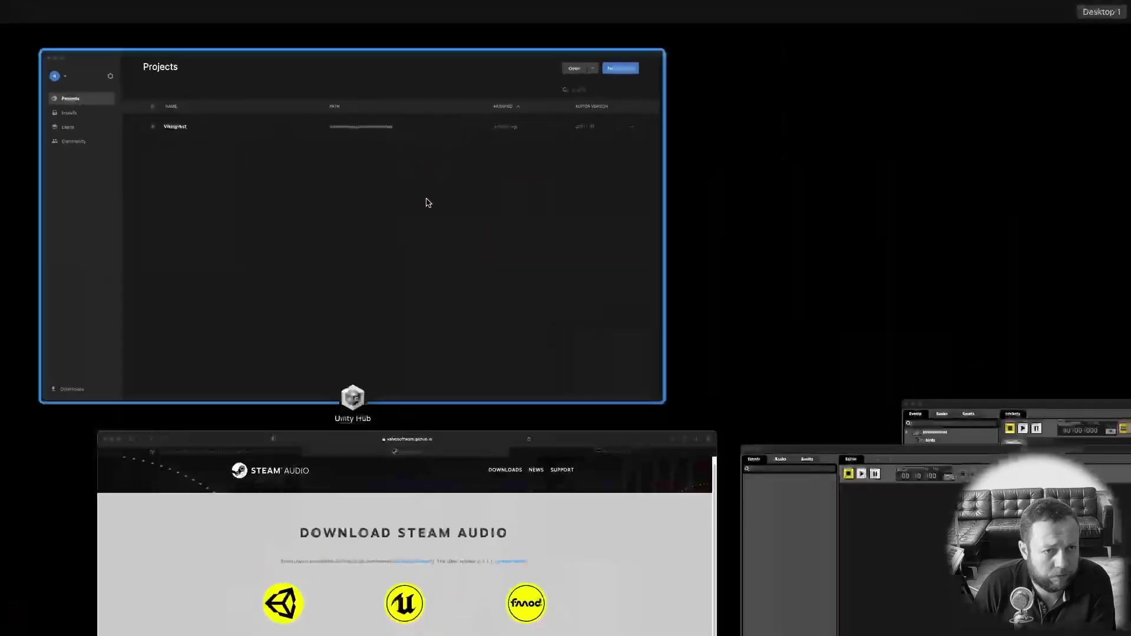
left_click(866, 519)
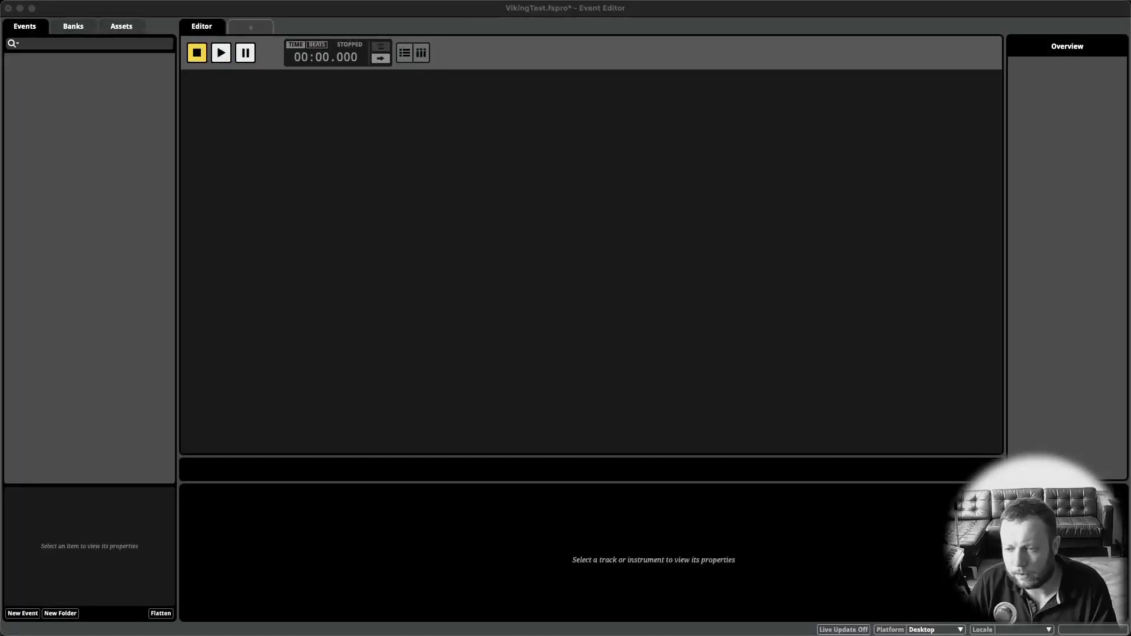
right_click(49, 86)
Add a New 2D Timeline event in the Events panel and name it crickets.
mouse_move(63, 89)
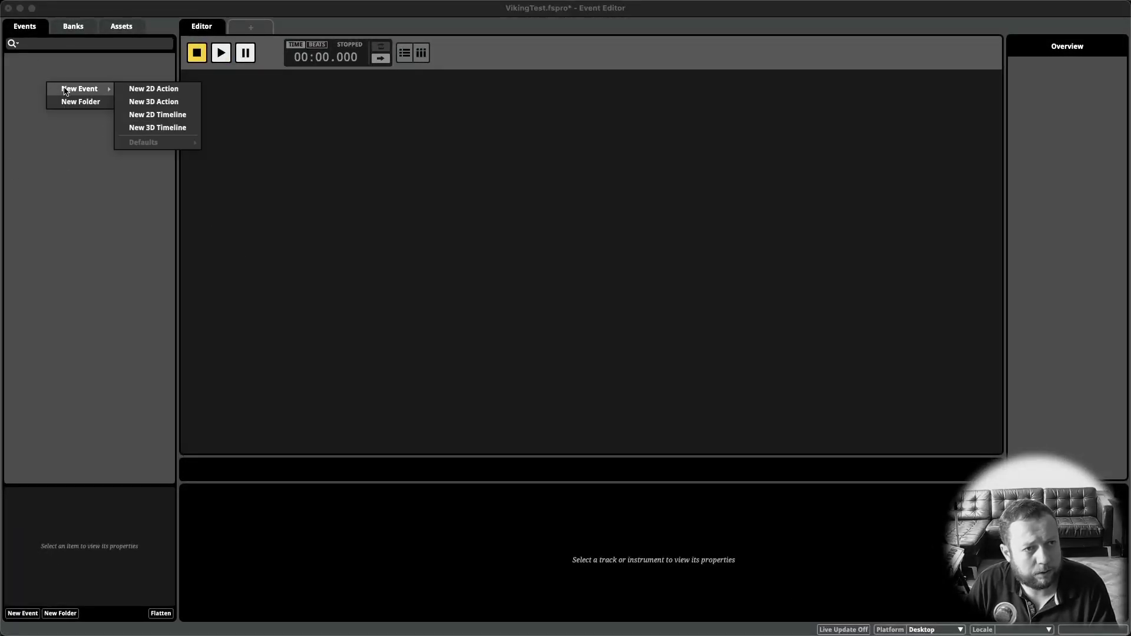
left_click(142, 116)
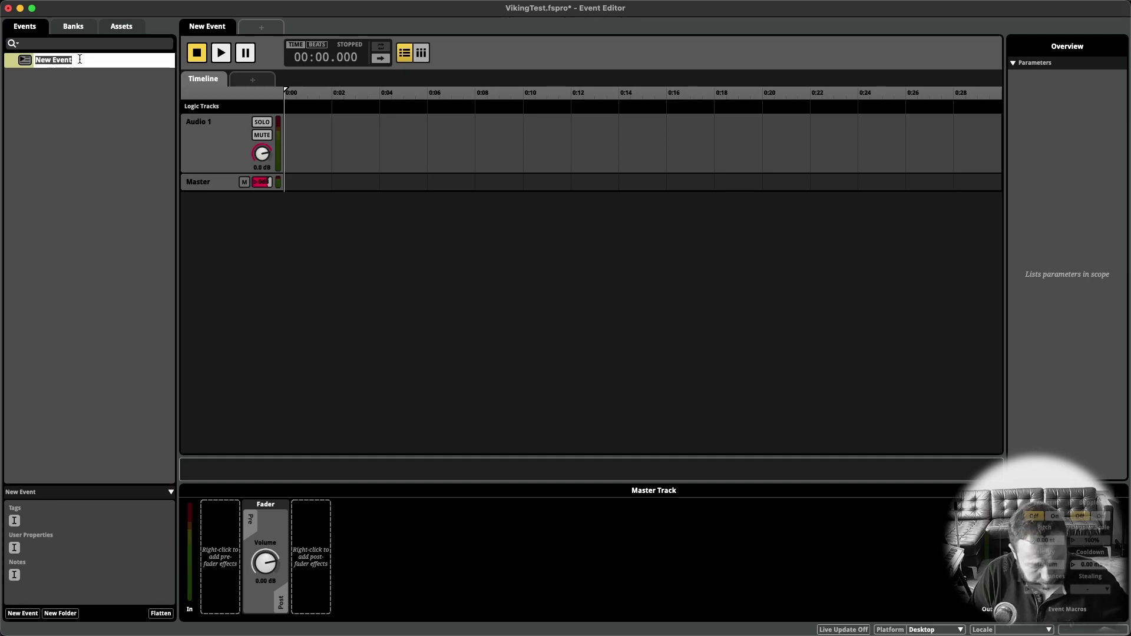
type("crickets")
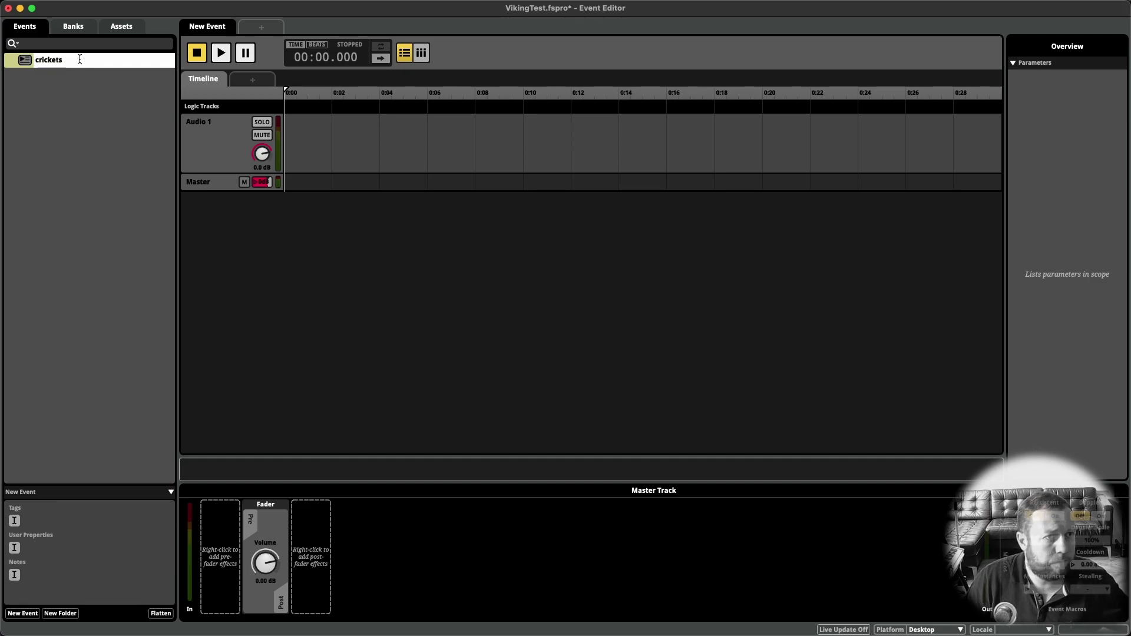
left_click(23, 63)
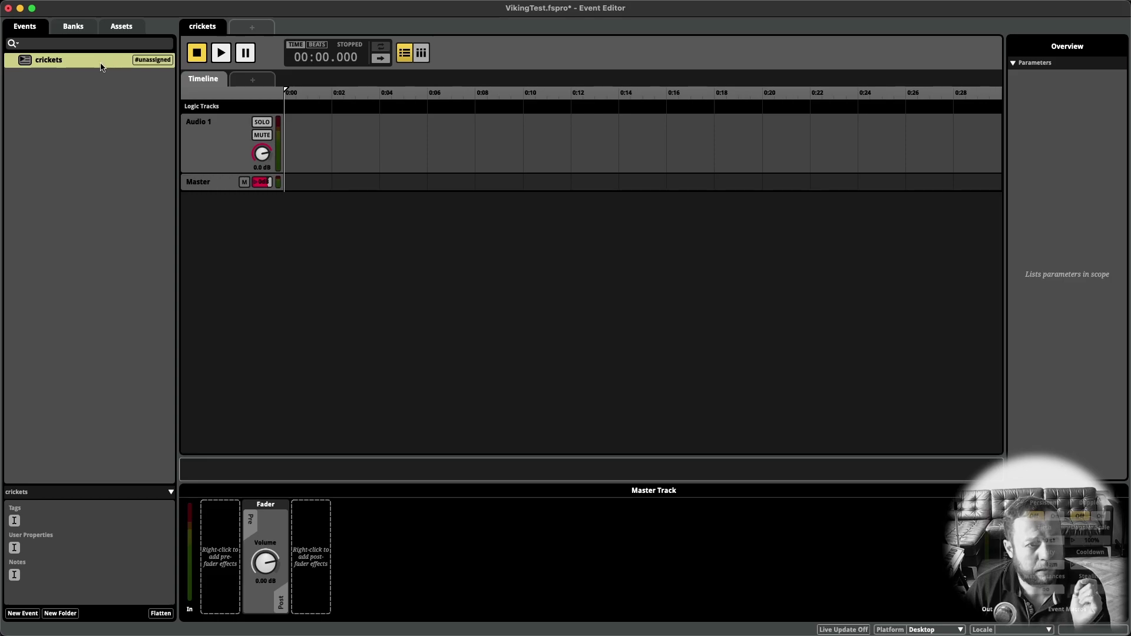
Assign the crickets event to the Master bank.
right_click(69, 59)
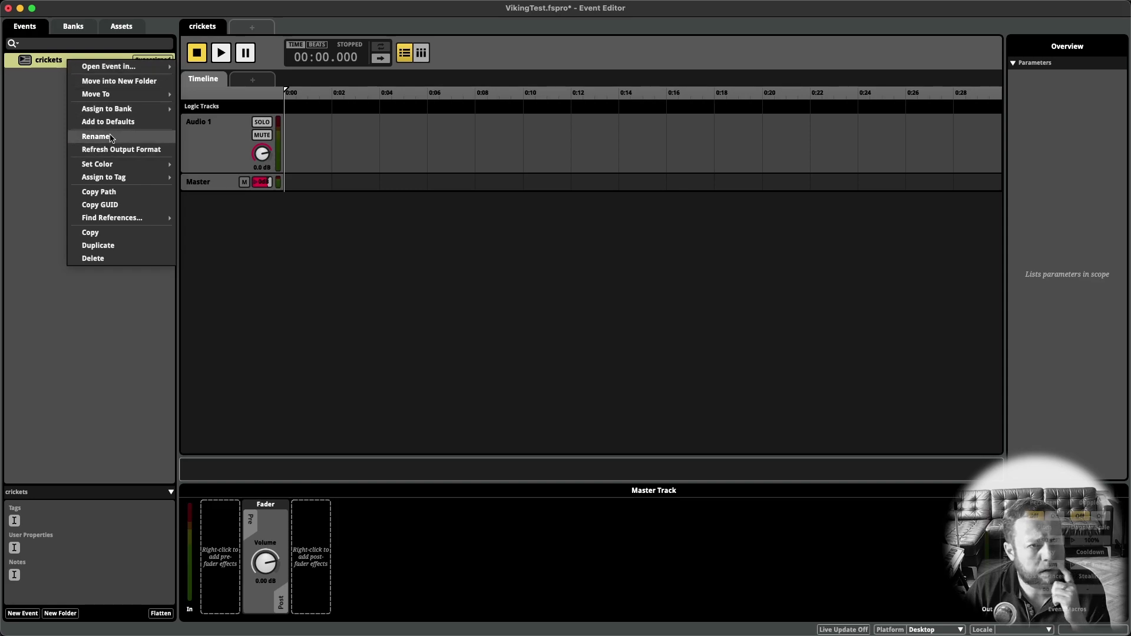
mouse_move(120, 113)
mouse_move(207, 110)
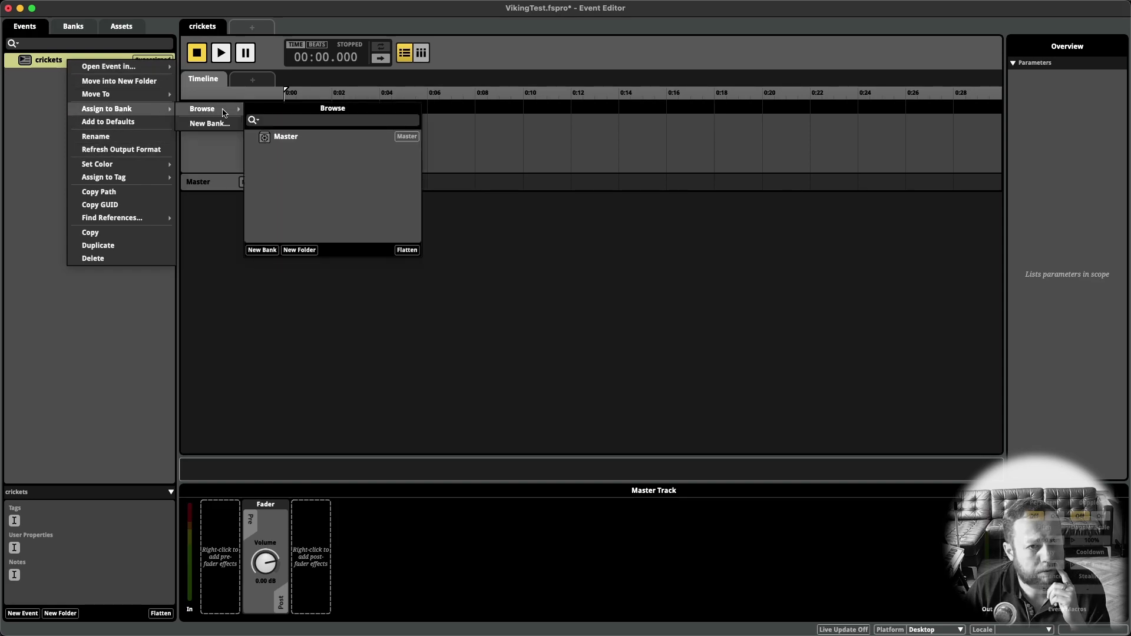
left_click(281, 140)
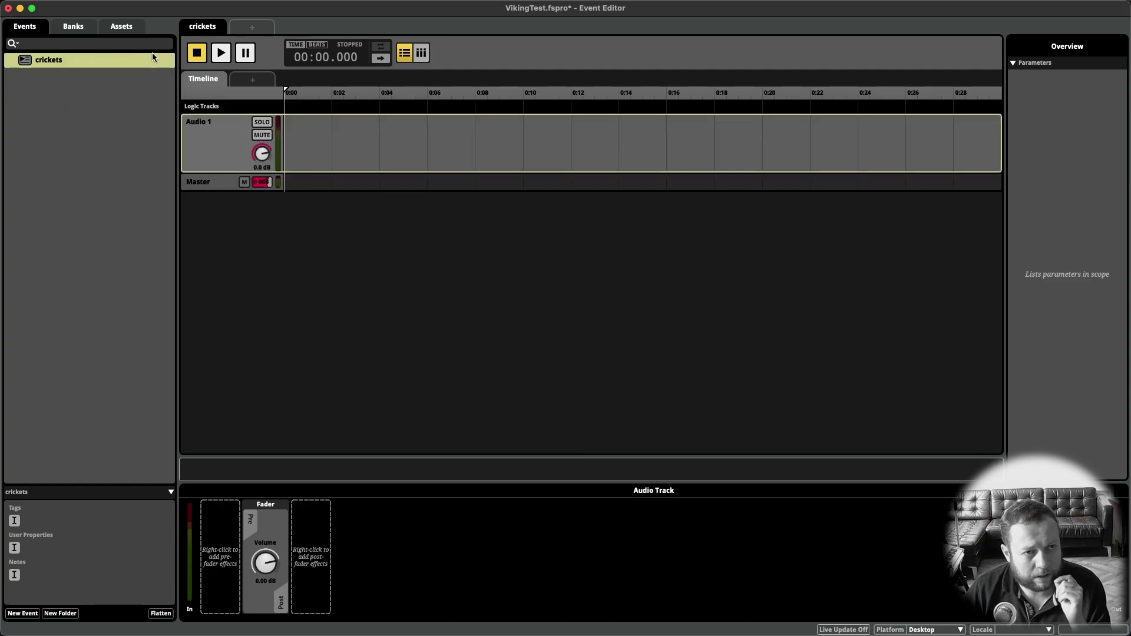
Verify crickets appears under Master in Banks, then return to Events with playhead near one second.
left_click(73, 27)
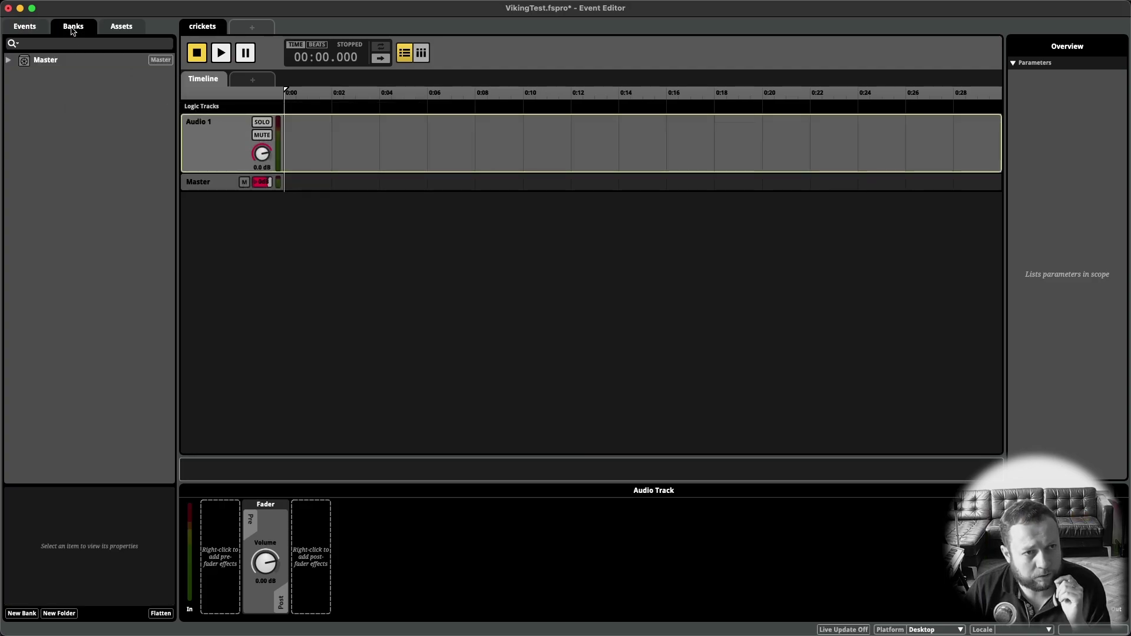
left_click(9, 60)
left_click(54, 76)
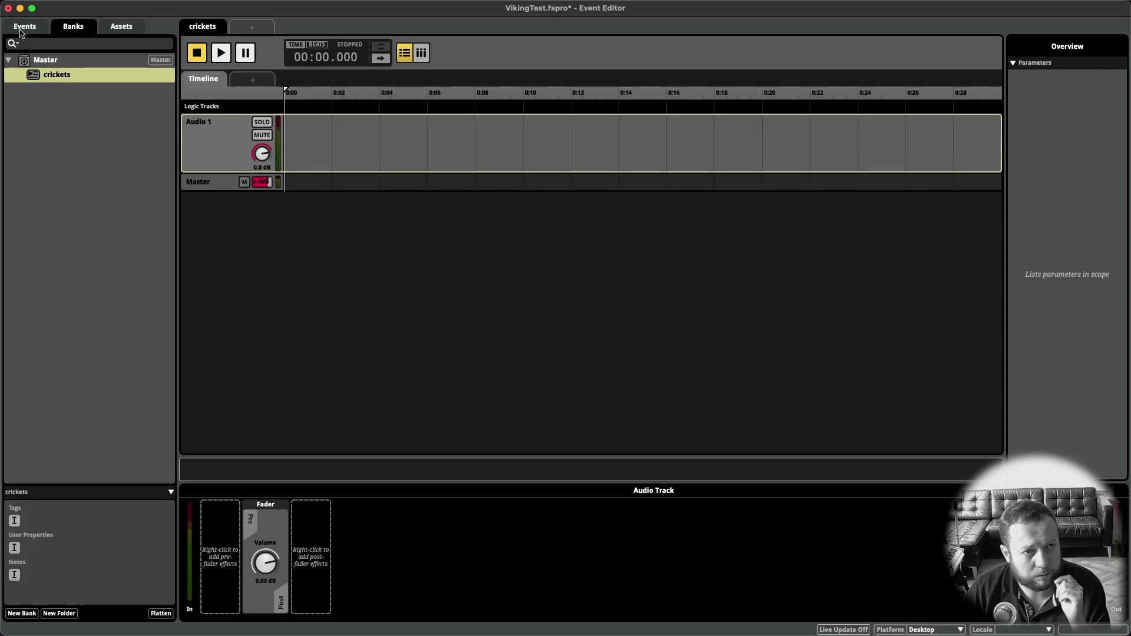
left_click(26, 29)
left_click(314, 133)
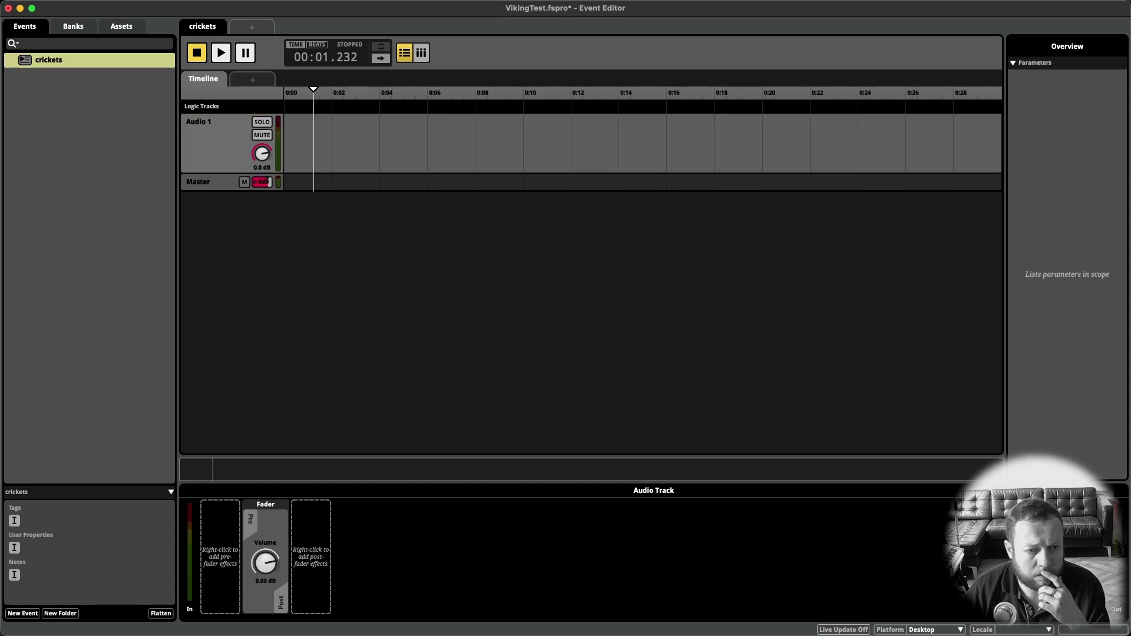
Drag crickets.wav from Downloads onto the Audio 1 track and play it back briefly.
key("super+Tab")
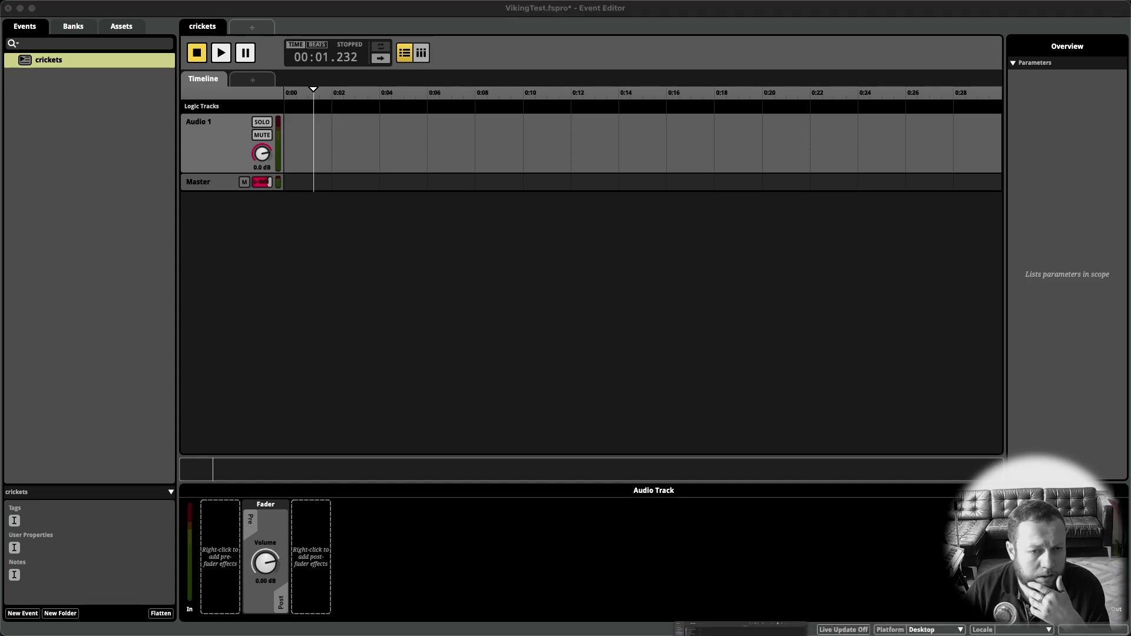
left_click(872, 628)
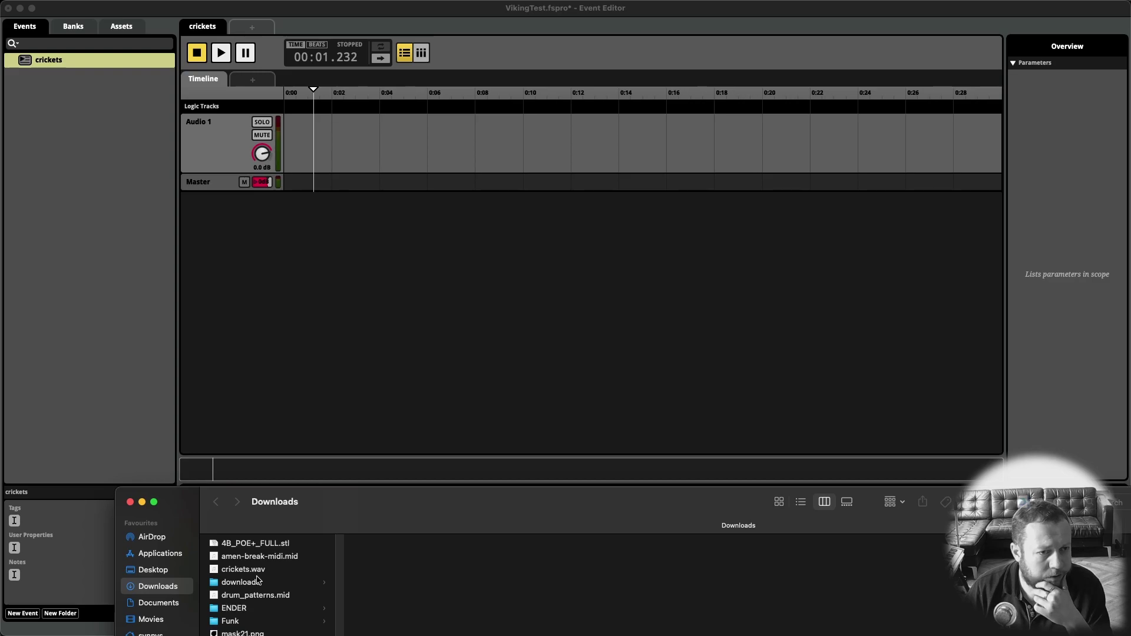
left_click(254, 570)
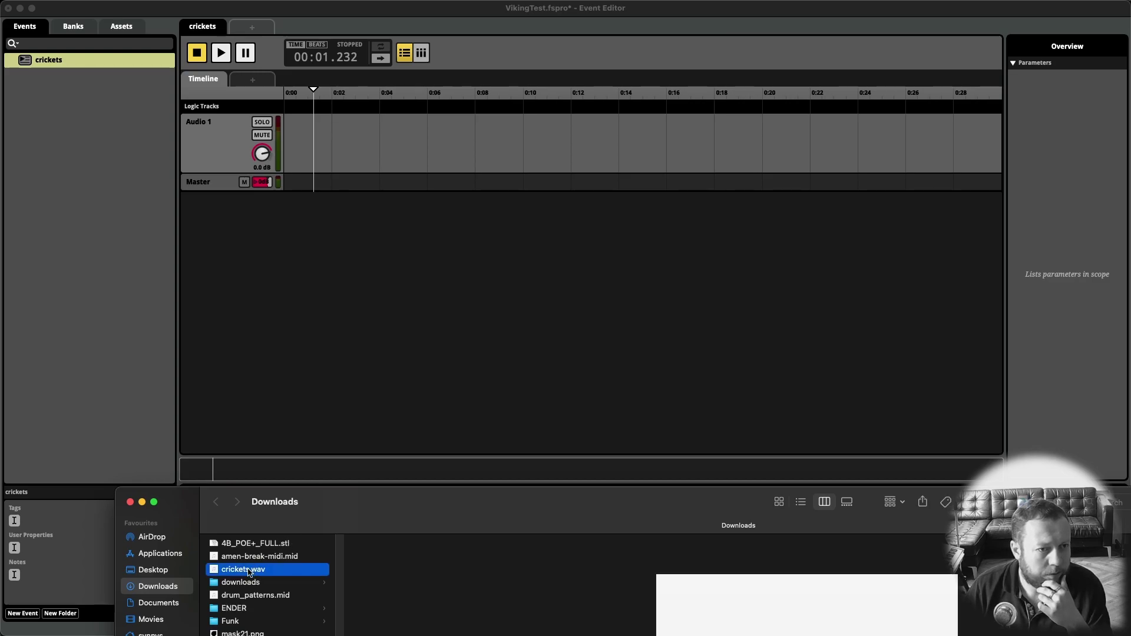
left_click_drag(248, 572, 340, 137)
left_click(404, 149)
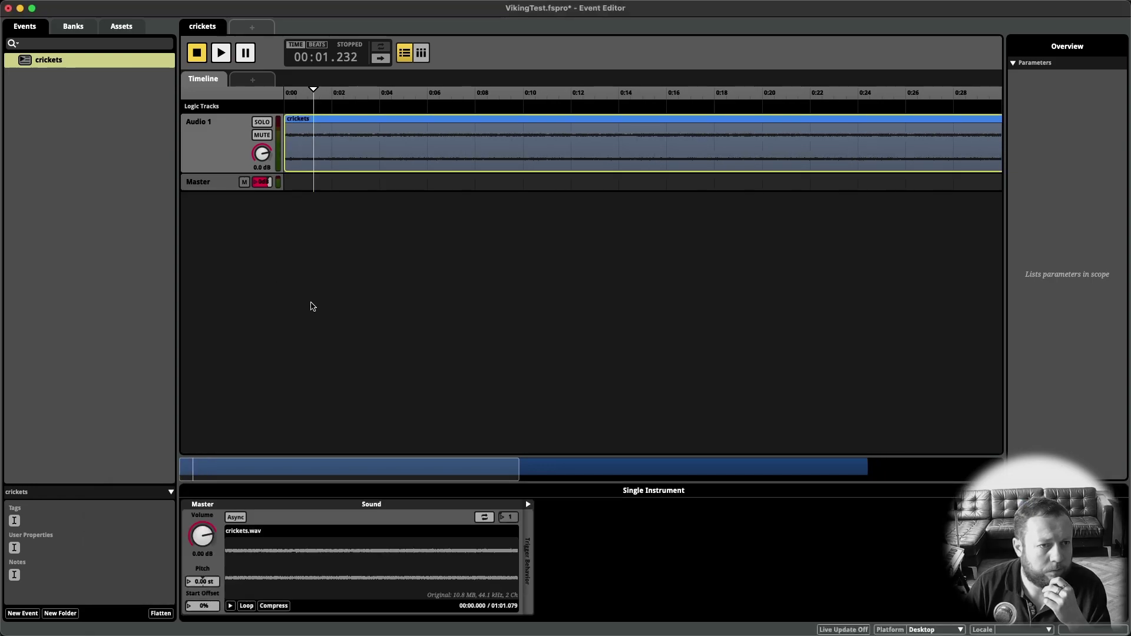
left_click(220, 54)
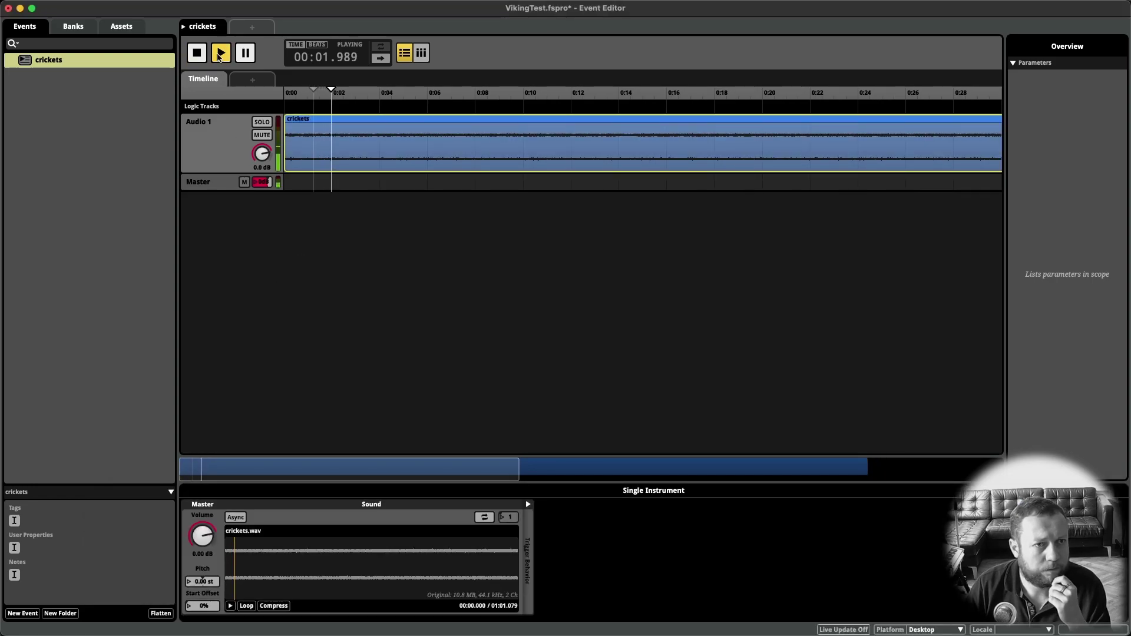
key("space")
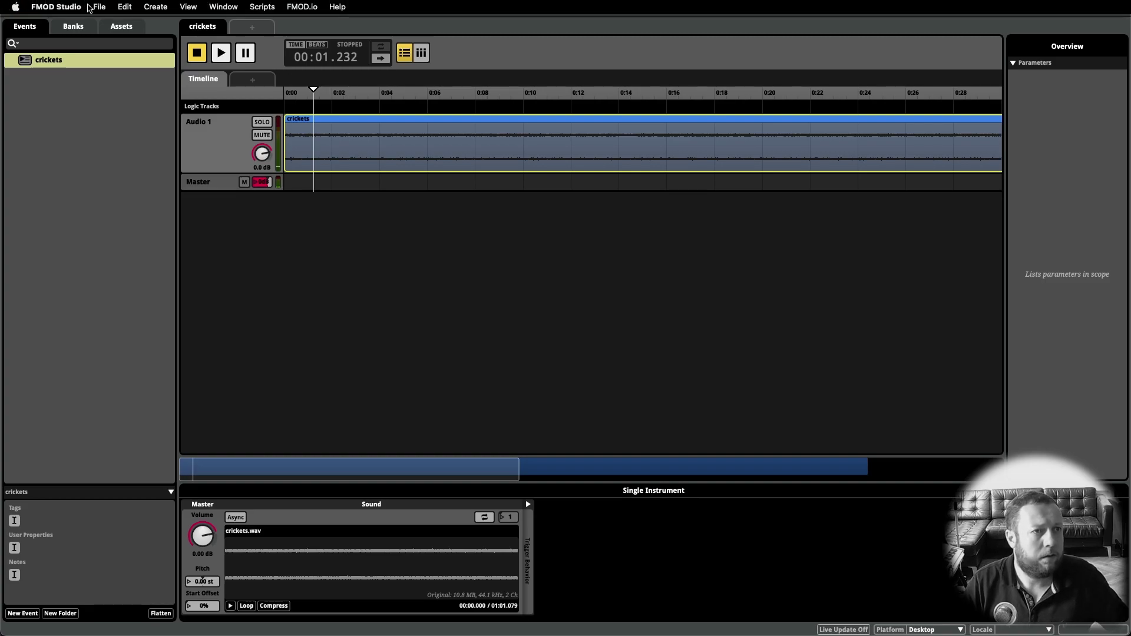
Build the banks and save the VikingTest project, then switch back to the Unity editor.
left_click(98, 6)
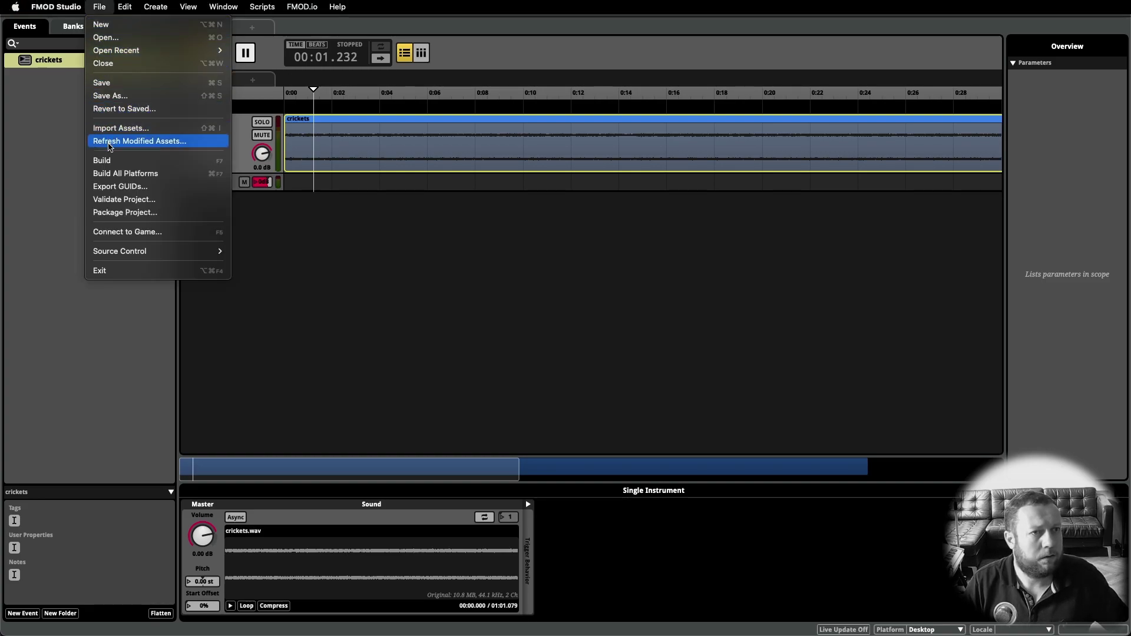
left_click(108, 161)
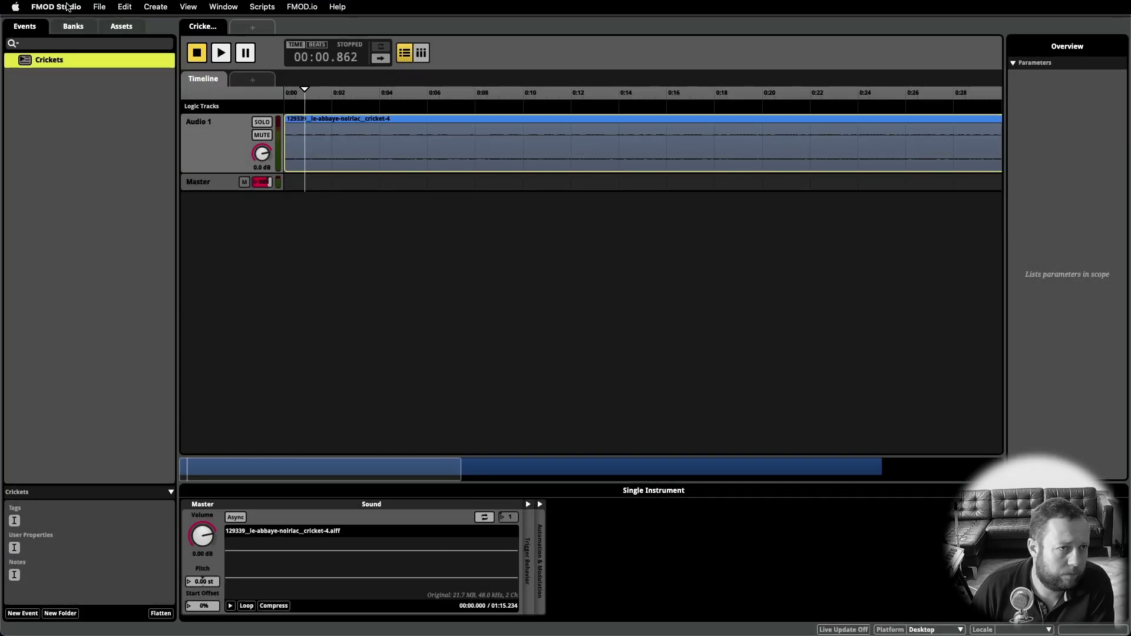
left_click(102, 7)
left_click(103, 82)
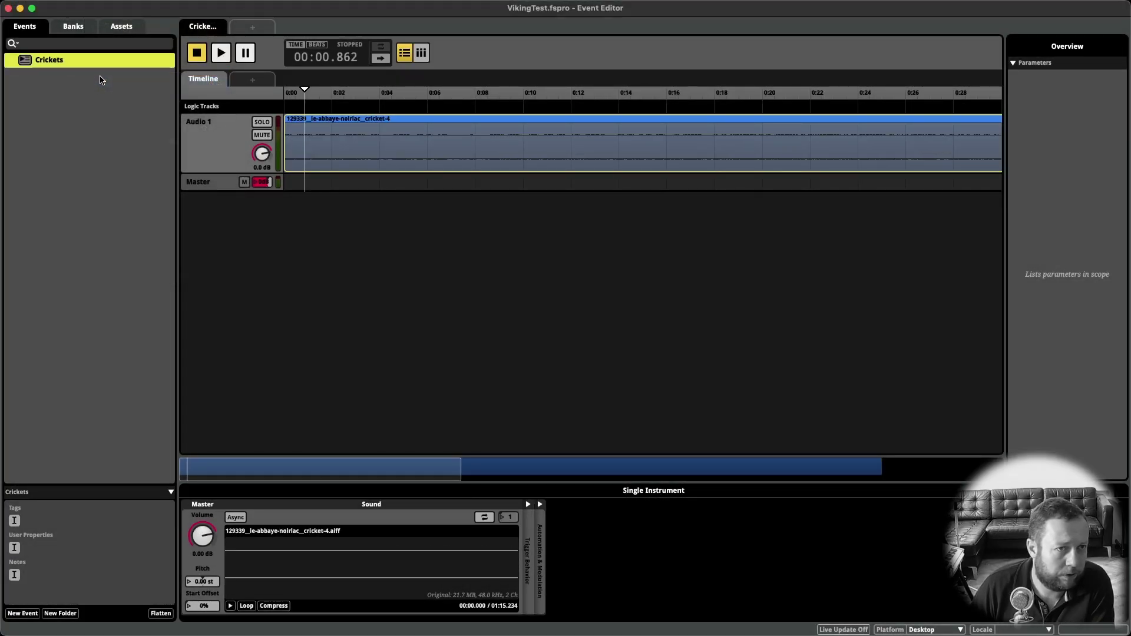
key("ctrl+Up")
left_click(339, 491)
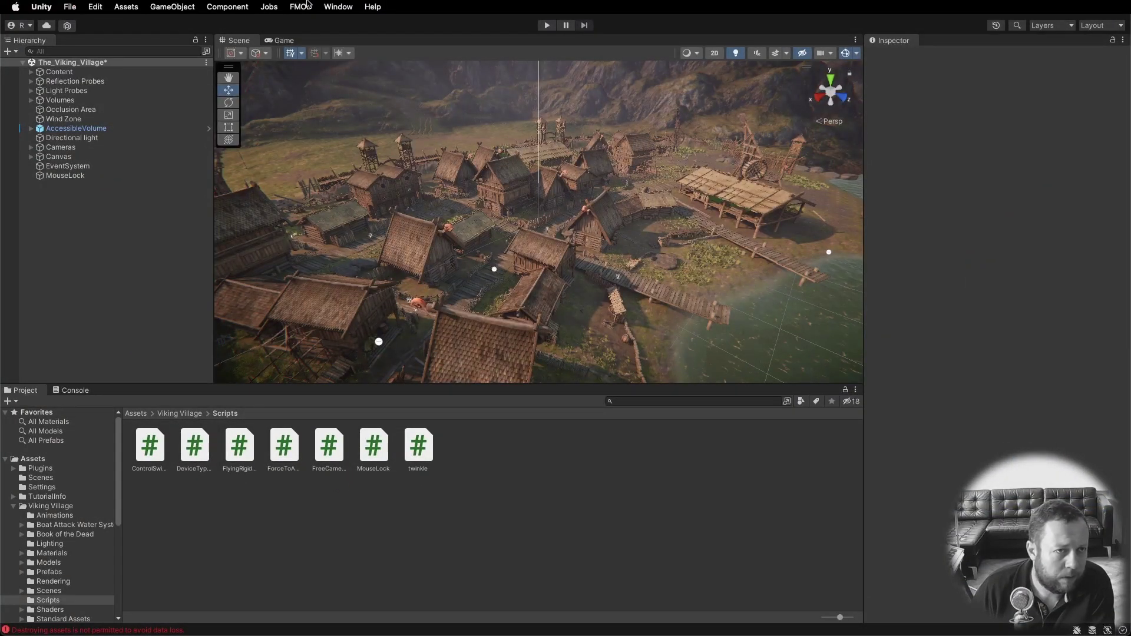
Open FMOD Settings and check Bank Import points to FMOD/VikingTest/VikingTest.fspro.
left_click(297, 7)
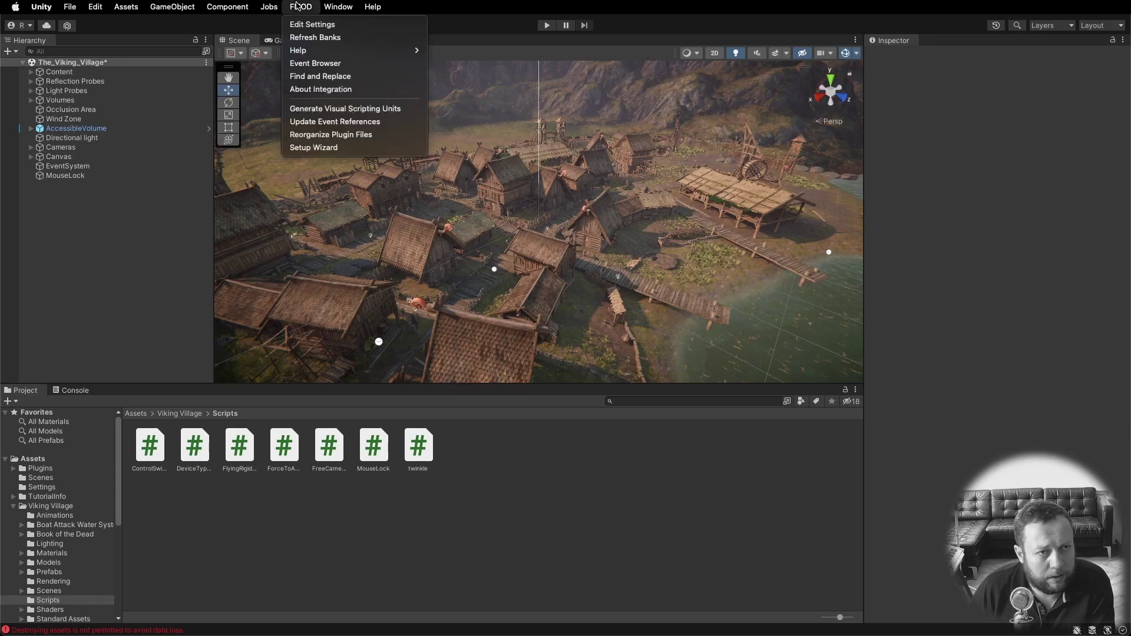
left_click(314, 24)
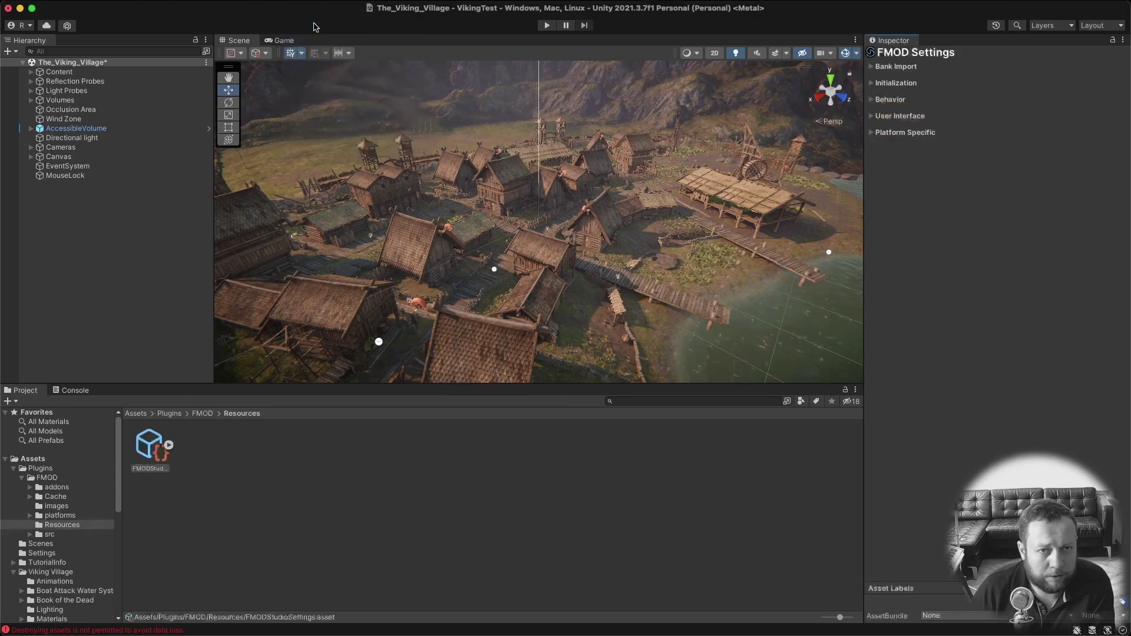
left_click(871, 68)
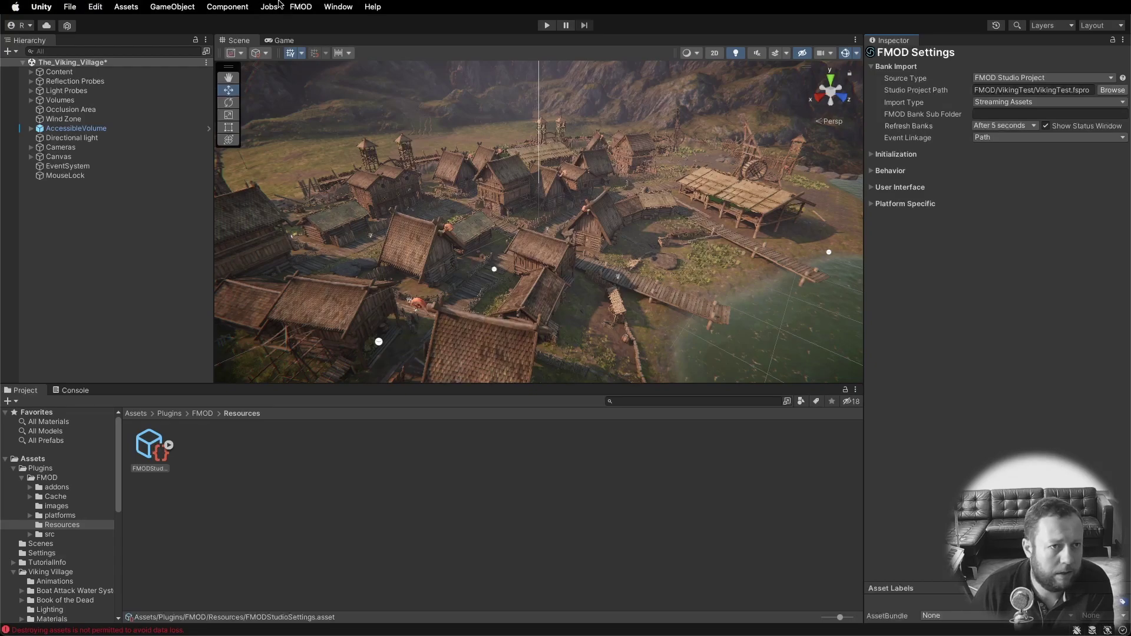
left_click(311, 5)
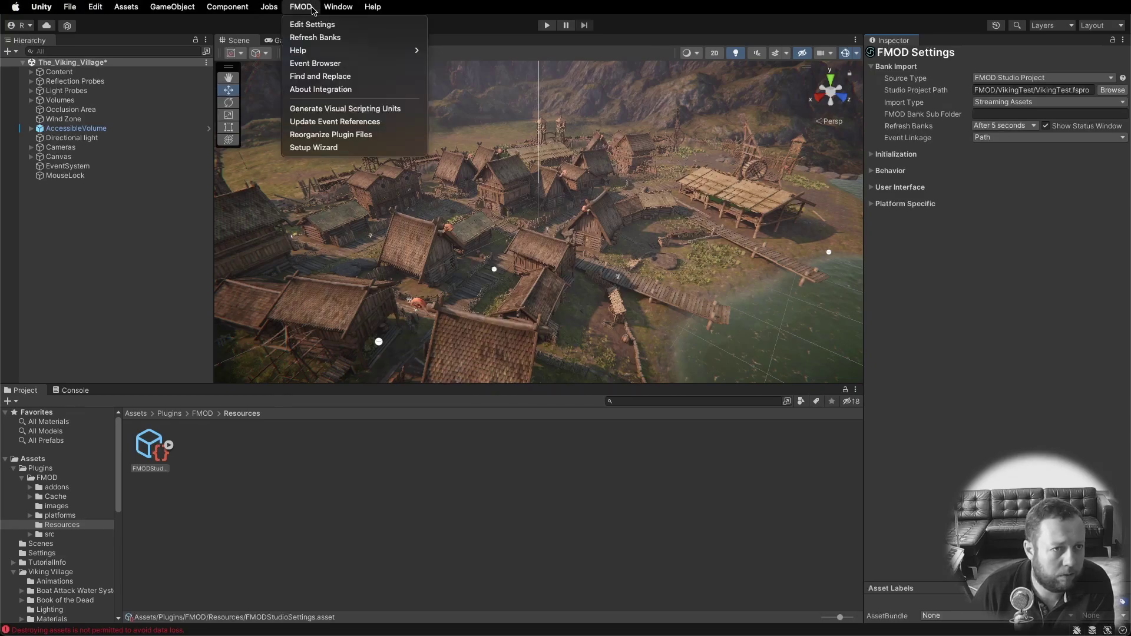
Dock the FMOD Event Browser beside the Inspector and preview the Crickets event.
left_click(313, 63)
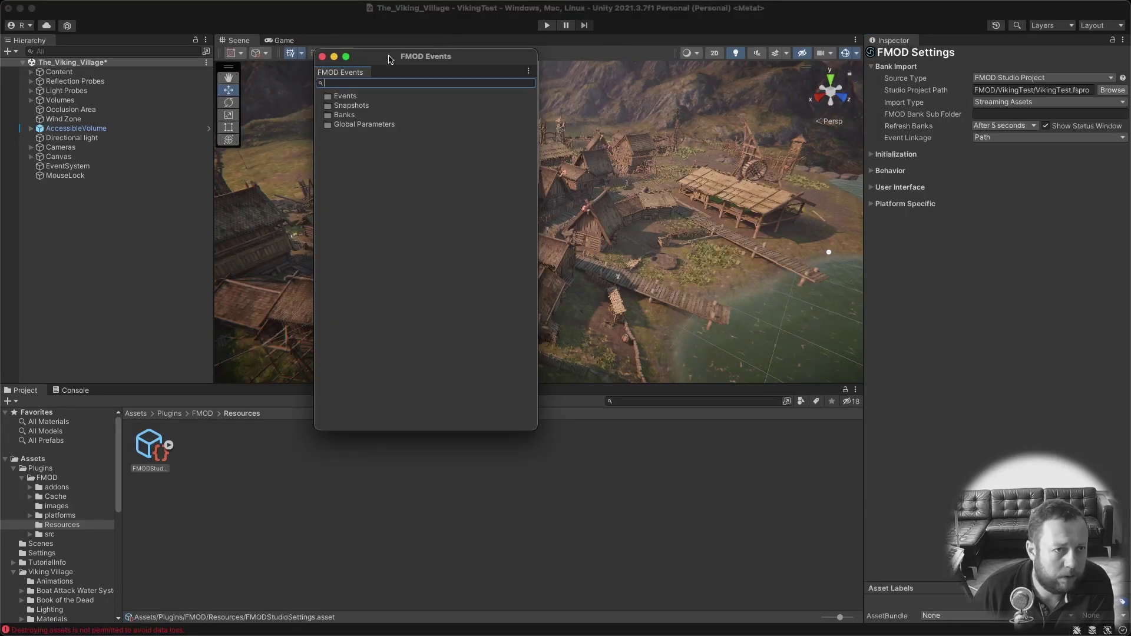
left_click_drag(390, 57, 932, 43)
left_click(876, 64)
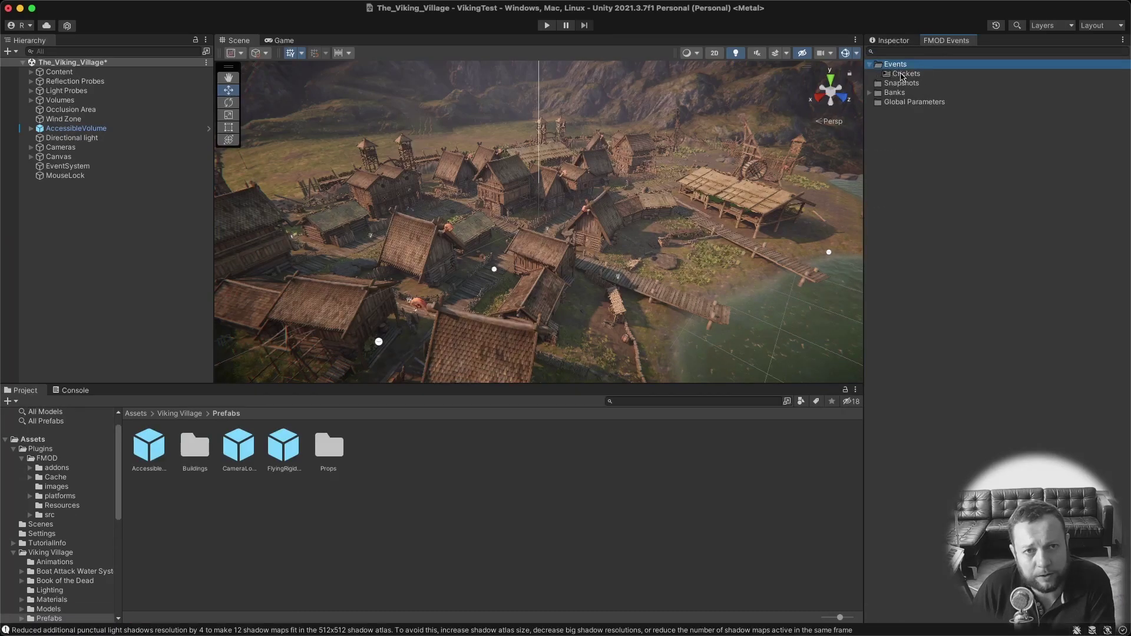
left_click(904, 75)
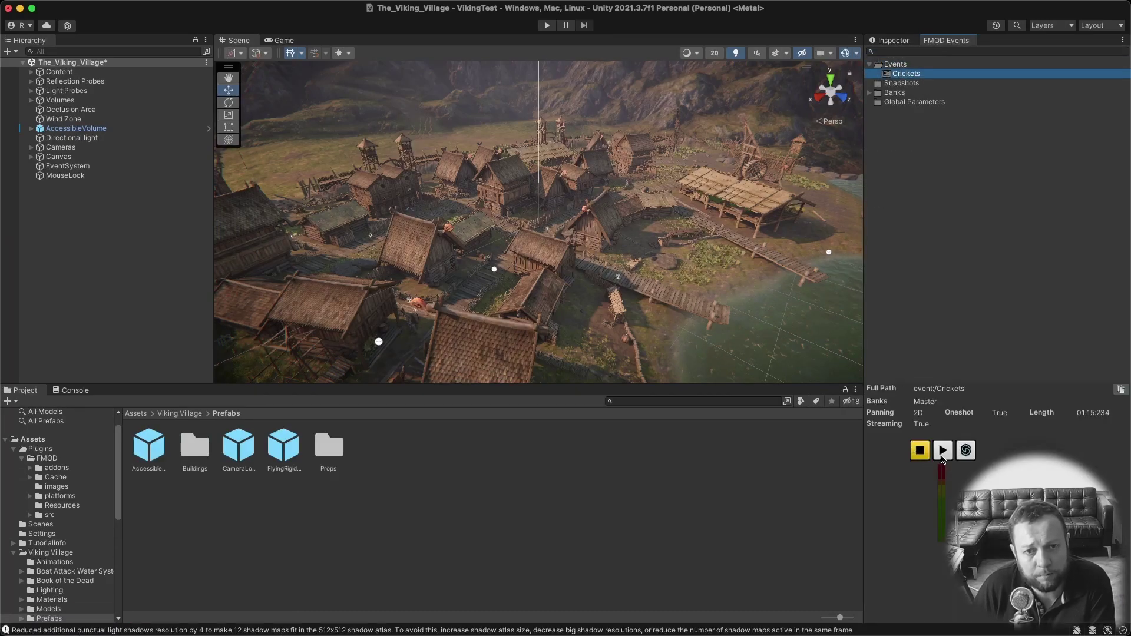
left_click(943, 451)
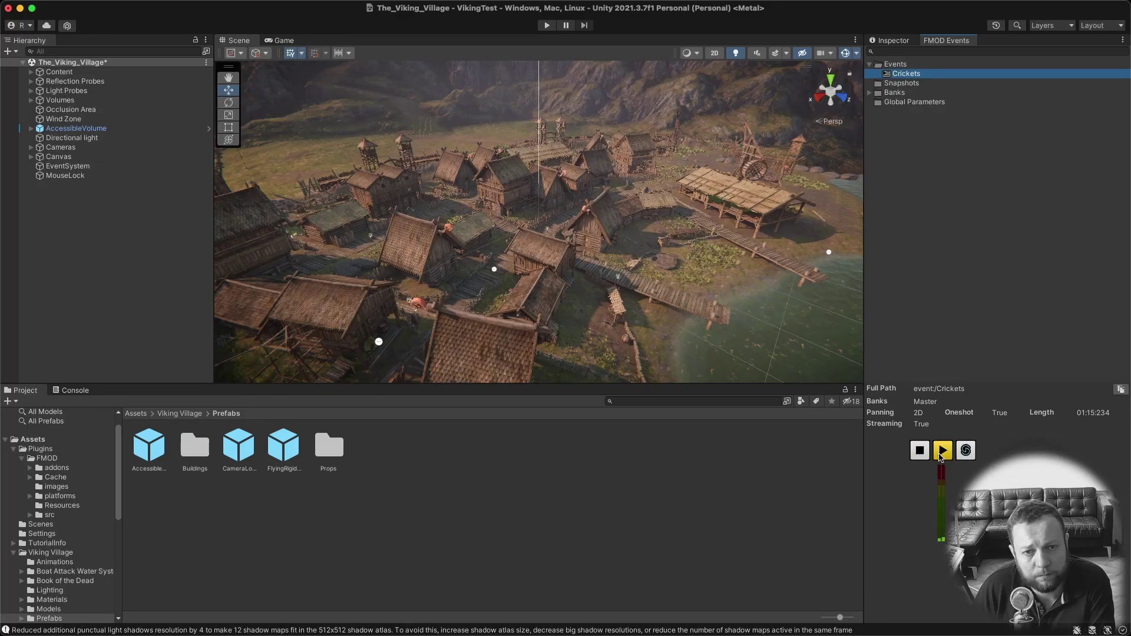
left_click(920, 451)
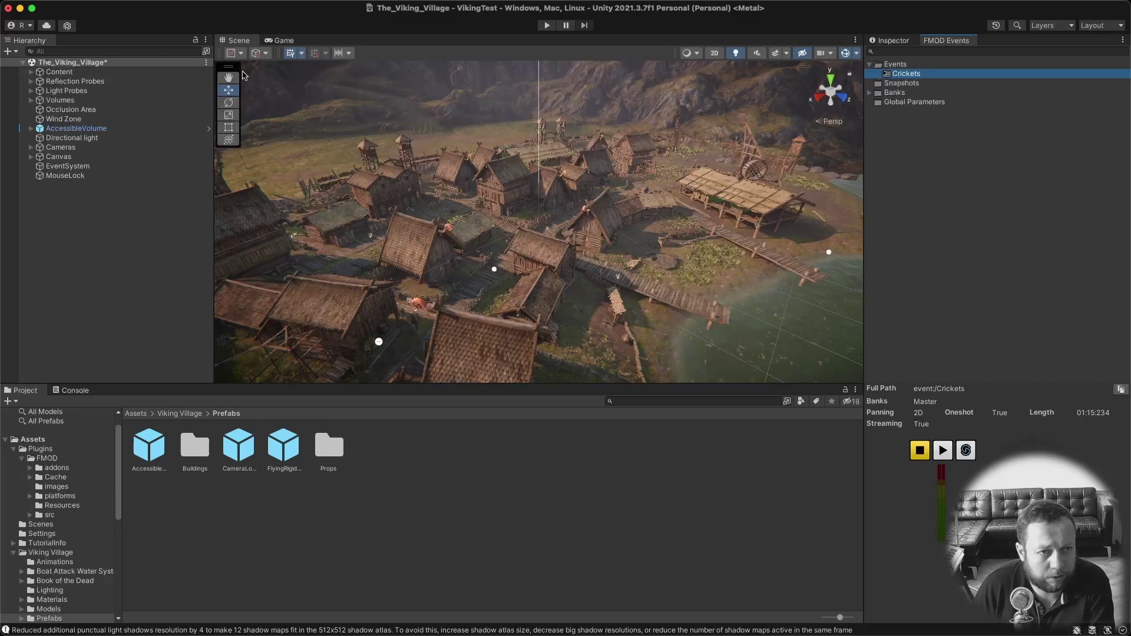
Drop a Crickets emitter into the village, set Play Event to Object Start, and run the scene.
left_click_drag(914, 75, 512, 104)
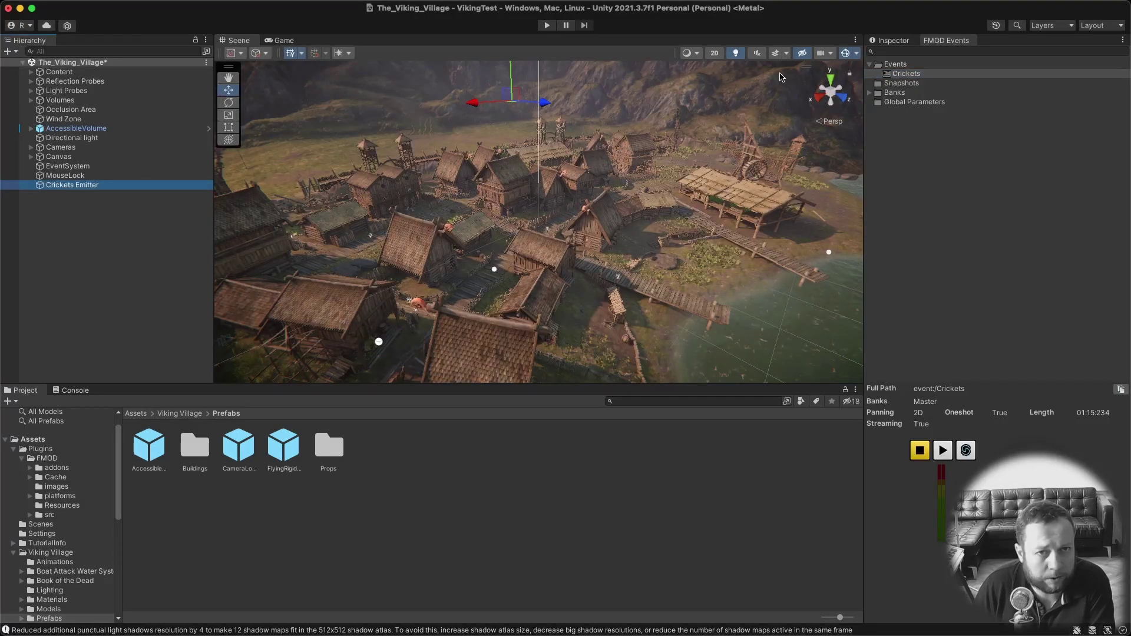
left_click(890, 41)
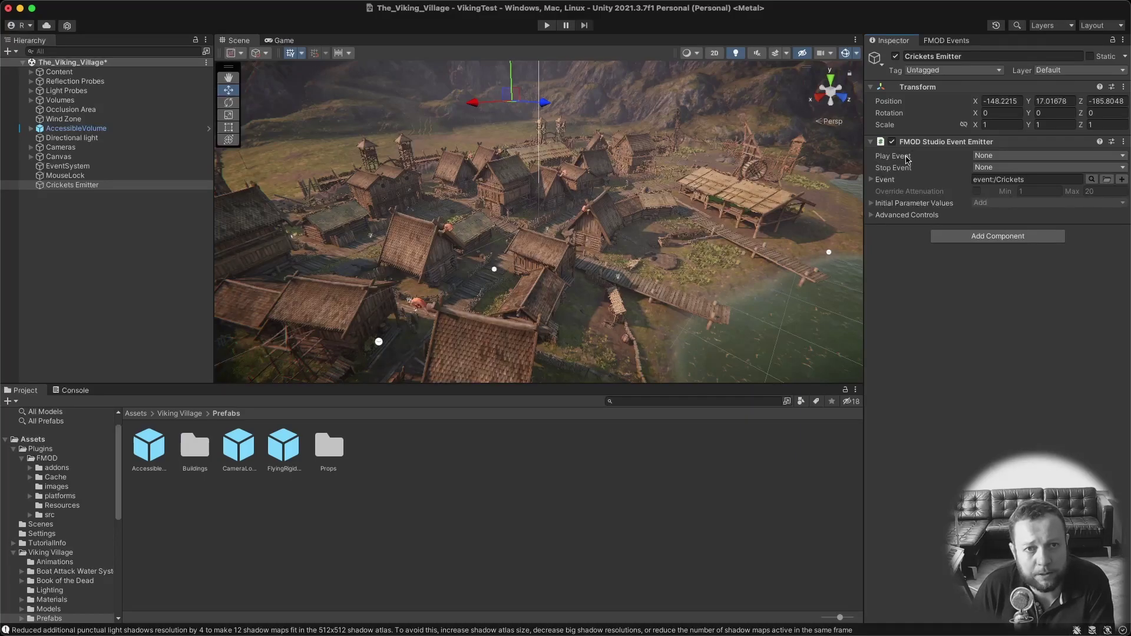
left_click(1010, 156)
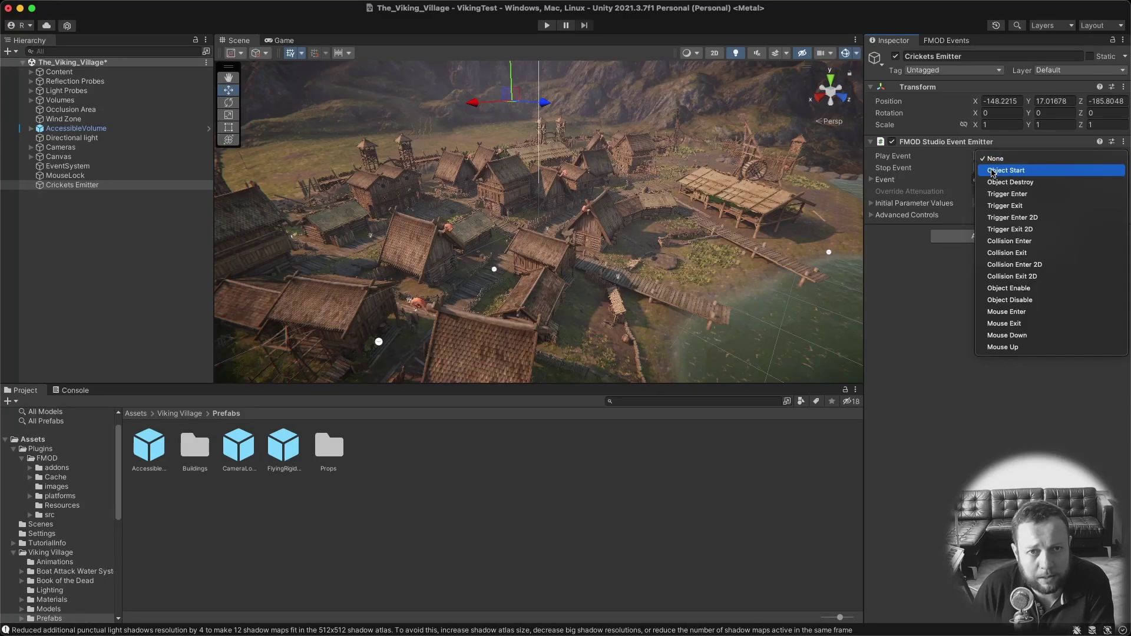
left_click(994, 171)
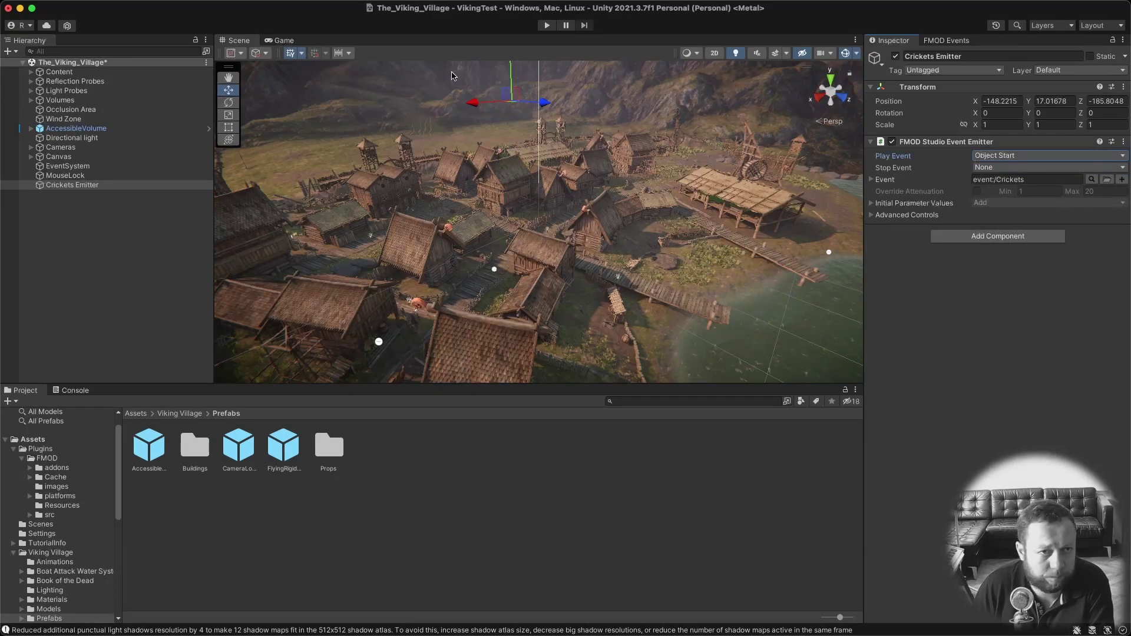
left_click(543, 27)
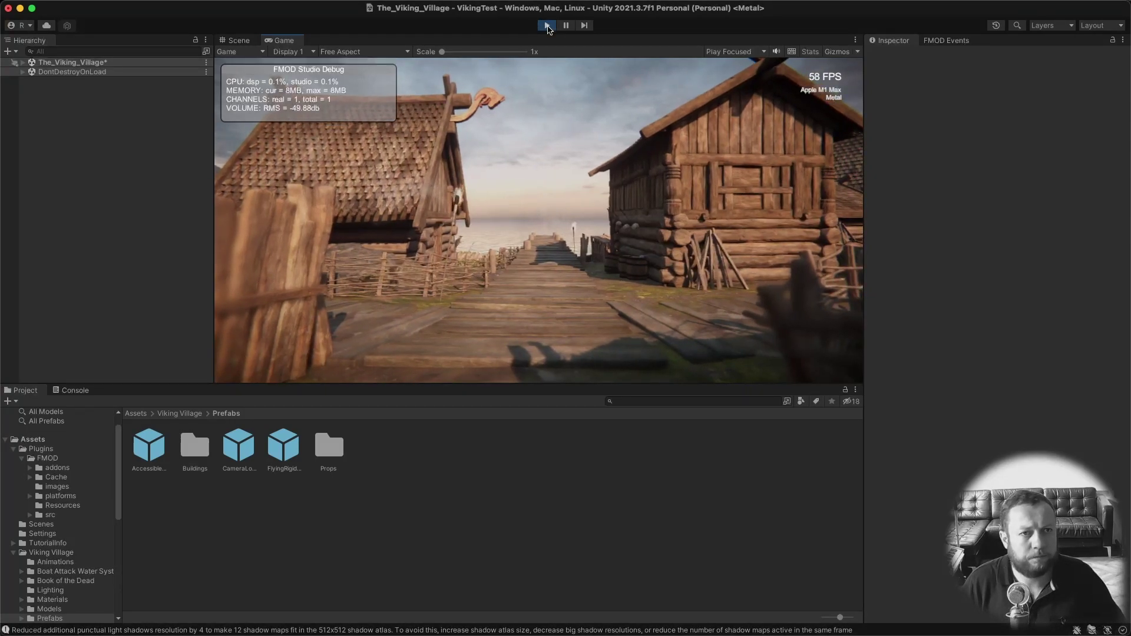
Exit play mode.
left_click(547, 26)
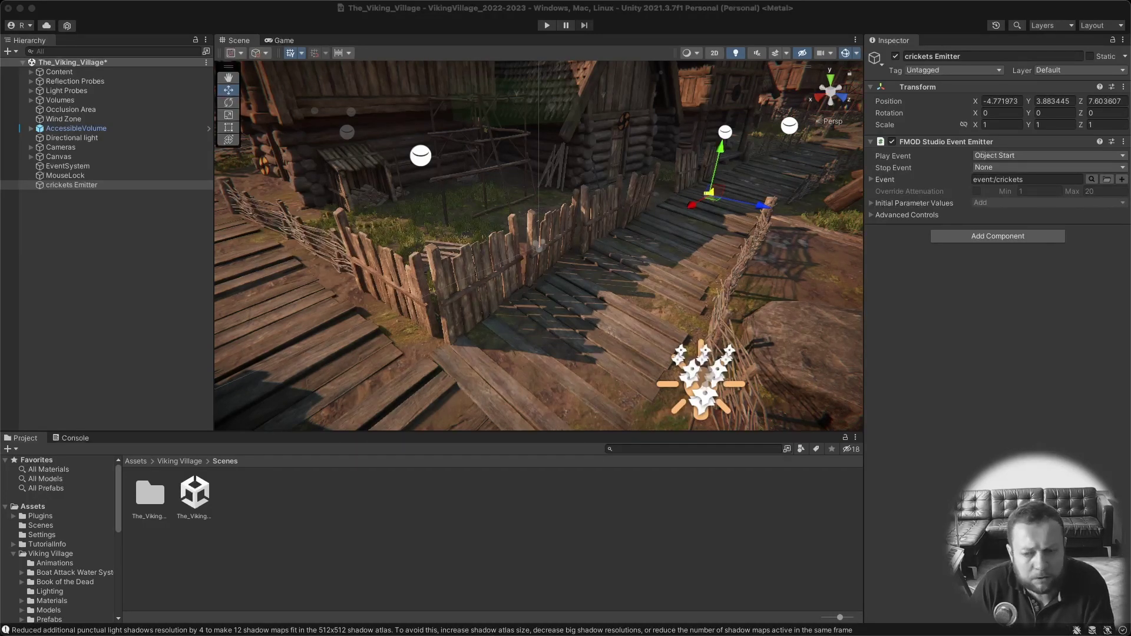
Import SteamAudio.unitypackage from steamaudio_unity/unity and centre the FMOD Setup Wizard.
key("super+Tab")
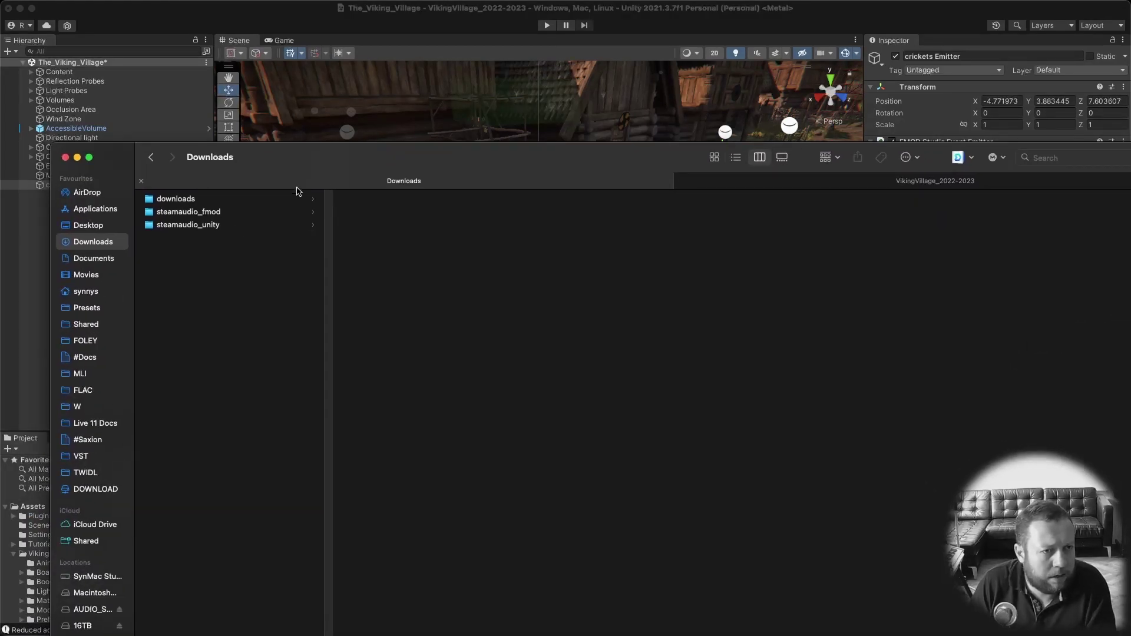
left_click(184, 229)
left_click(379, 215)
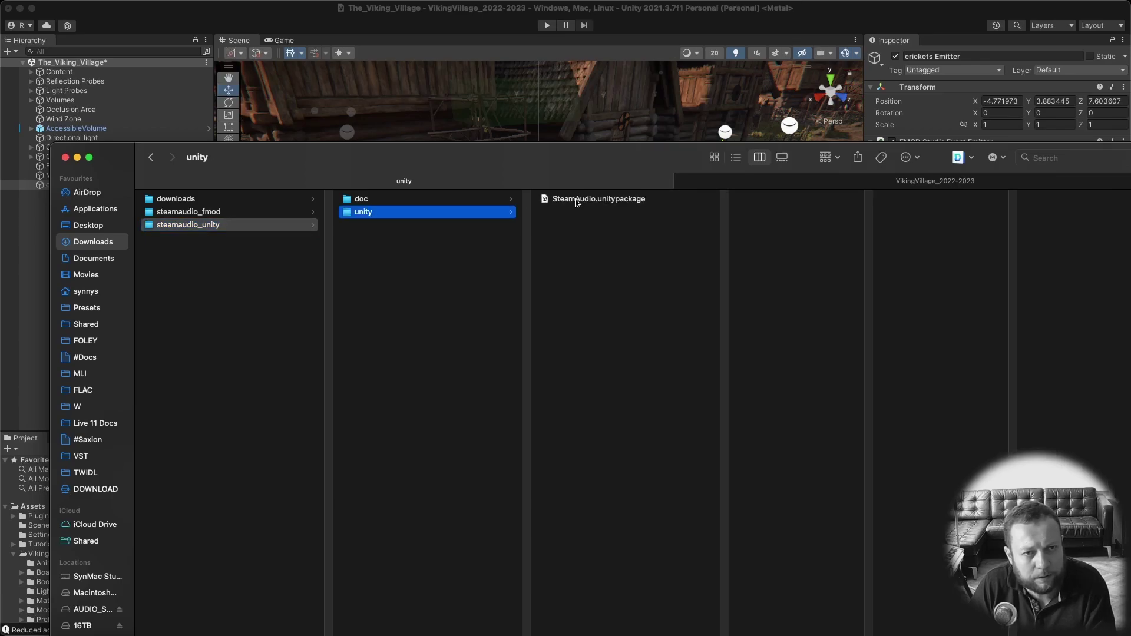
double_click(595, 199)
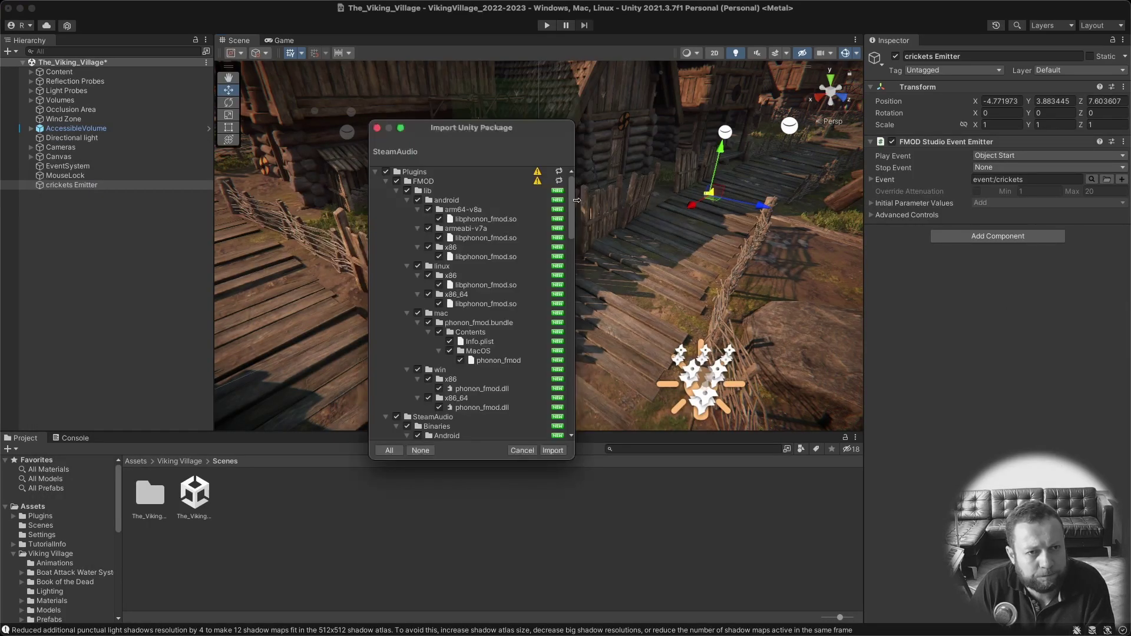
left_click(552, 450)
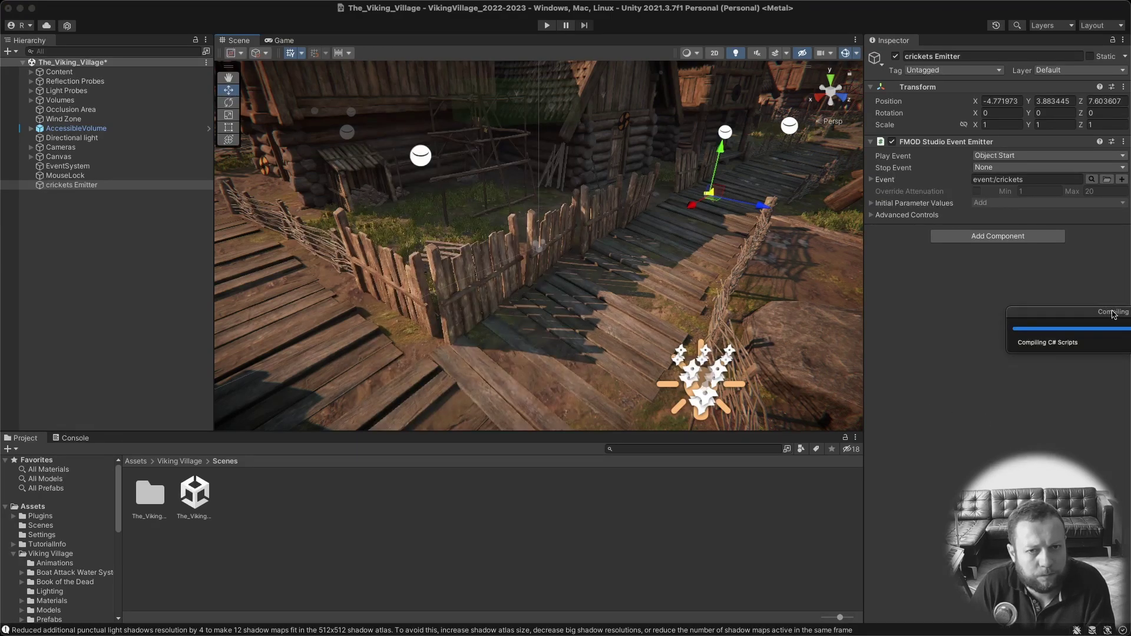
left_click_drag(1113, 313, 588, 168)
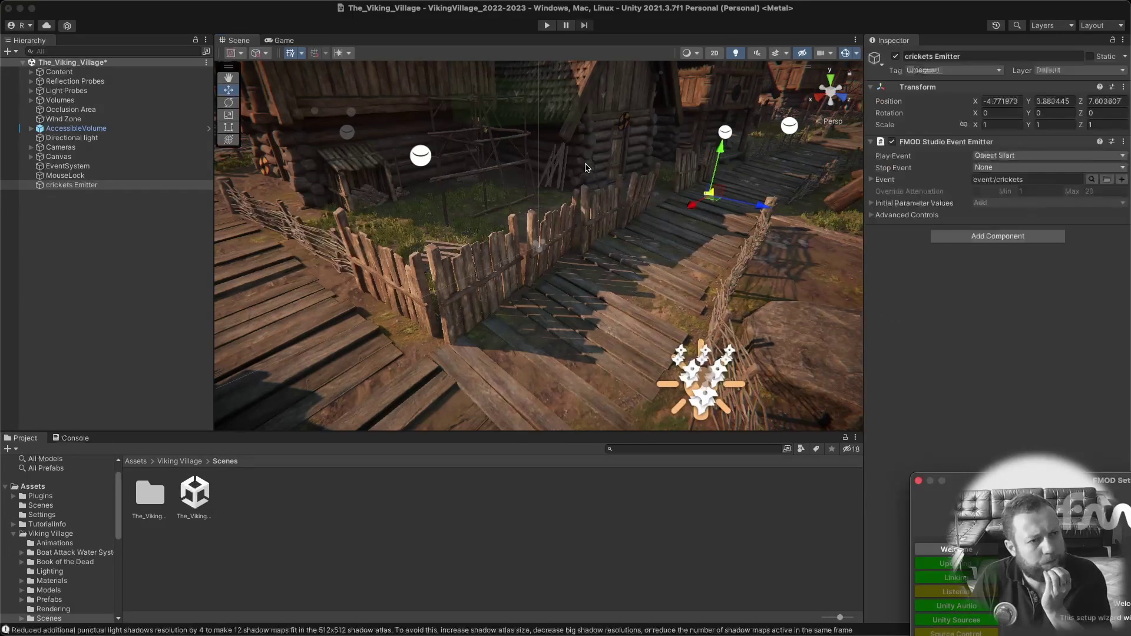
left_click_drag(1083, 476, 495, 209)
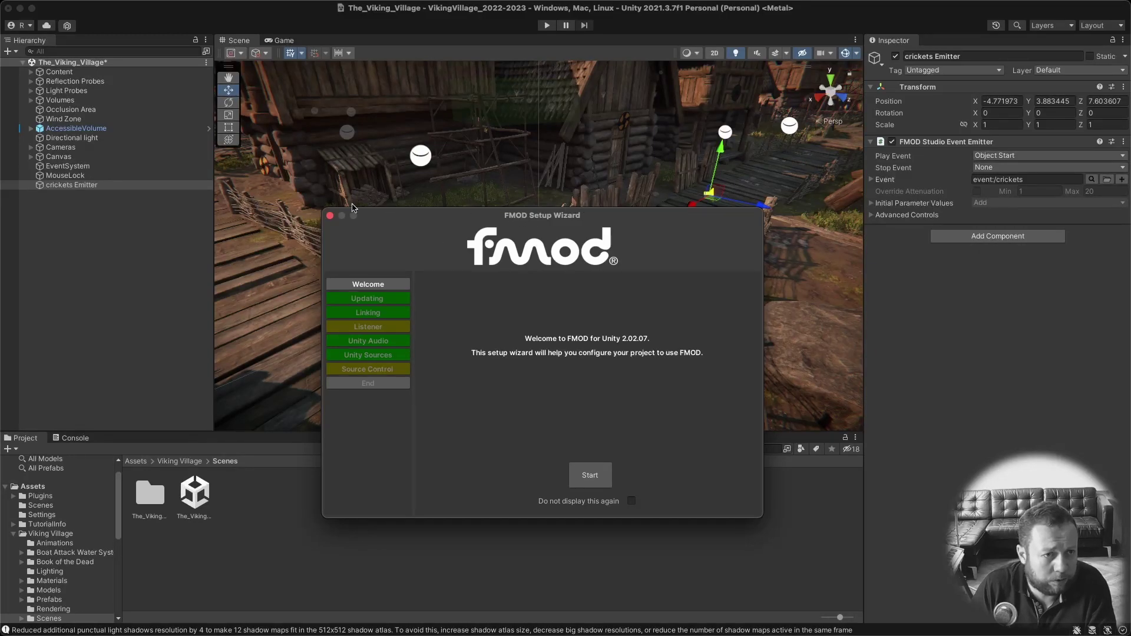
Dismiss the FMOD setup wizard and set Steam Audio Settings' Audio Engine to FMOD Studio.
left_click(330, 217)
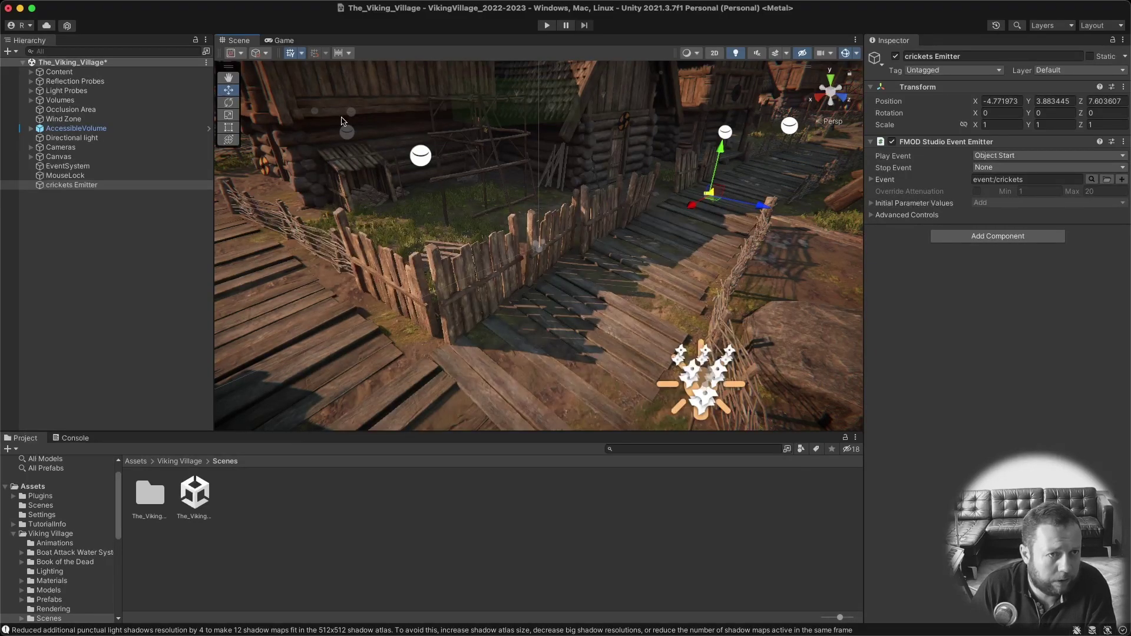
mouse_move(309, 3)
left_click(356, 6)
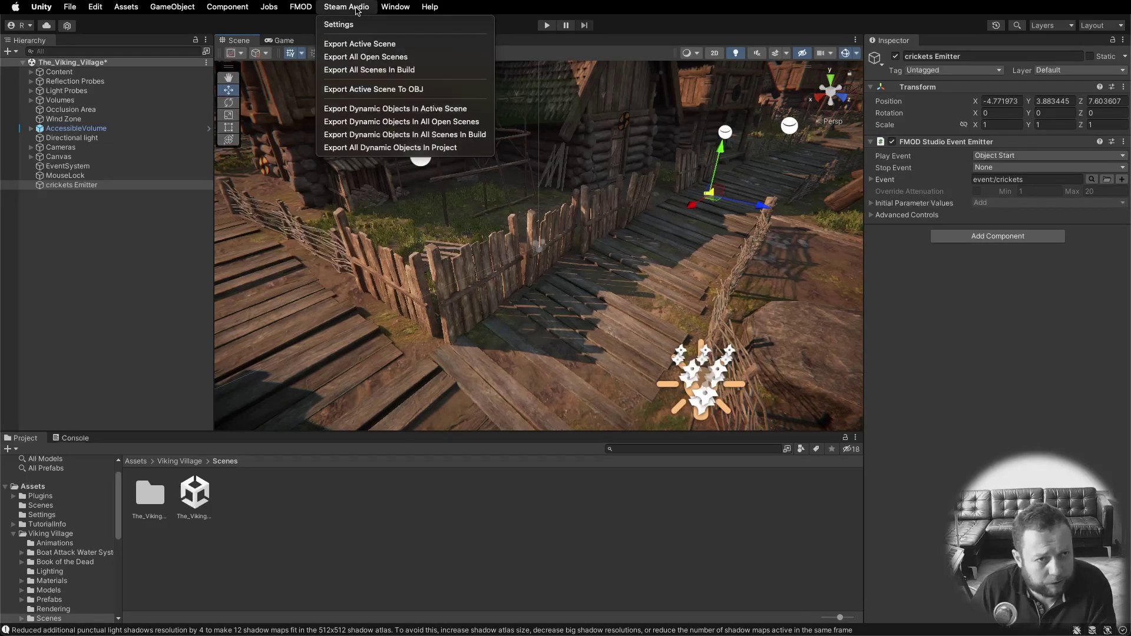
left_click(341, 25)
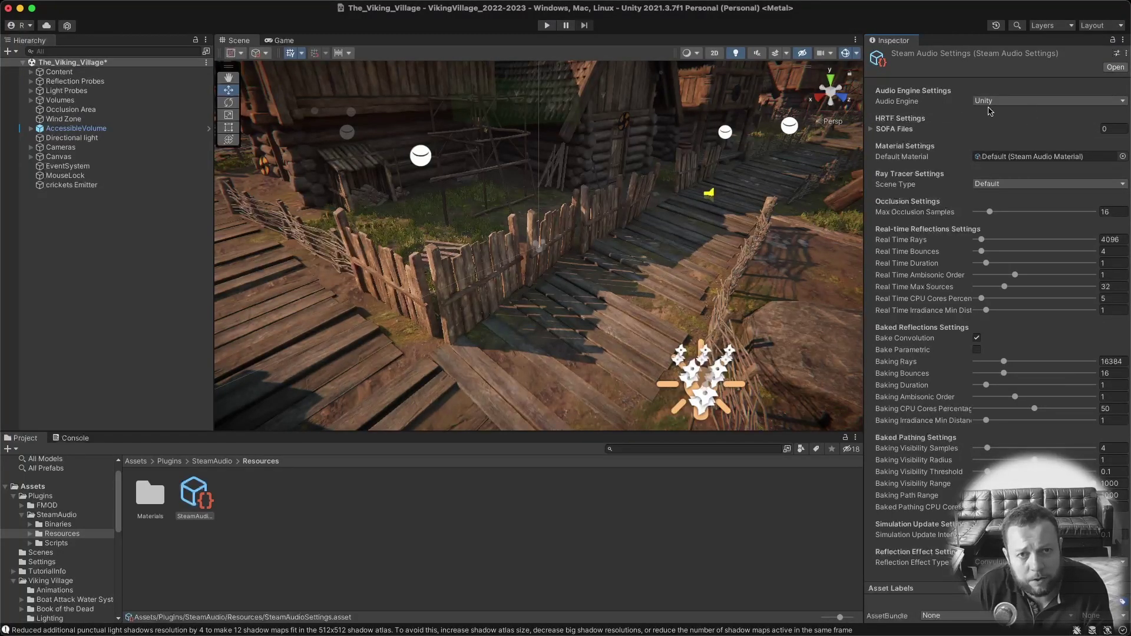
left_click(988, 101)
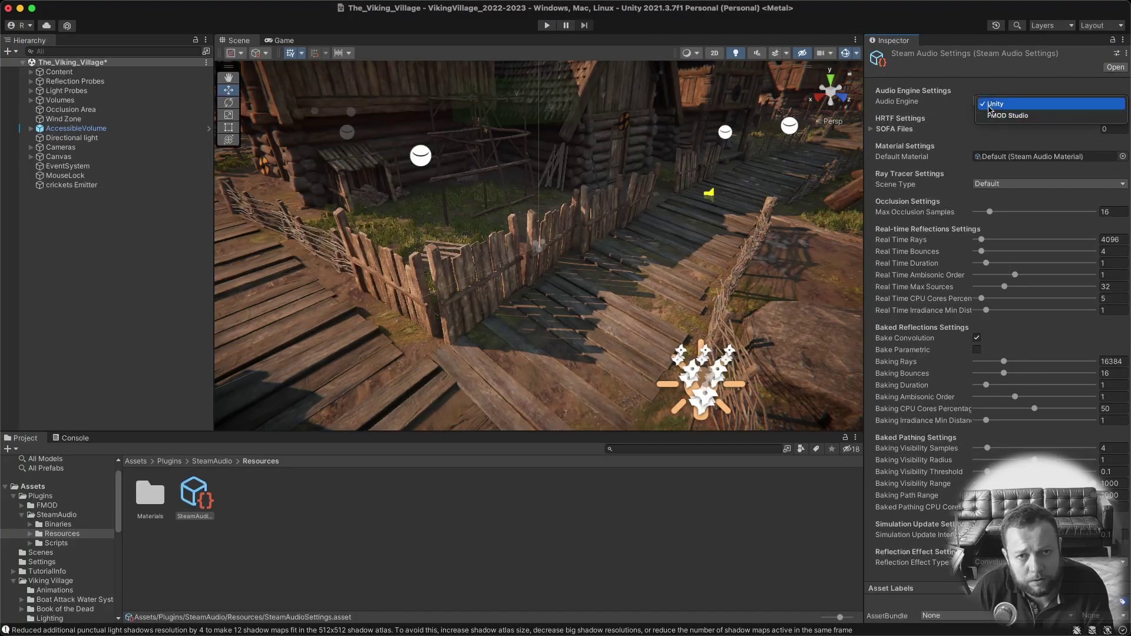
left_click(993, 117)
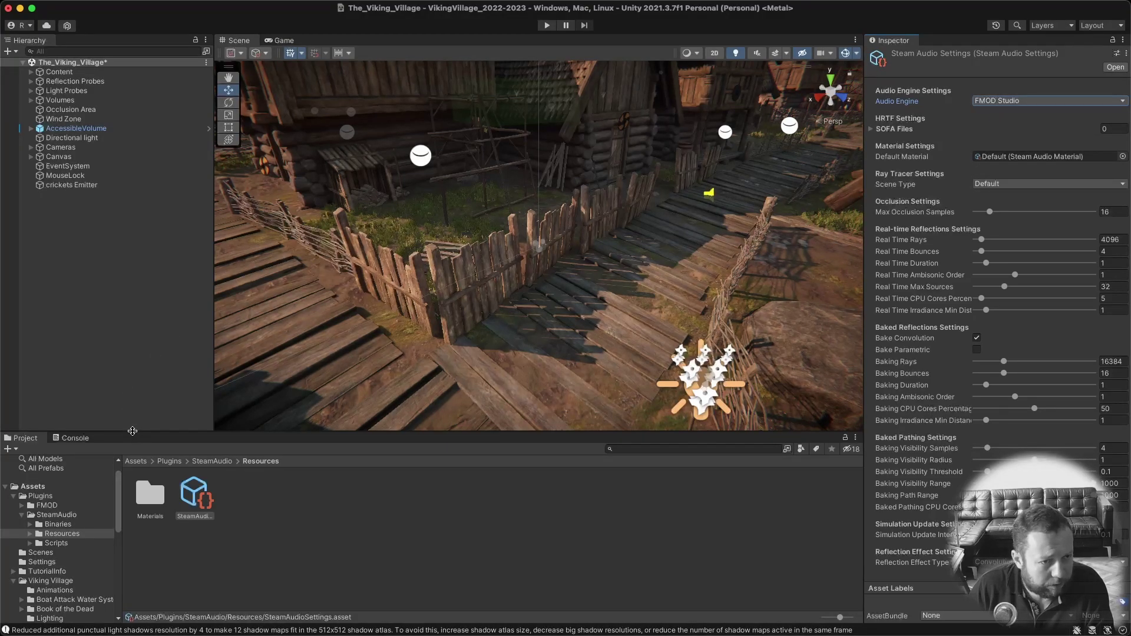
left_click_drag(136, 432, 148, 307)
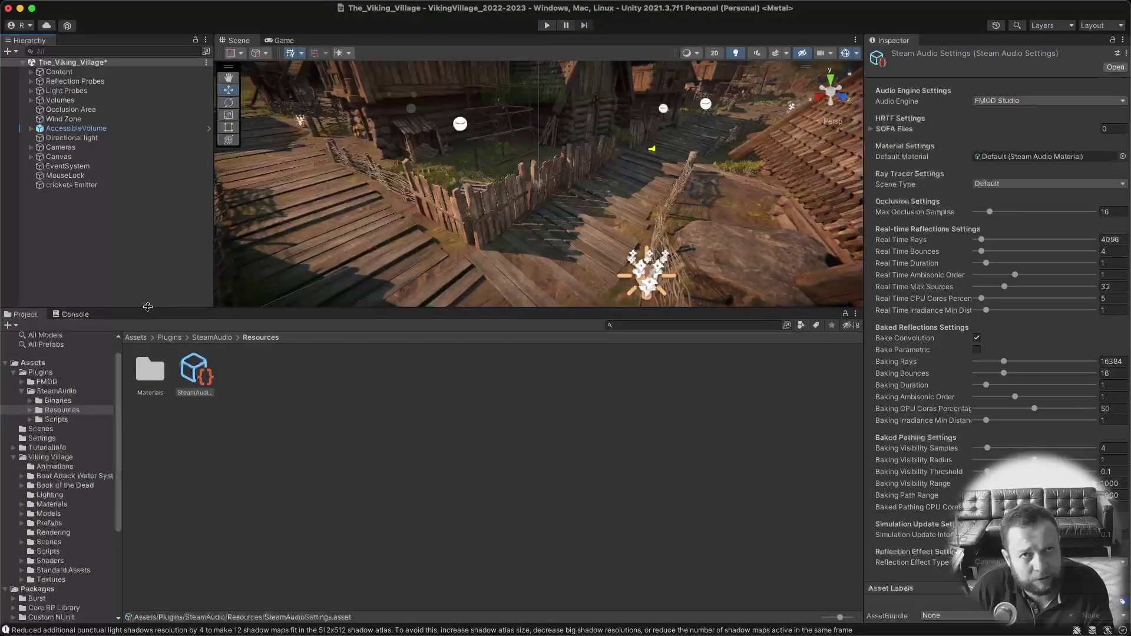
Browse to Assets/Plugins/FMOD/lib/mac and inspect phonon_fmod.bundle's import settings.
left_click(34, 364)
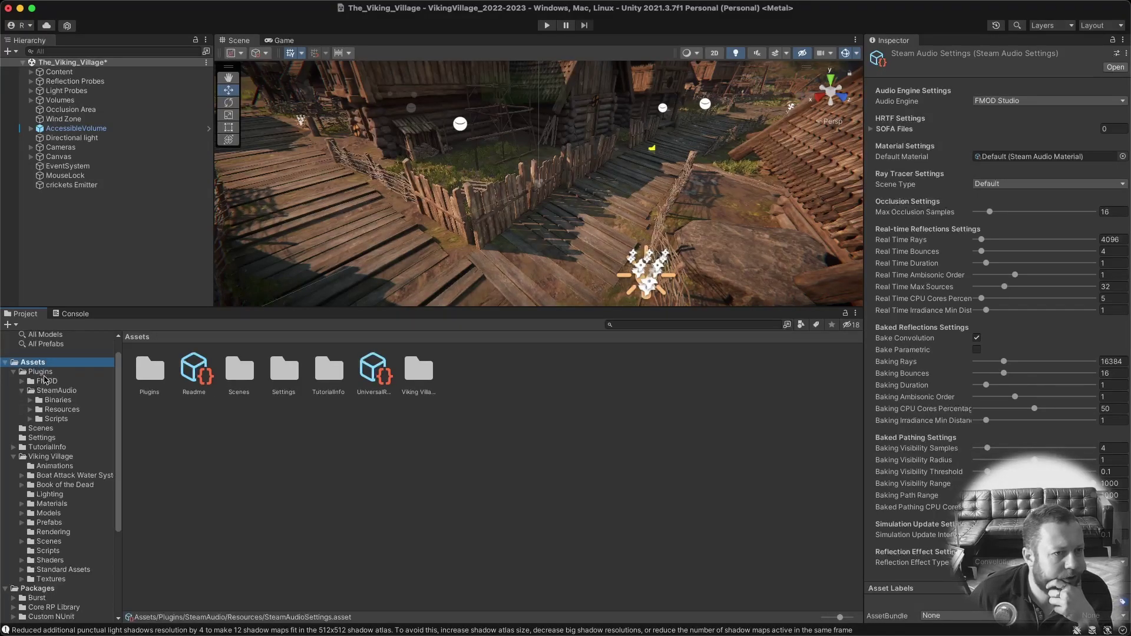
left_click(46, 374)
left_click(47, 382)
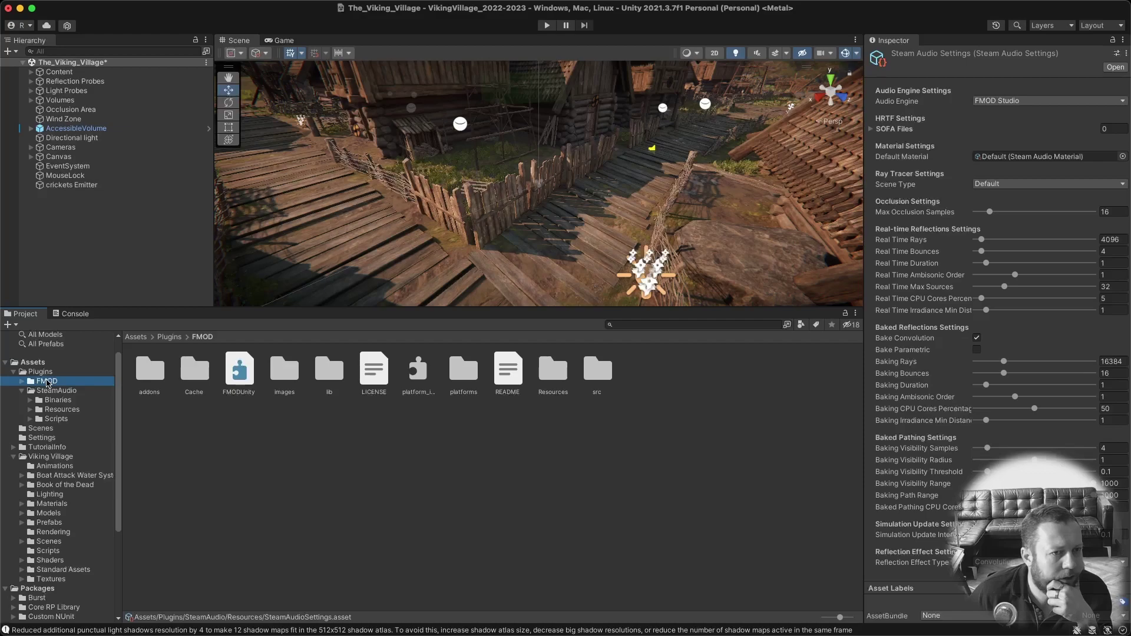
left_click(22, 383)
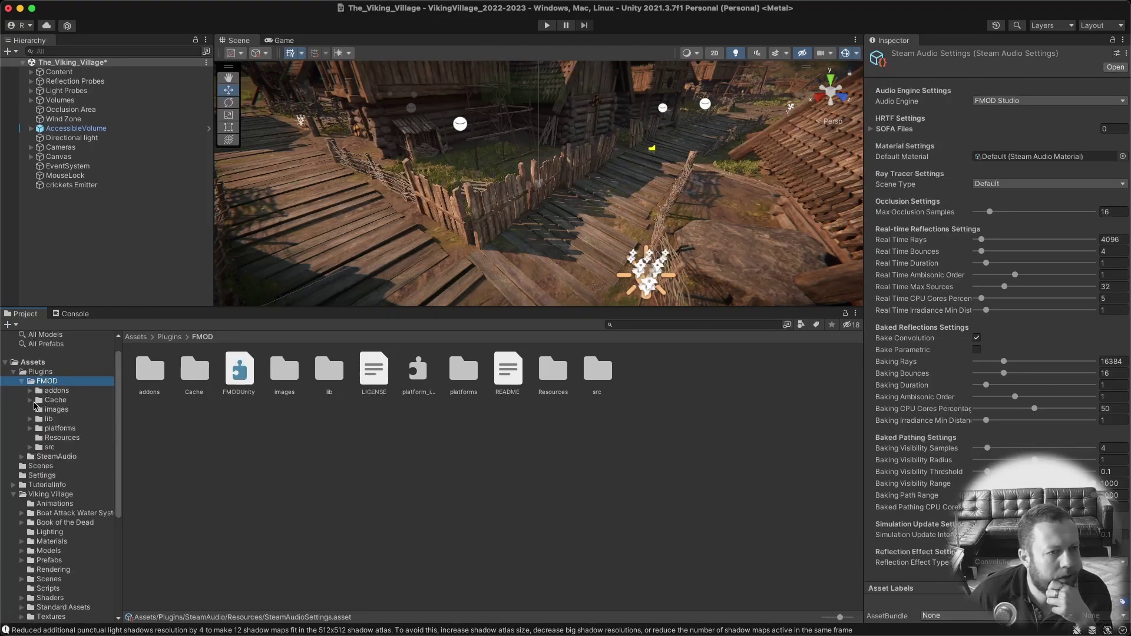
left_click(30, 419)
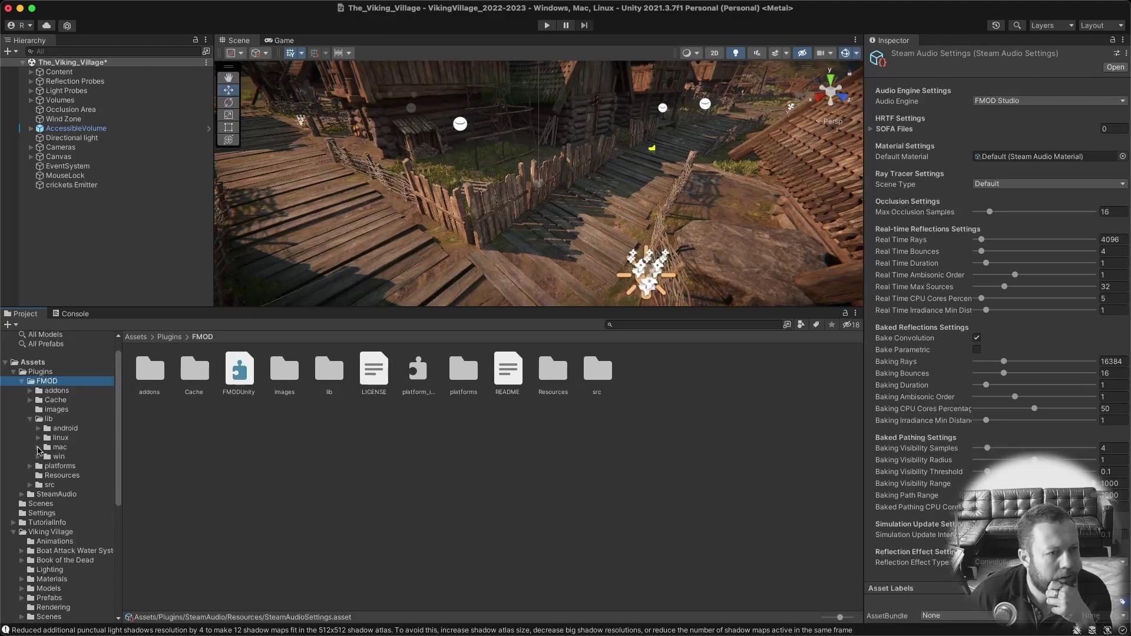
left_click(59, 448)
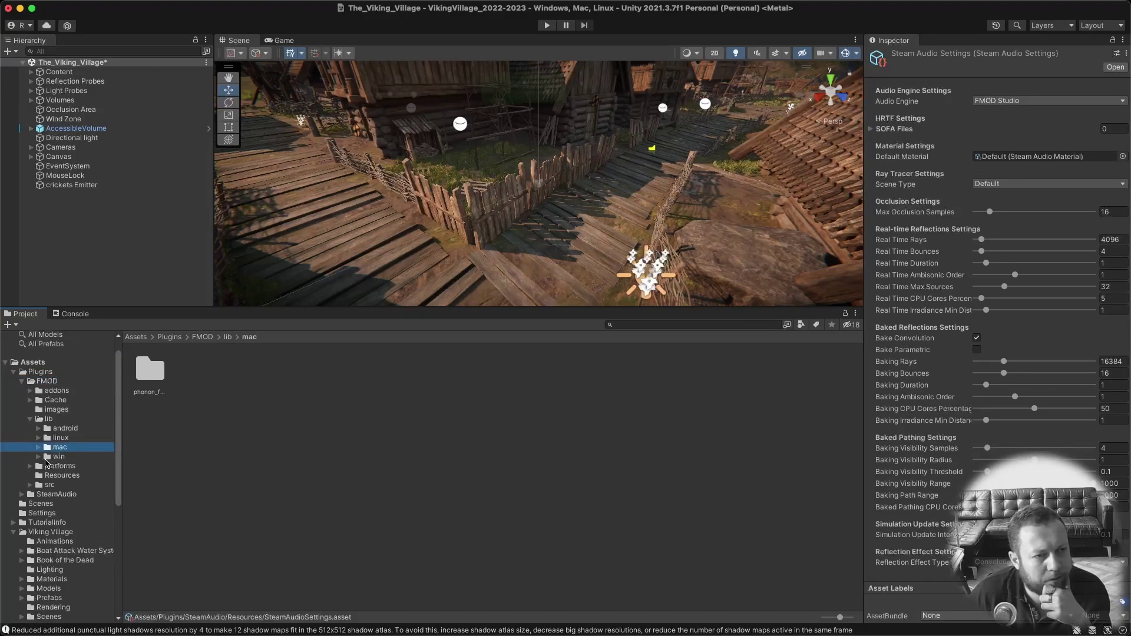
left_click(39, 457)
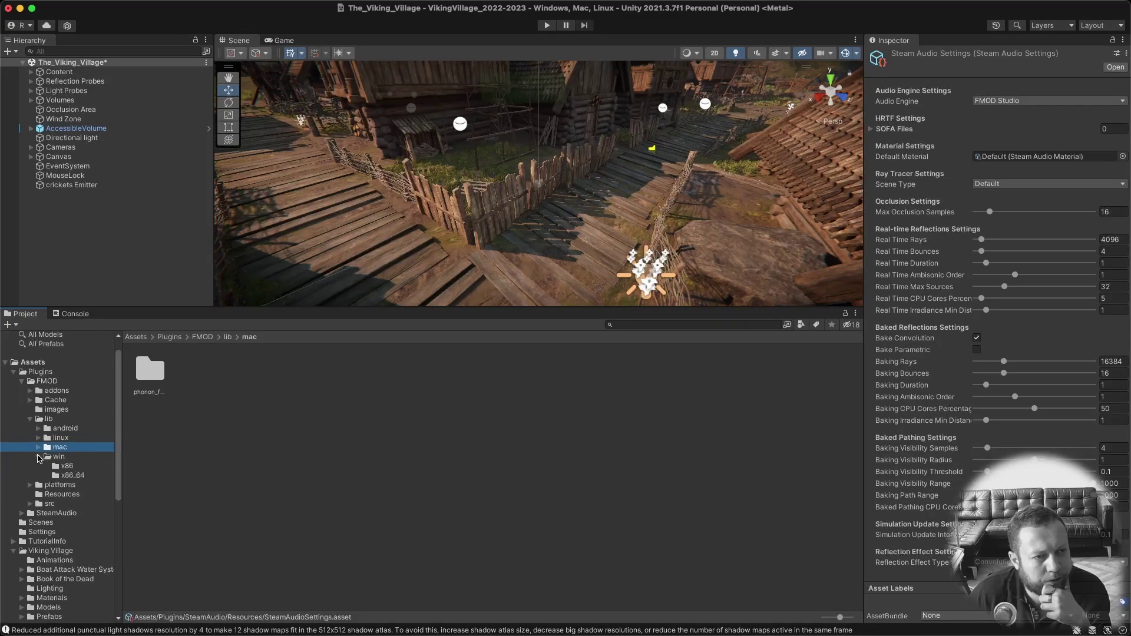
left_click(38, 448)
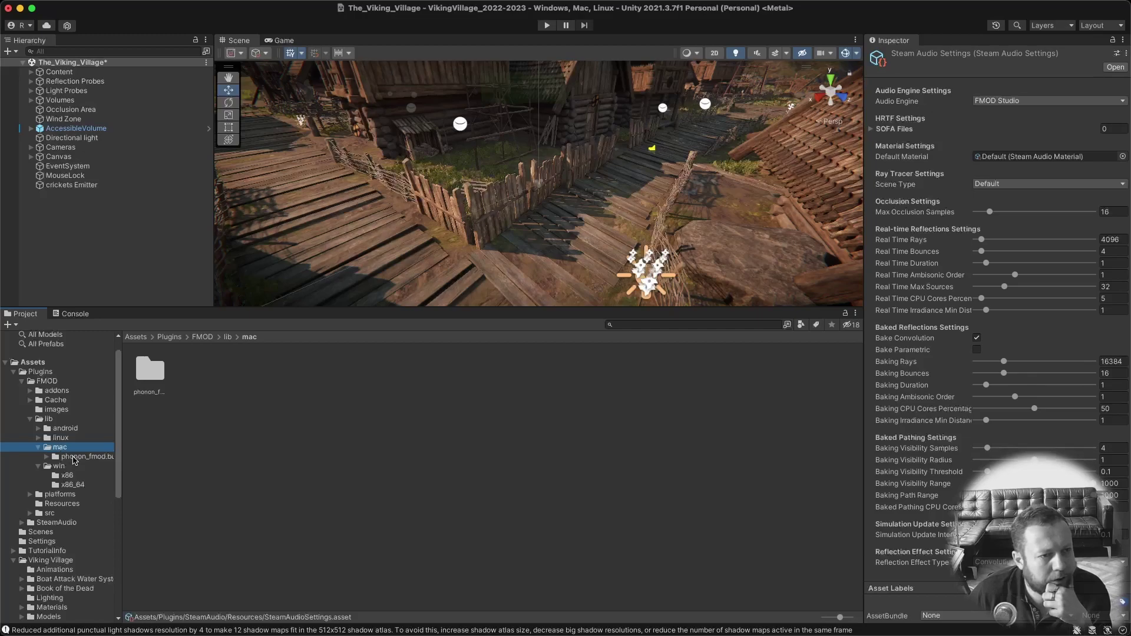
left_click(147, 374)
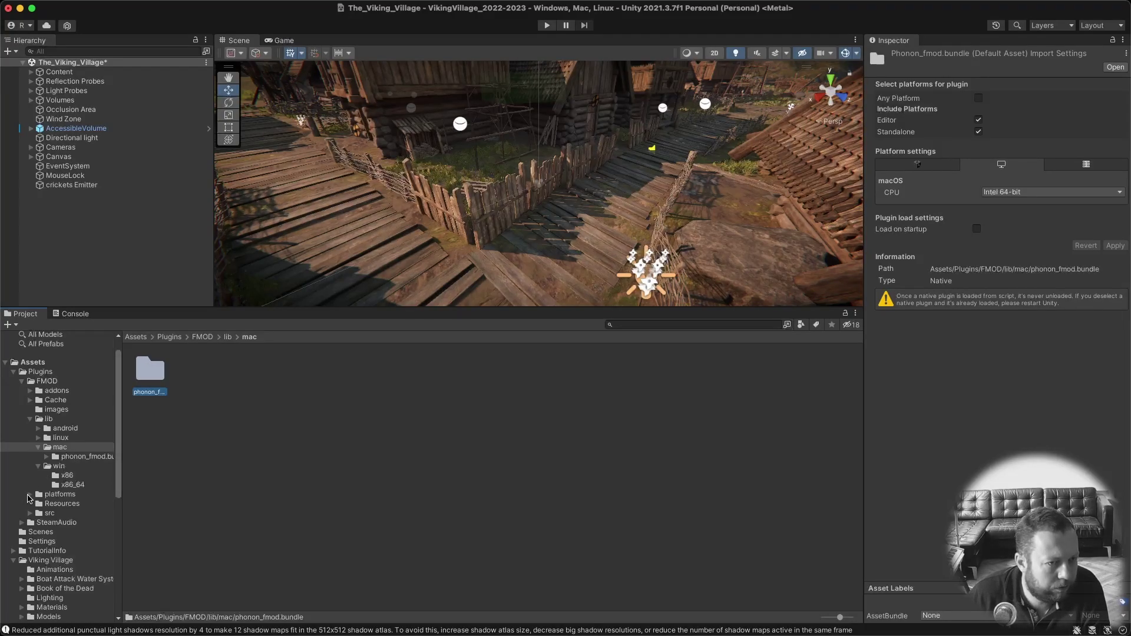
Drag phonon_fmod.bundle into the Plugins/FMOD/platforms/mac/lib folder.
left_click(30, 494)
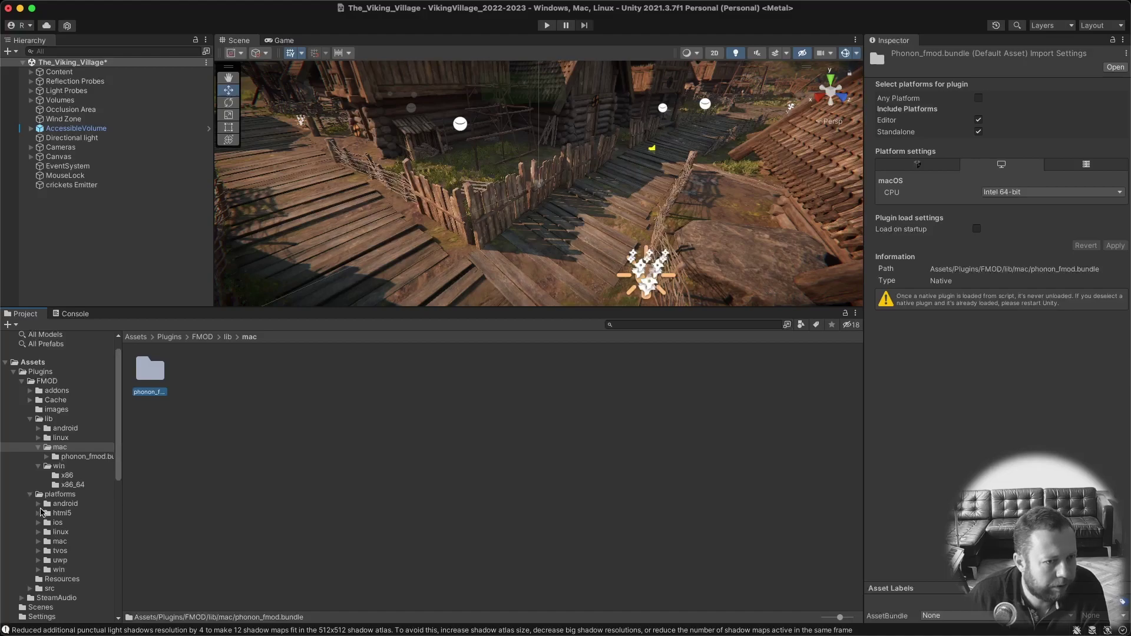
left_click(39, 542)
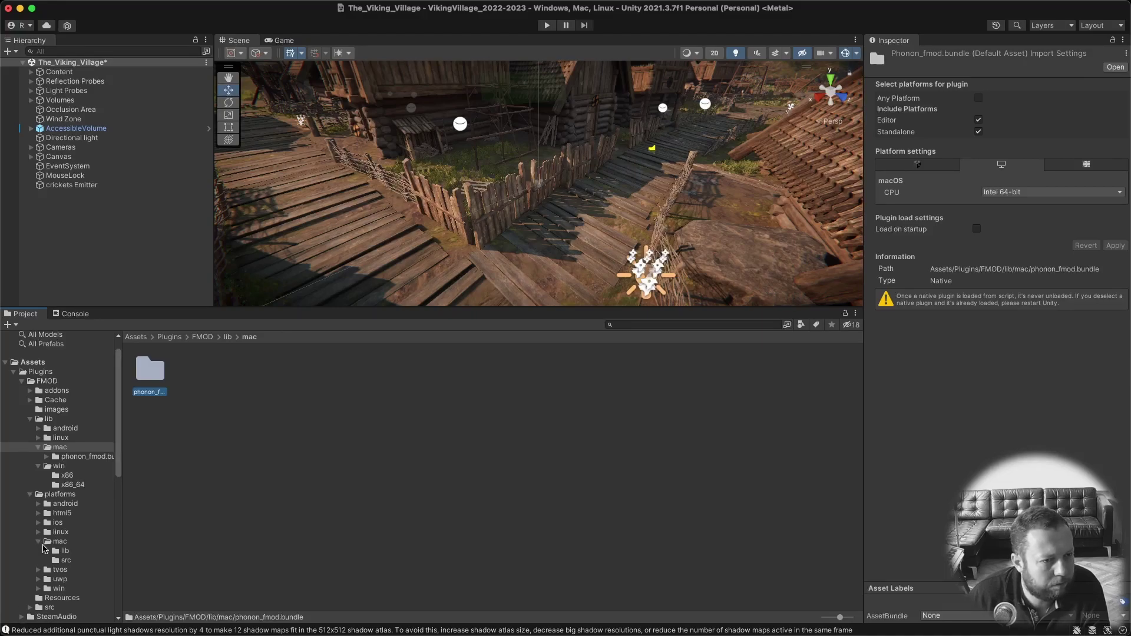
left_click(47, 551)
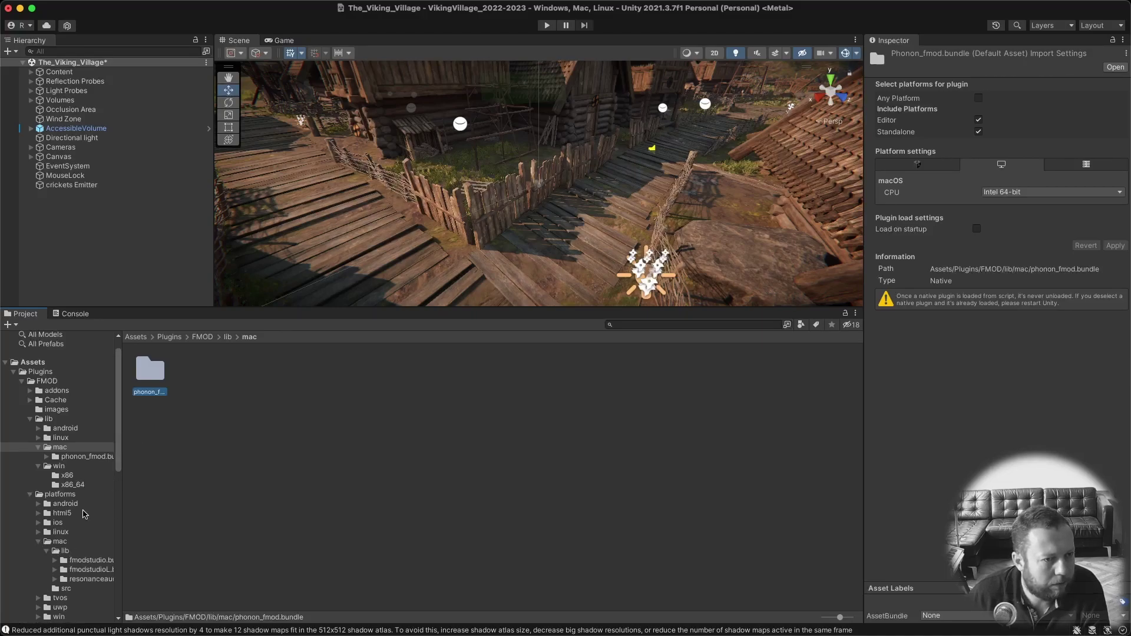
left_click_drag(150, 379, 66, 555)
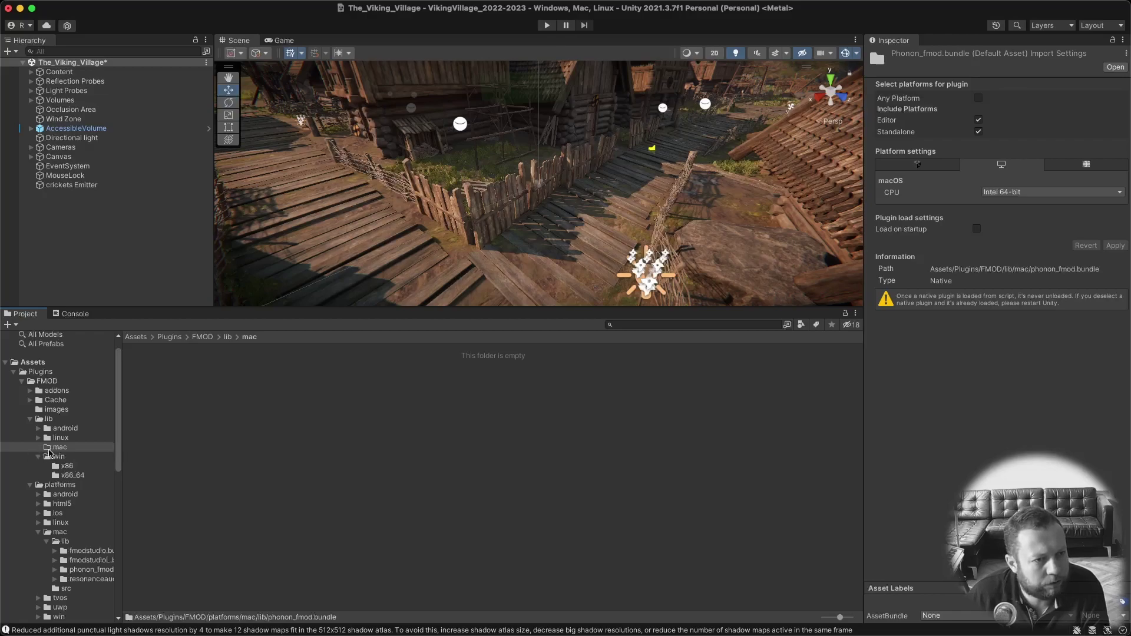
Locate phonon_fmod.dll in lib/win/x86_64 and expand platforms/win/lib/x86_64 as the destination.
left_click(57, 457)
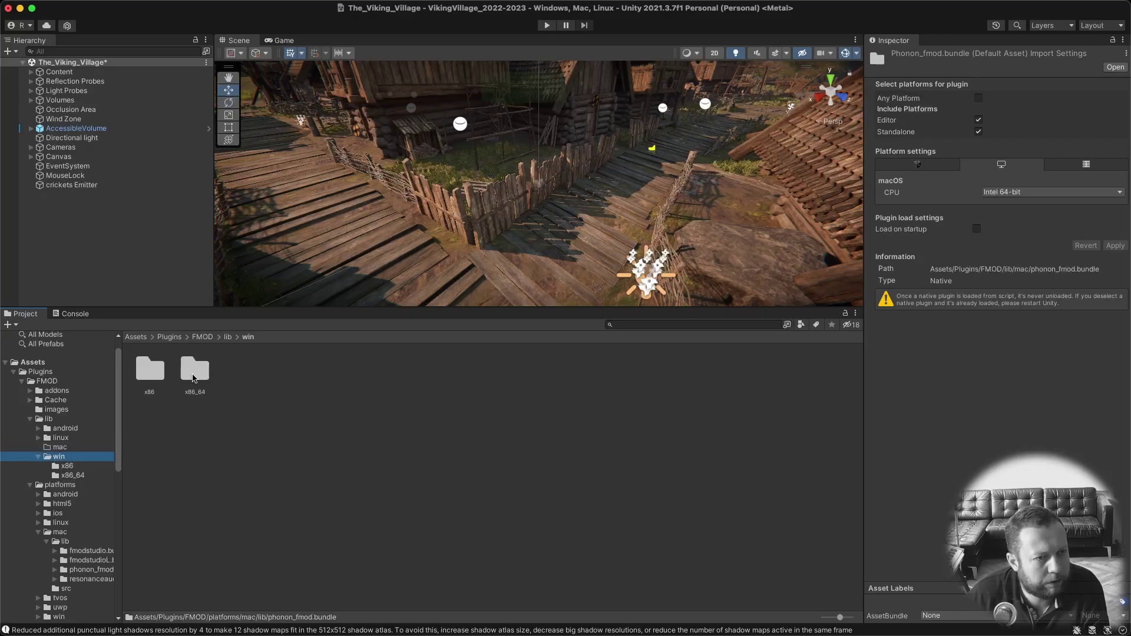
double_click(194, 379)
left_click(150, 371)
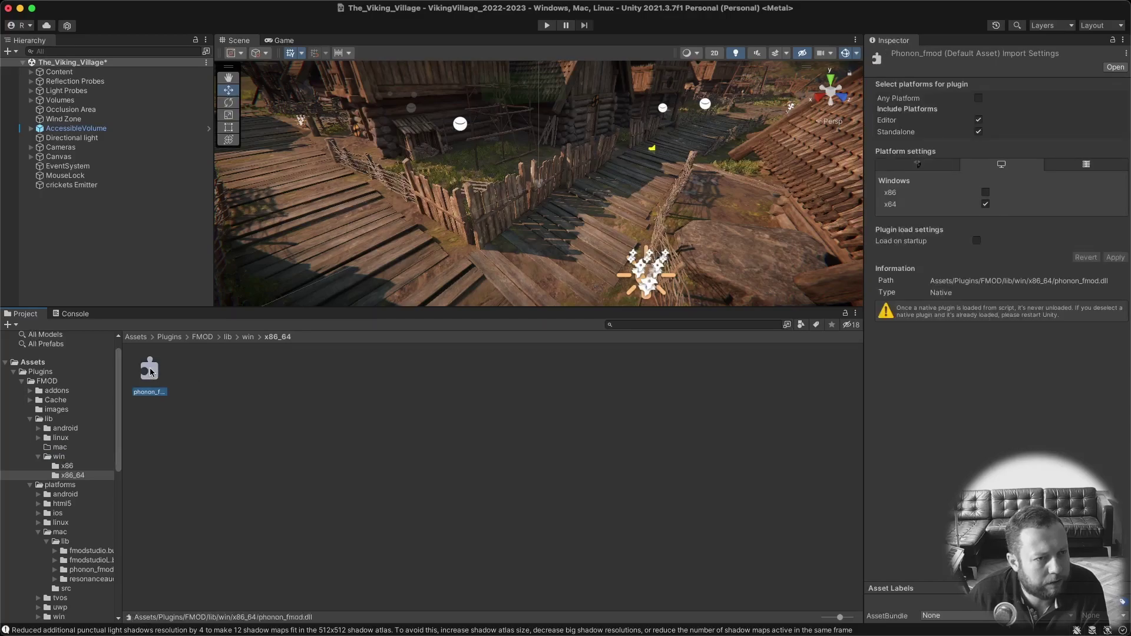
left_click(38, 532)
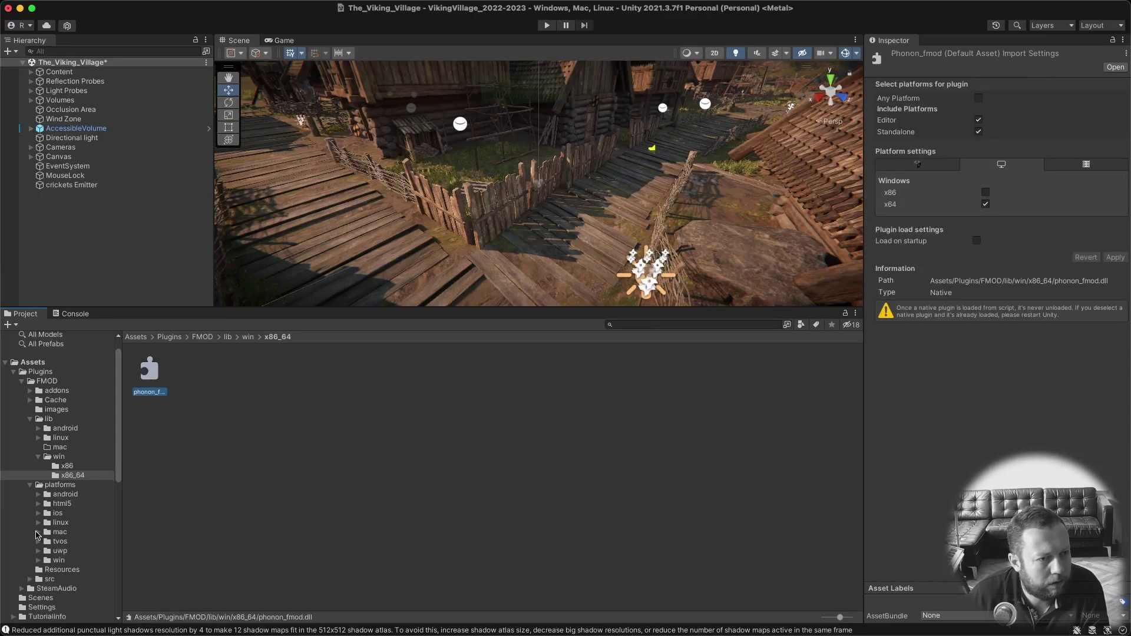
left_click(41, 562)
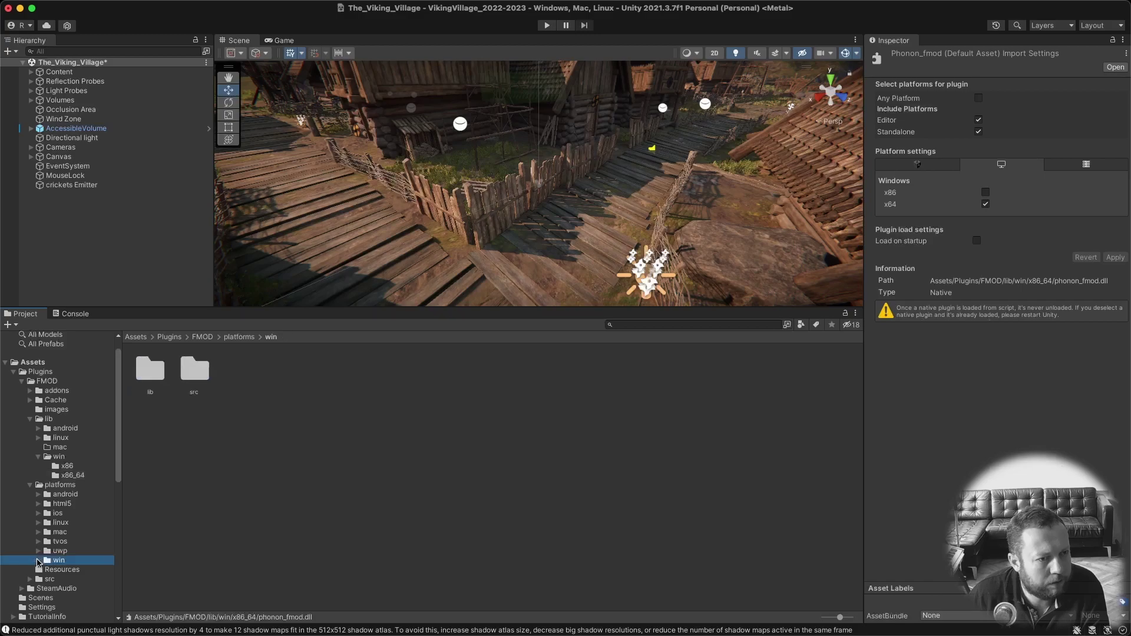
left_click(39, 560)
left_click(47, 571)
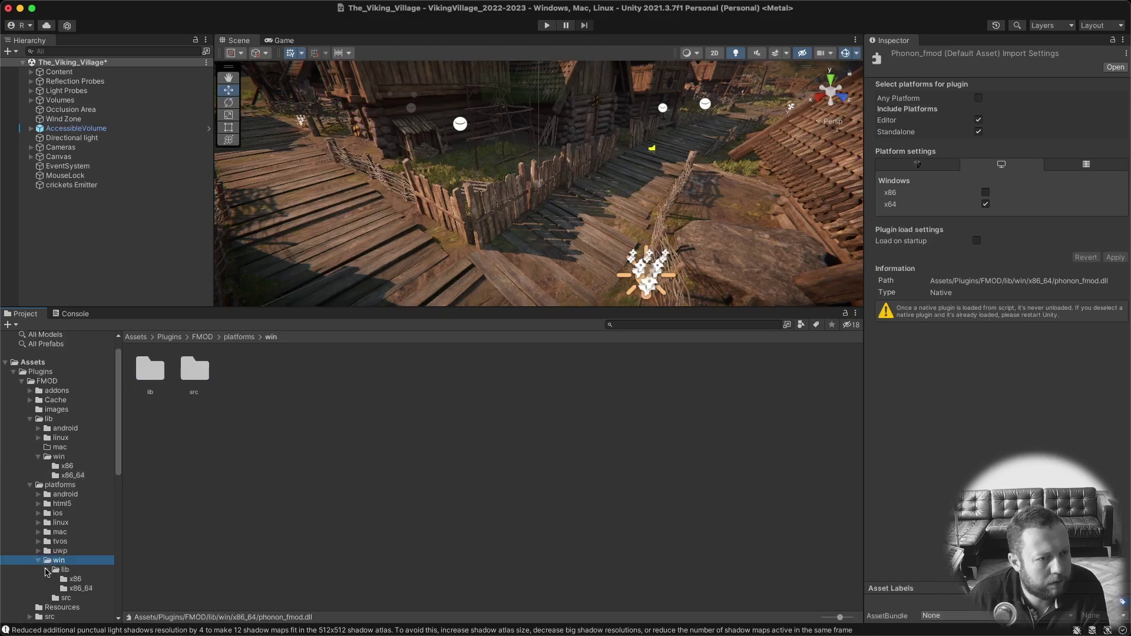
left_click(77, 589)
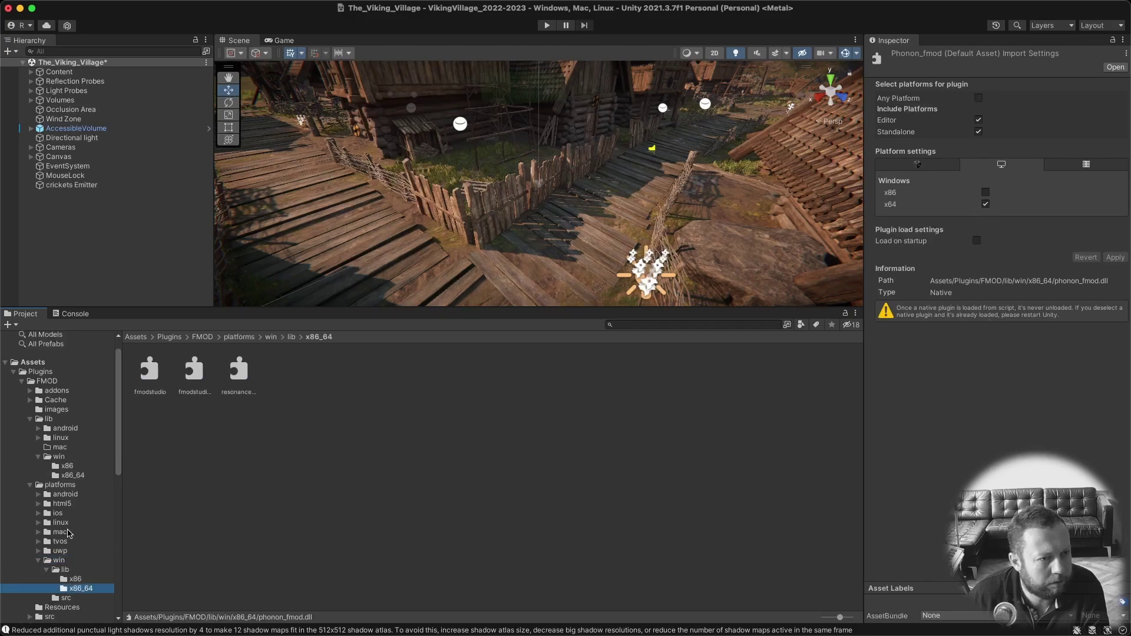
Move phonon_fmod.dll into platforms/win/lib/x86_64, check it, and bring Finder forward.
left_click(70, 476)
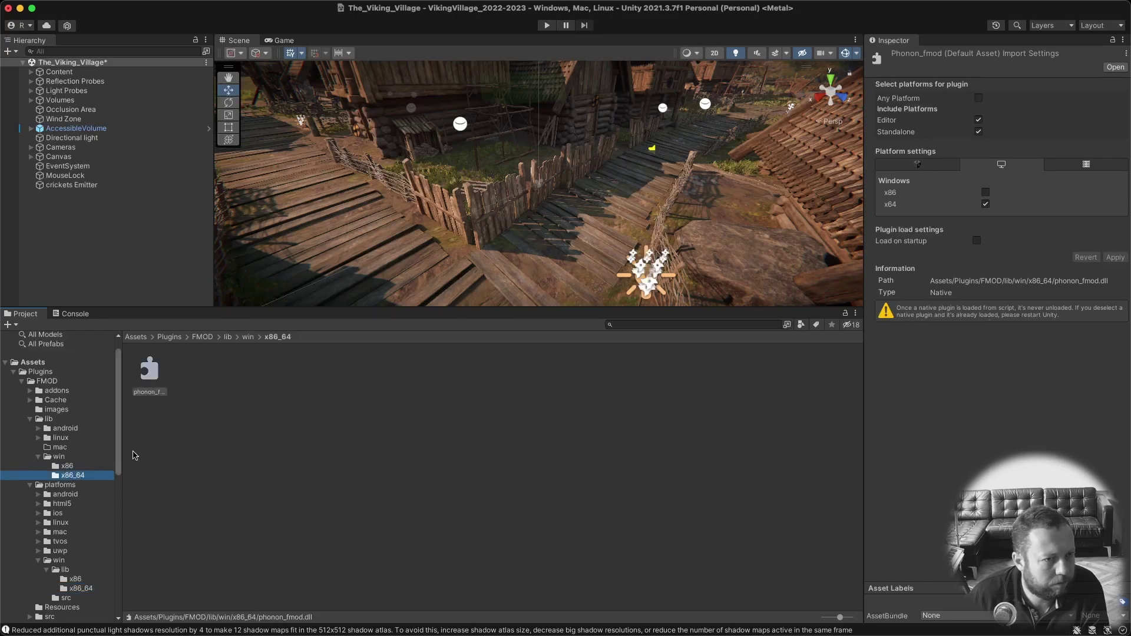
left_click(150, 375)
left_click_drag(136, 530, 93, 592)
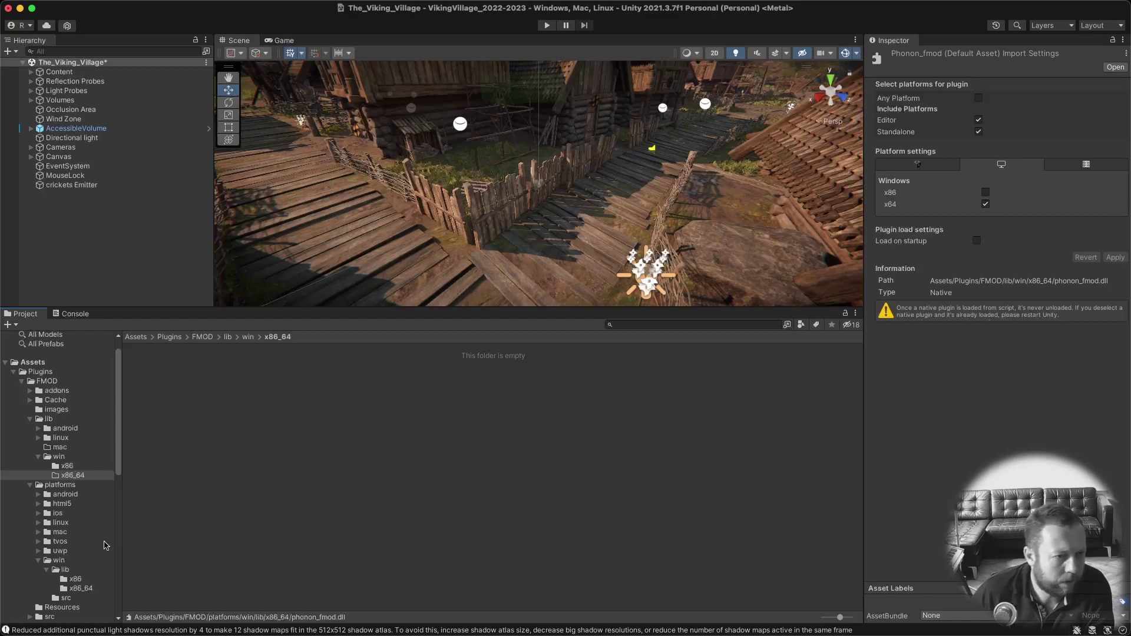
left_click(89, 588)
left_click(199, 449)
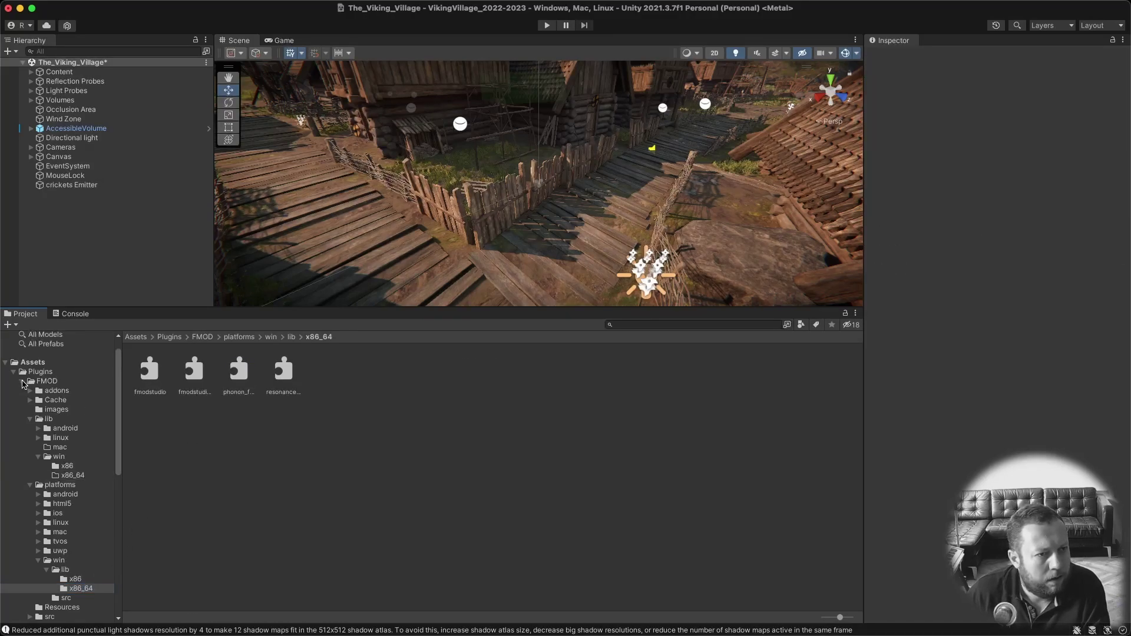
left_click(23, 382)
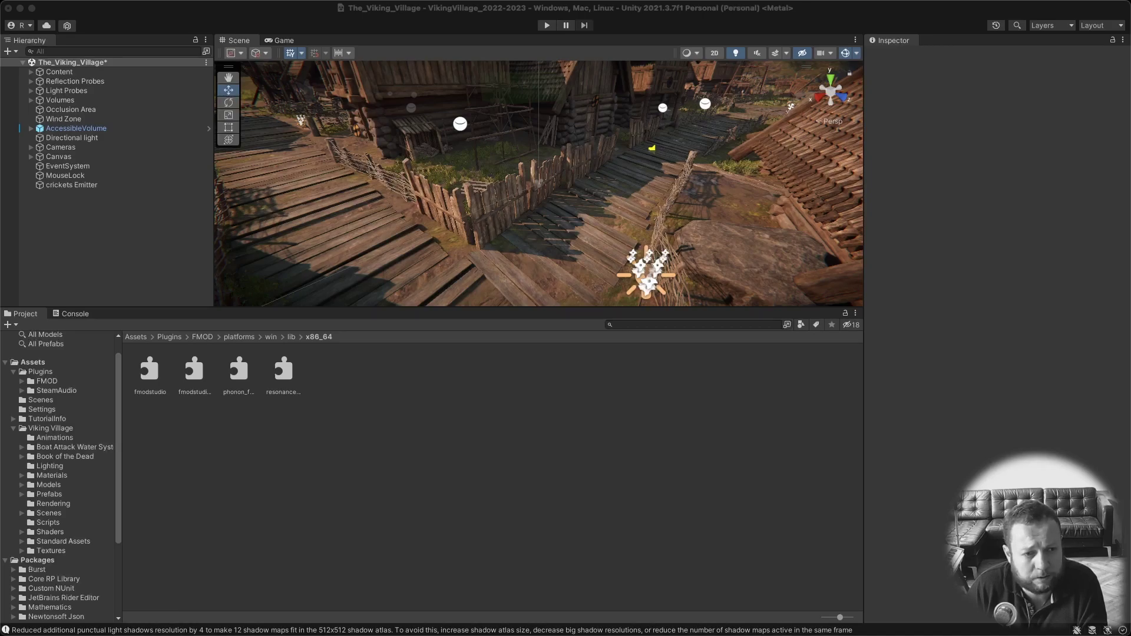
left_click_drag(222, 518, 195, 1)
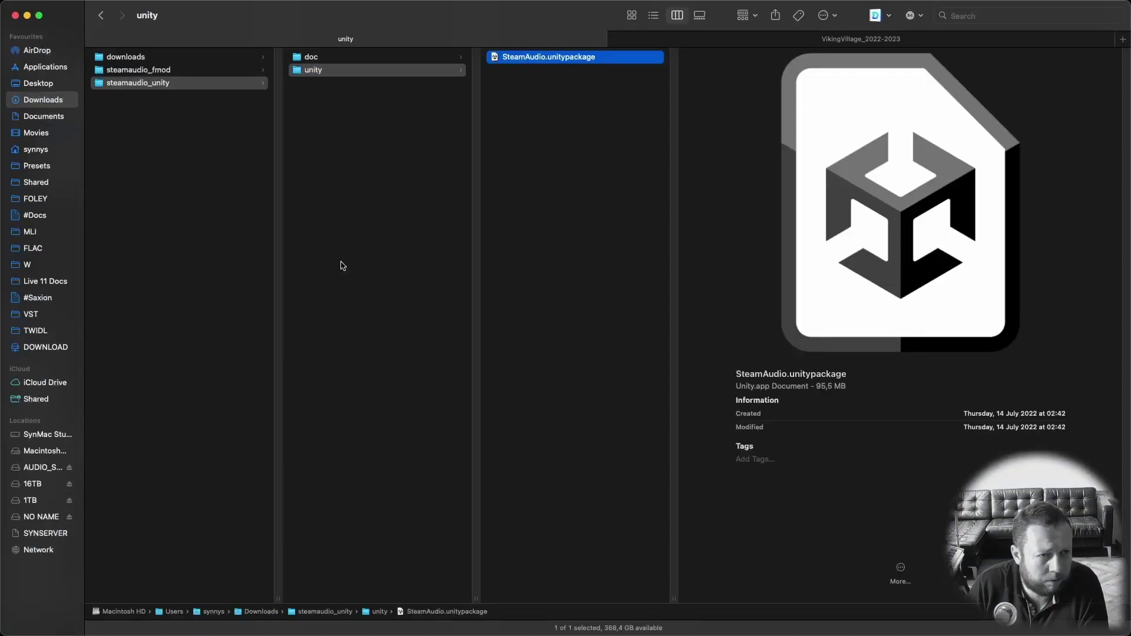
Create a new folder named Plugins inside the Viking_fmod project folder.
left_click(772, 42)
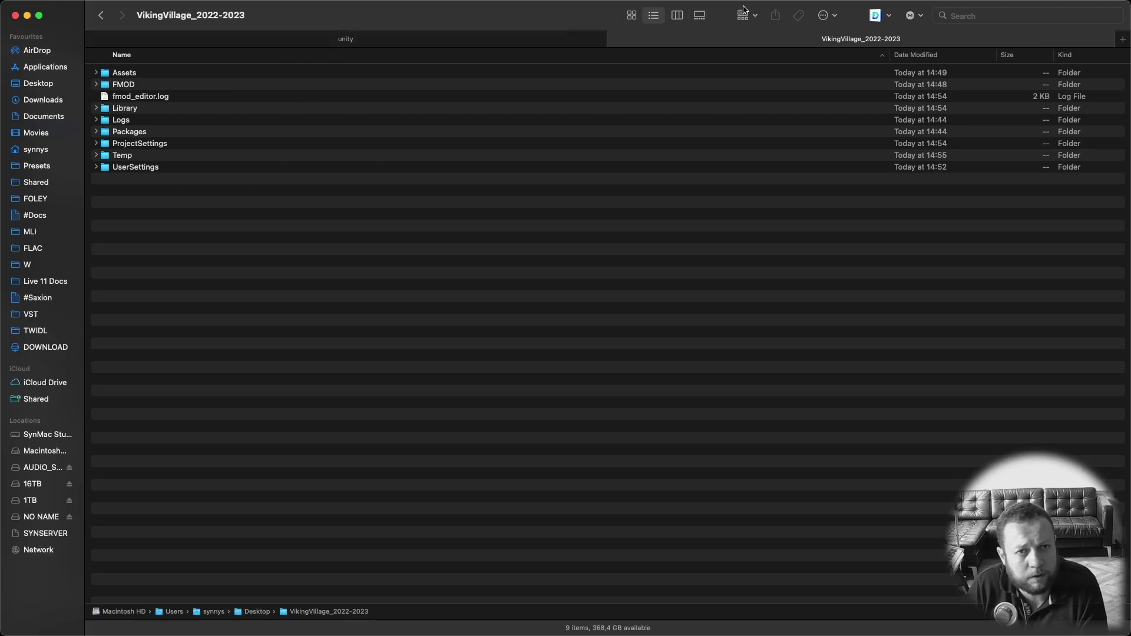
double_click(125, 86)
double_click(132, 75)
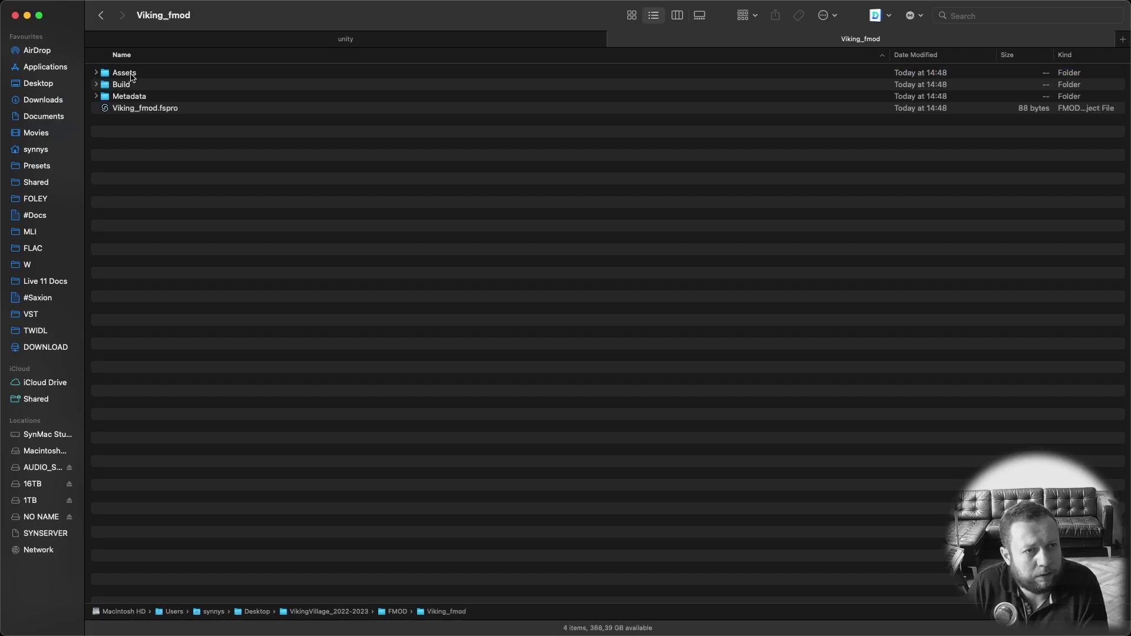
right_click(137, 159)
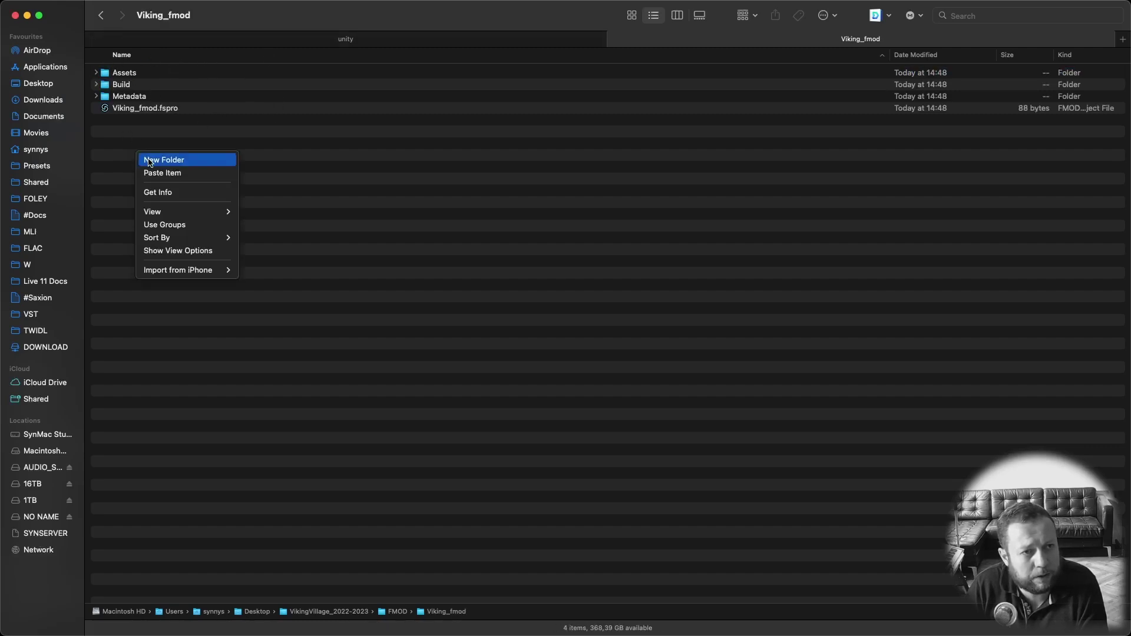
left_click(148, 157)
type("Pl")
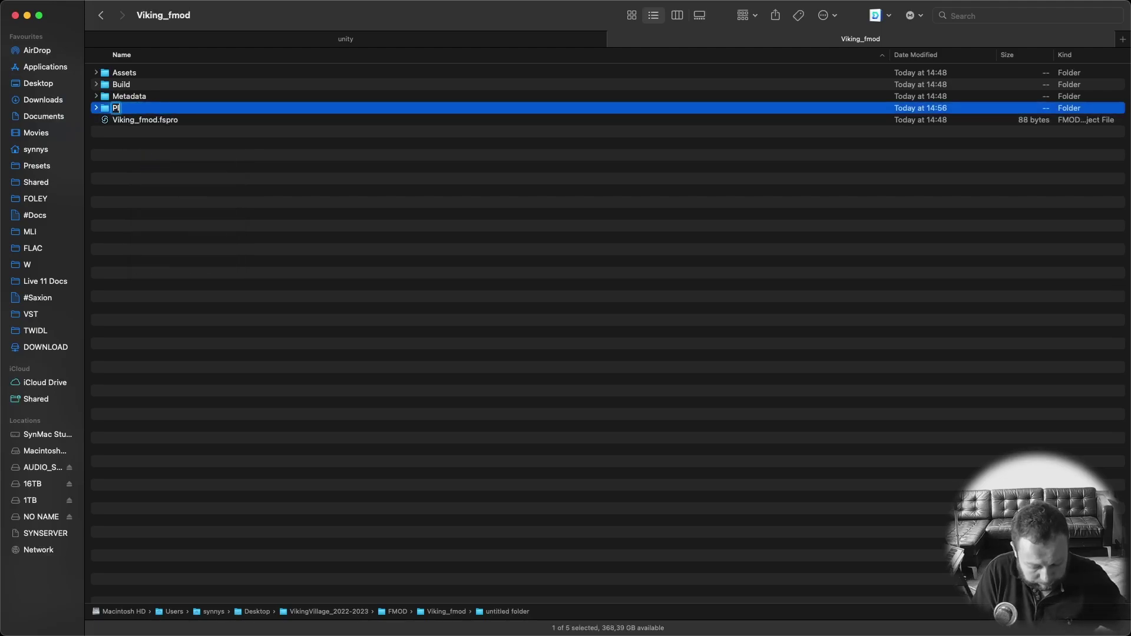
type("ugins")
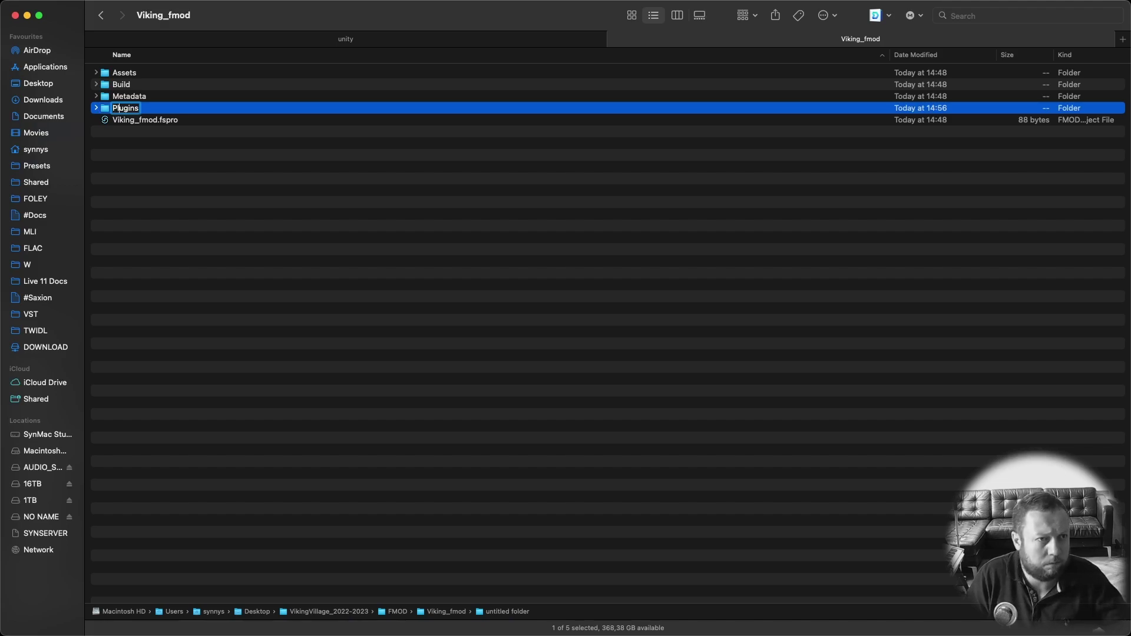
key("Return")
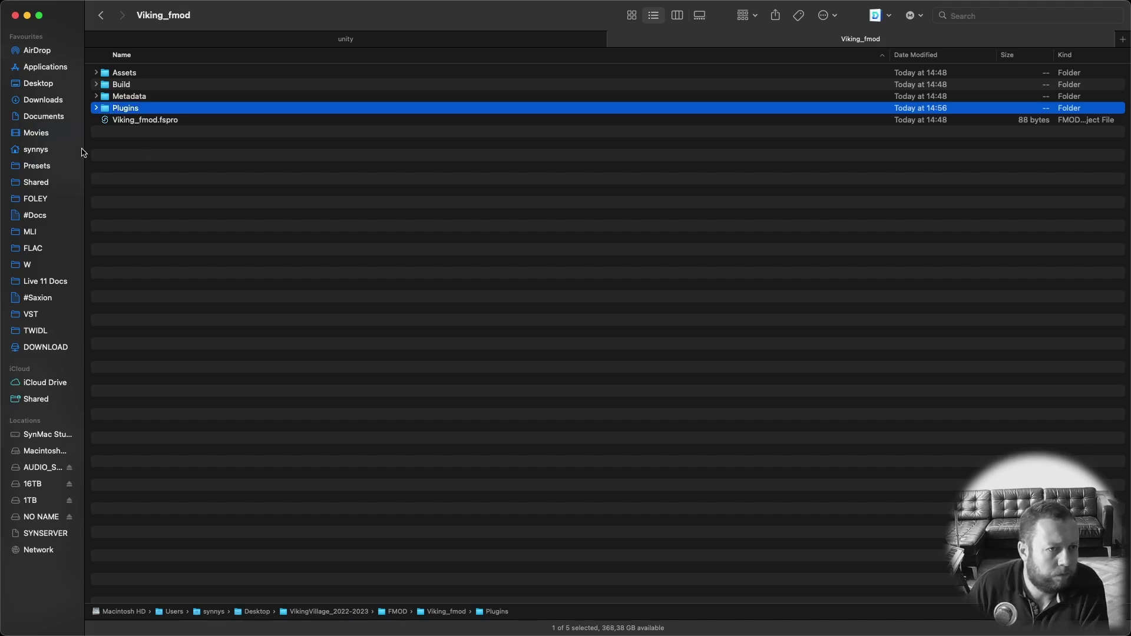
double_click(118, 109)
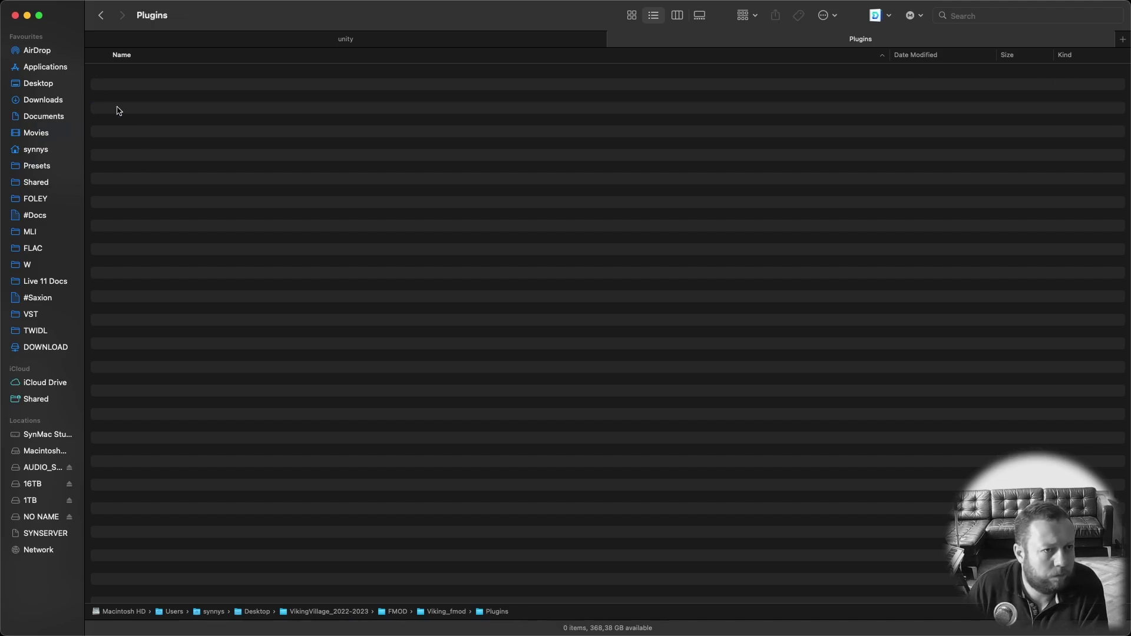
Move phonon_fmod.plugin.js from steamaudio_fmod/src into the Plugins folder.
left_click(351, 40)
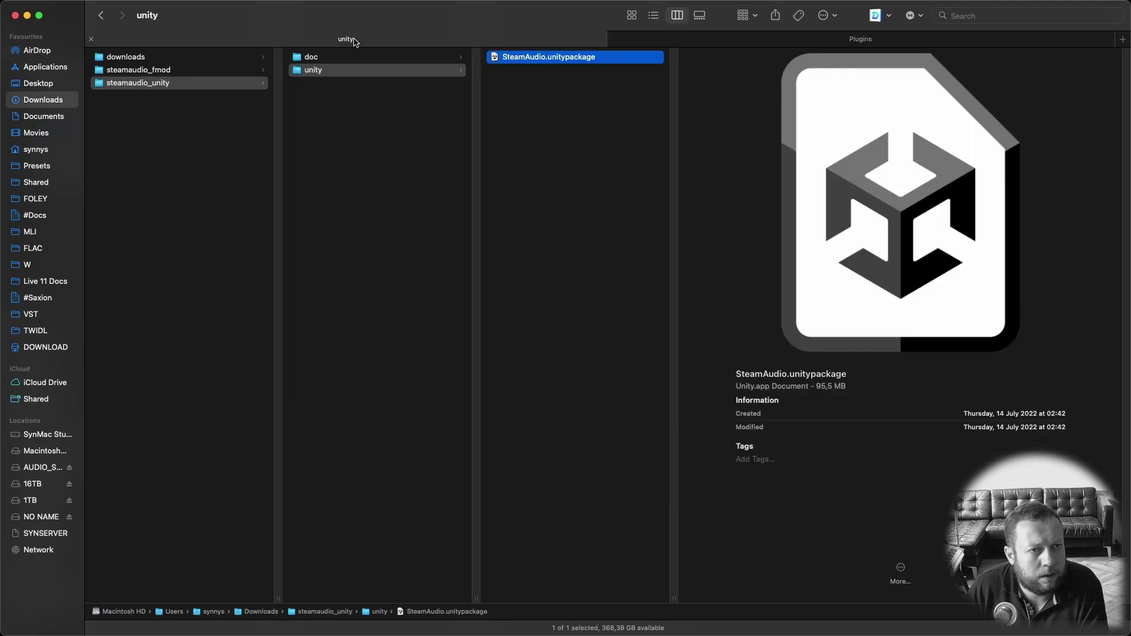
left_click(172, 75)
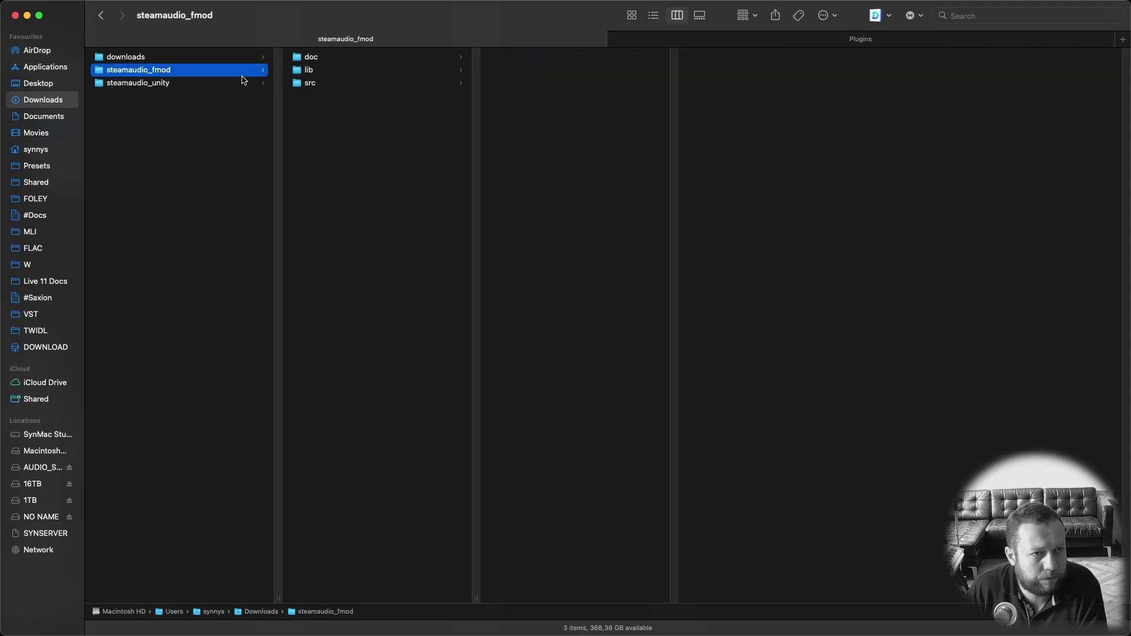
left_click(312, 84)
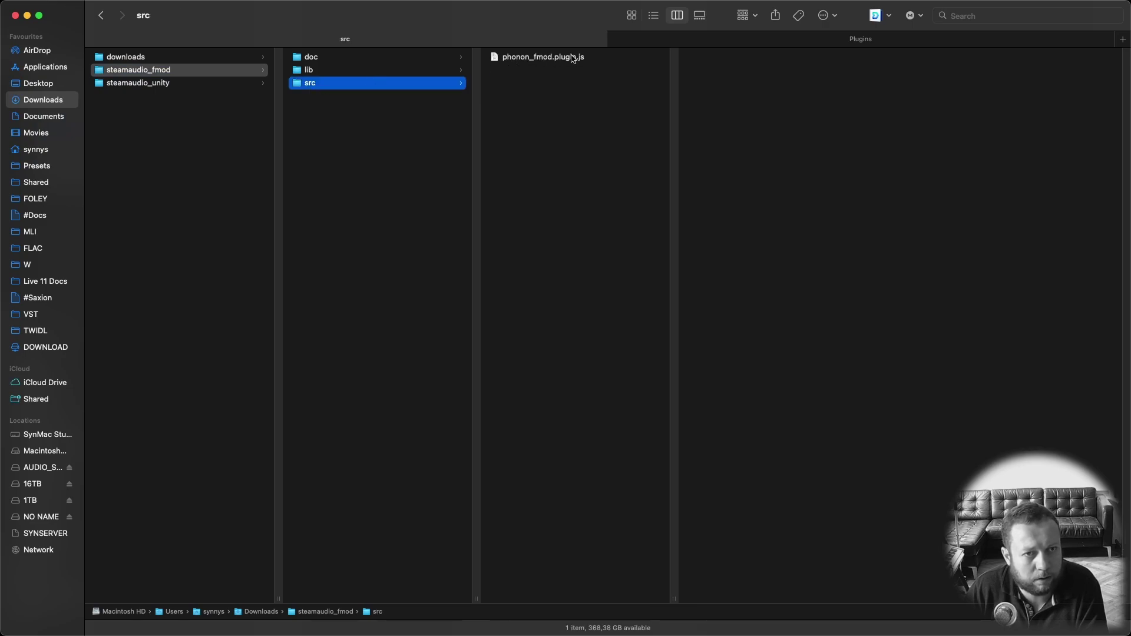
left_click_drag(576, 56, 414, 131)
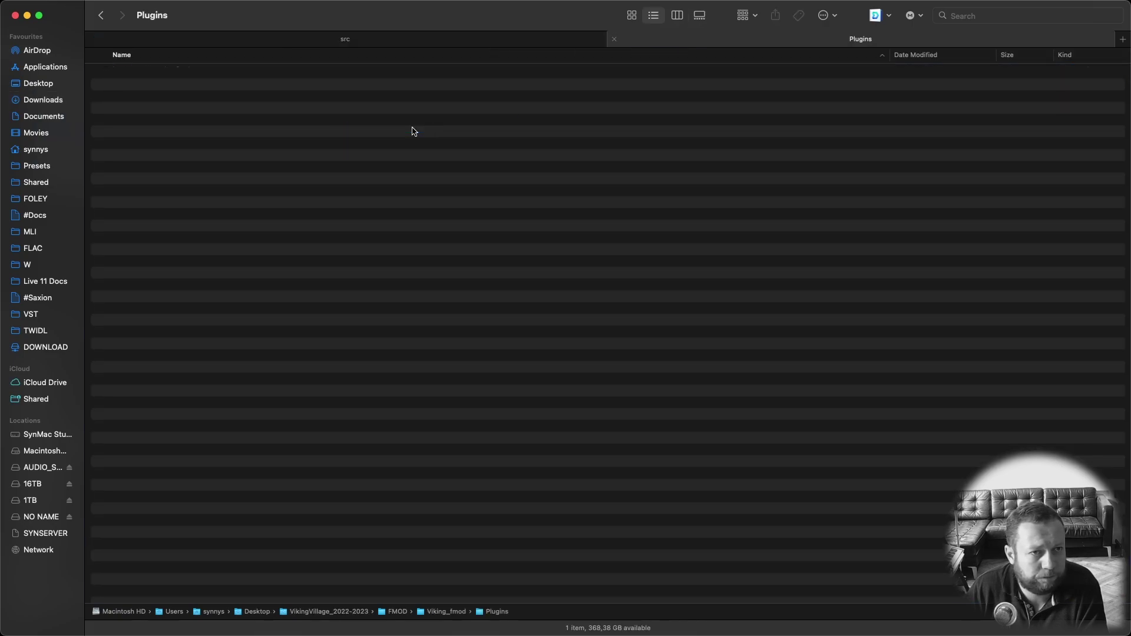
Move libphonon_fmod.dylib and phonon.bundle from steamaudio_fmod/lib/osx into Plugins.
left_click(382, 47)
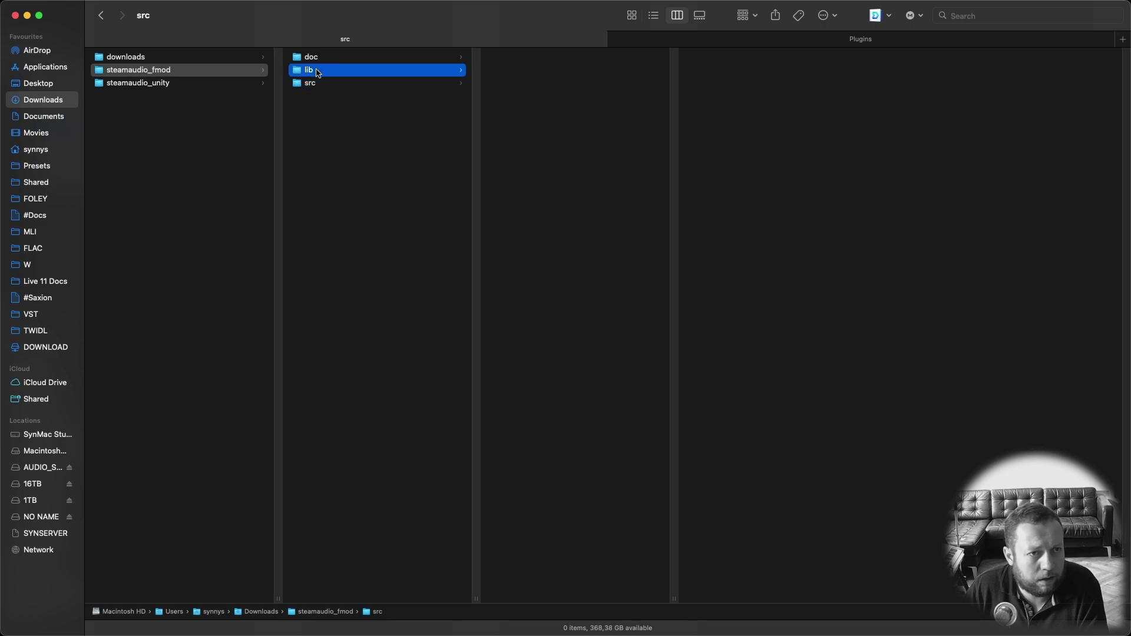
left_click(312, 70)
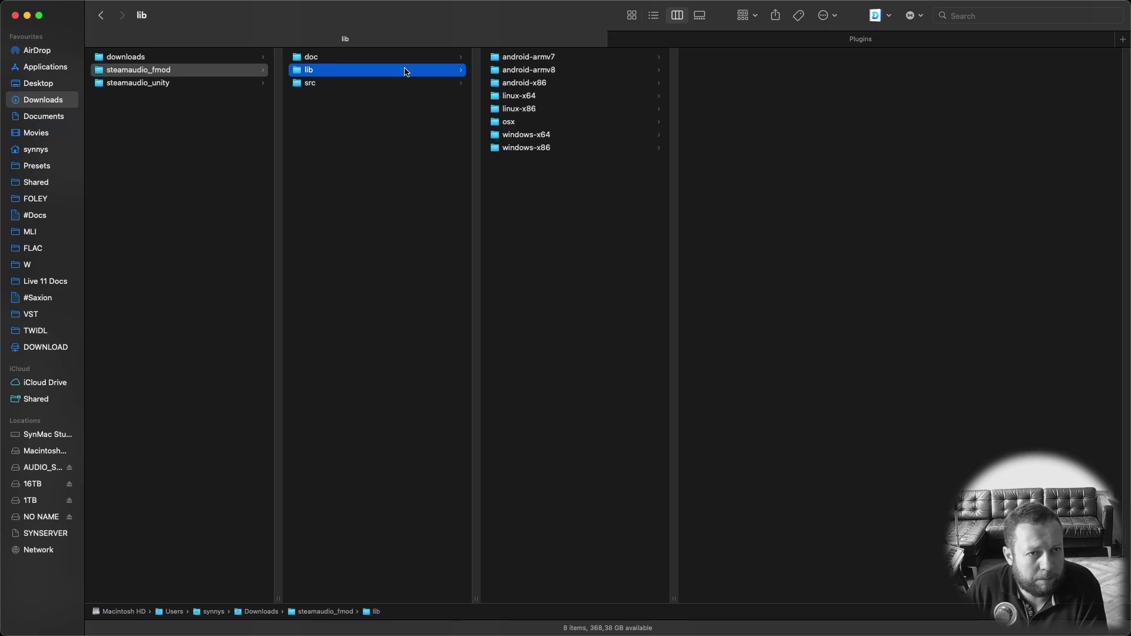
left_click(521, 123)
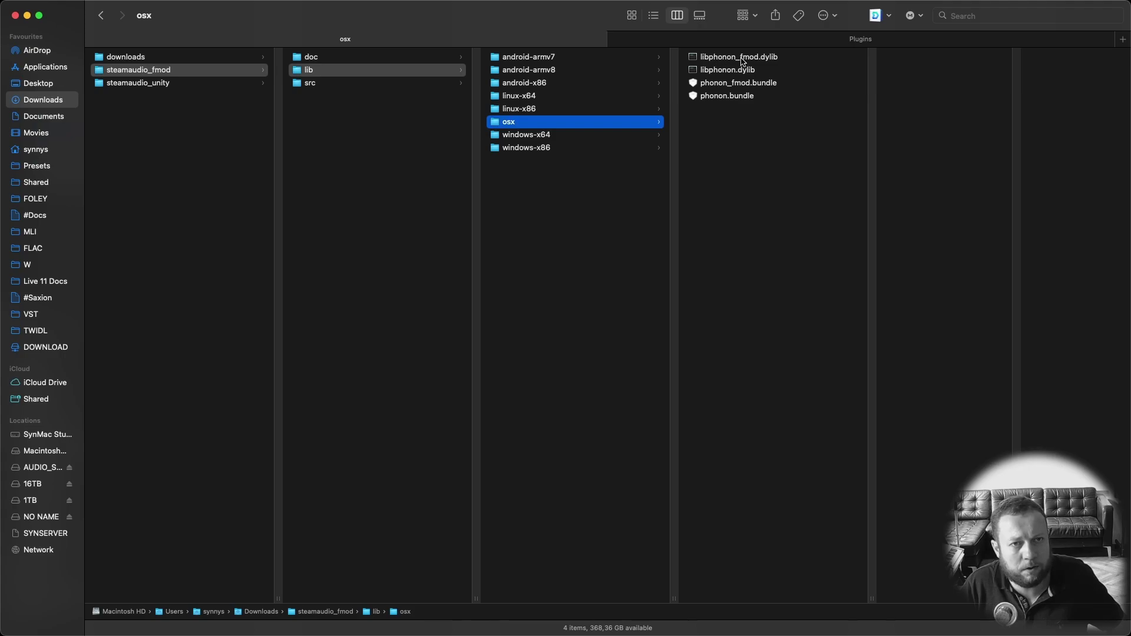
left_click(763, 59)
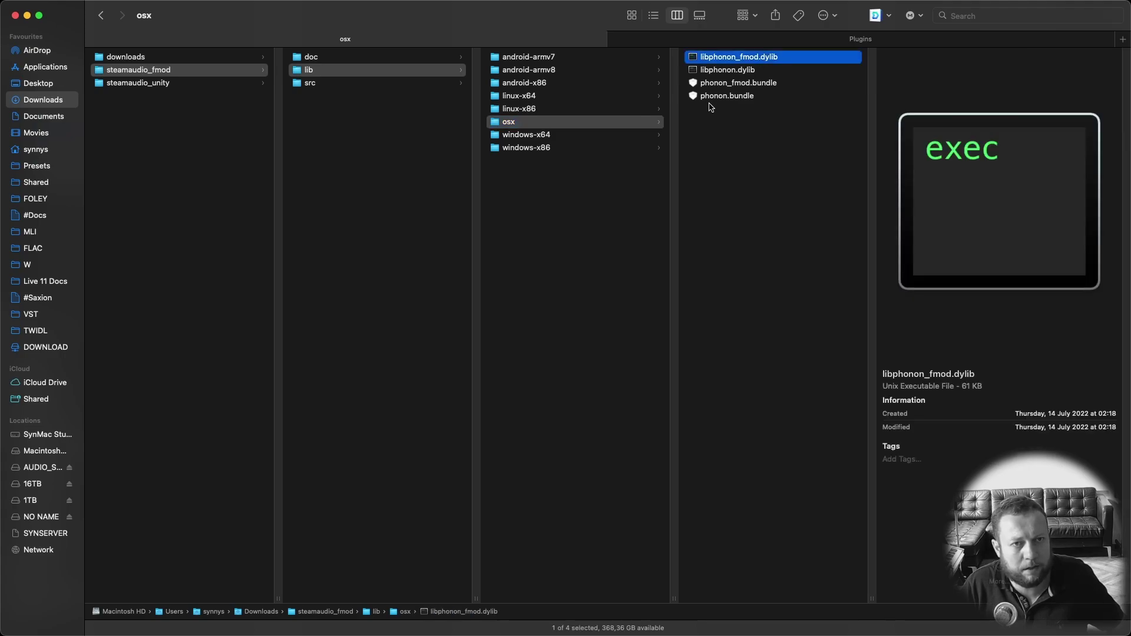
left_click(726, 96, "super")
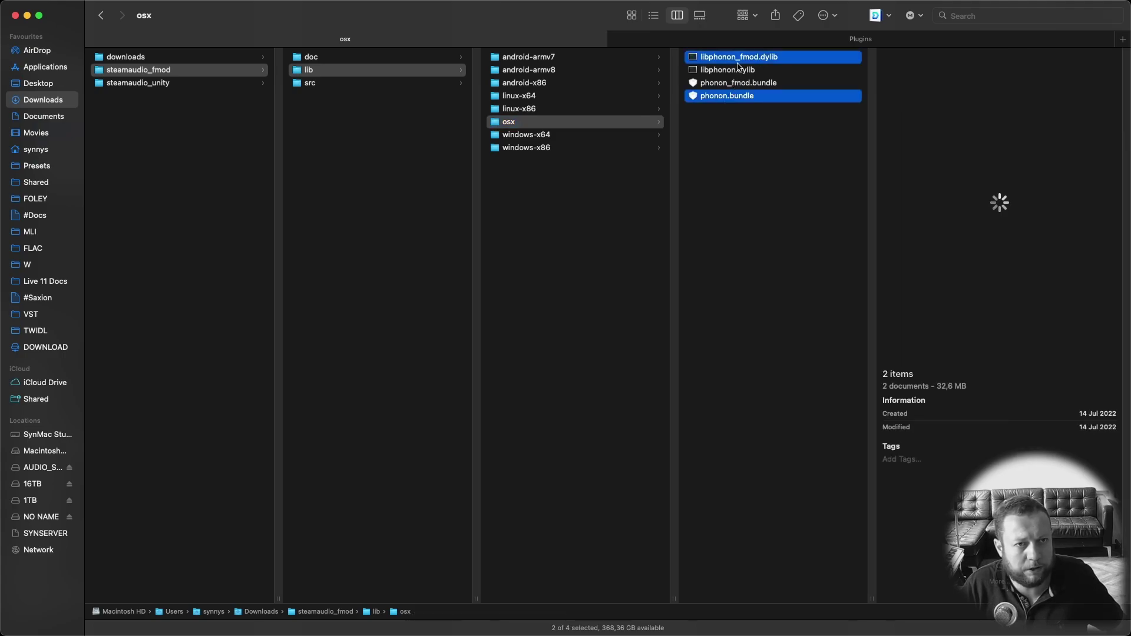
left_click_drag(738, 63, 198, 171)
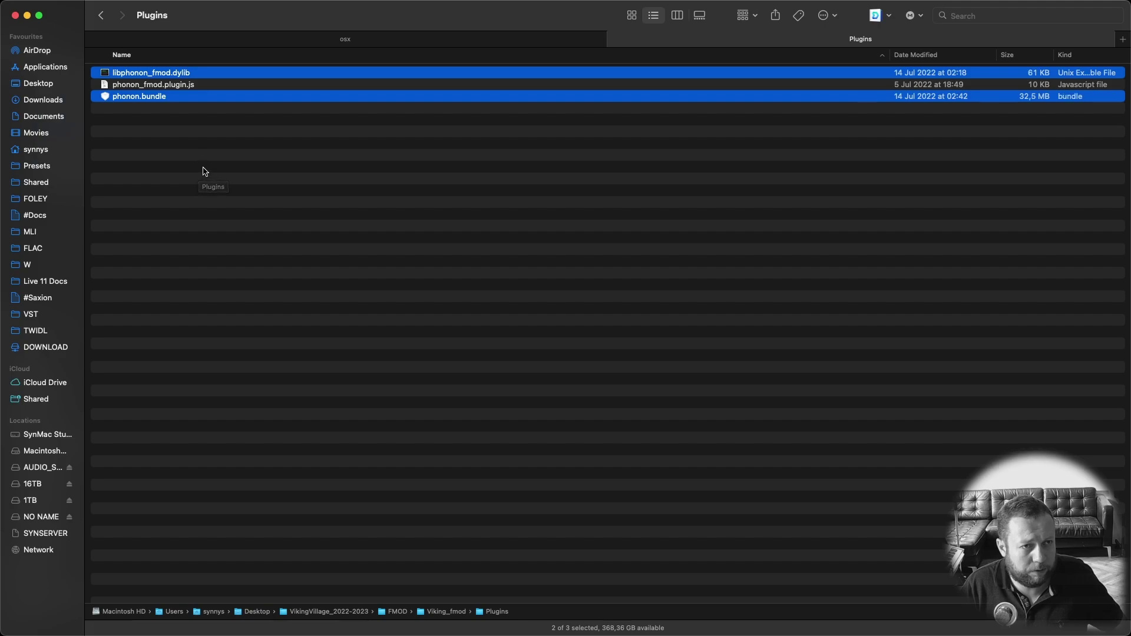
Select phonon_fmod.dll and phonon.dll in lib/windows-x64, then lower Finder to reveal Unity.
left_click(454, 41)
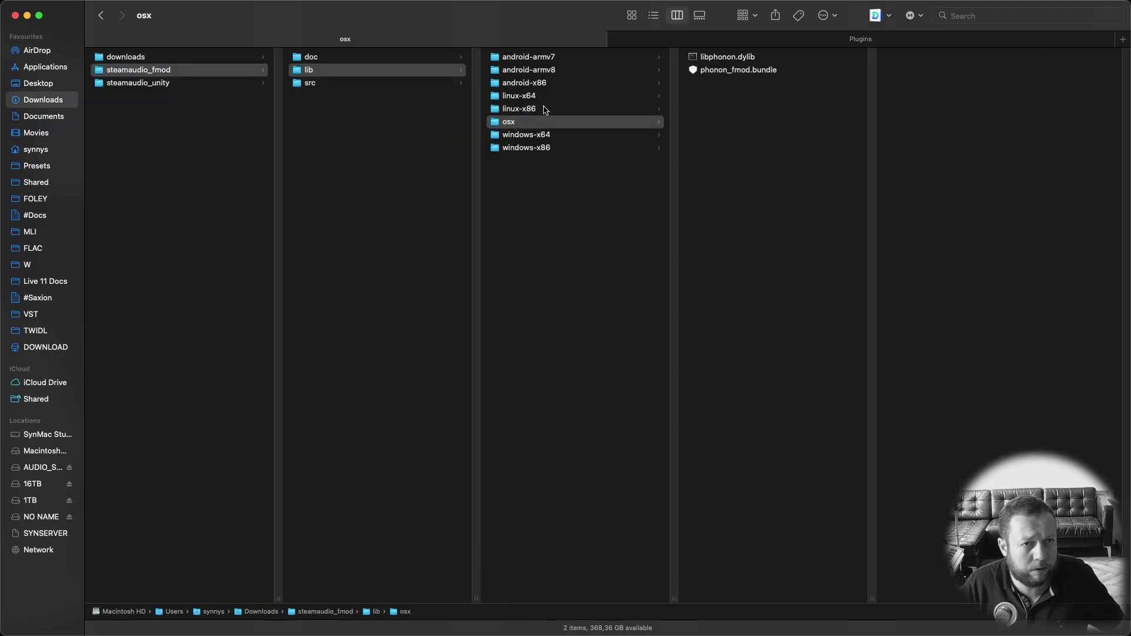
left_click(521, 137)
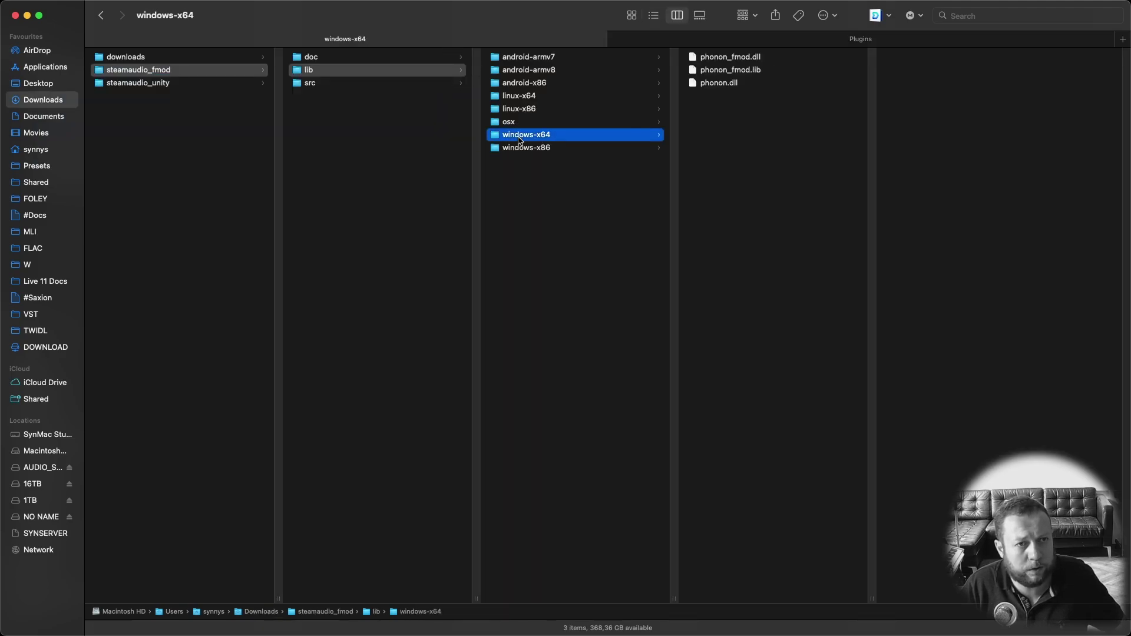
left_click(718, 59)
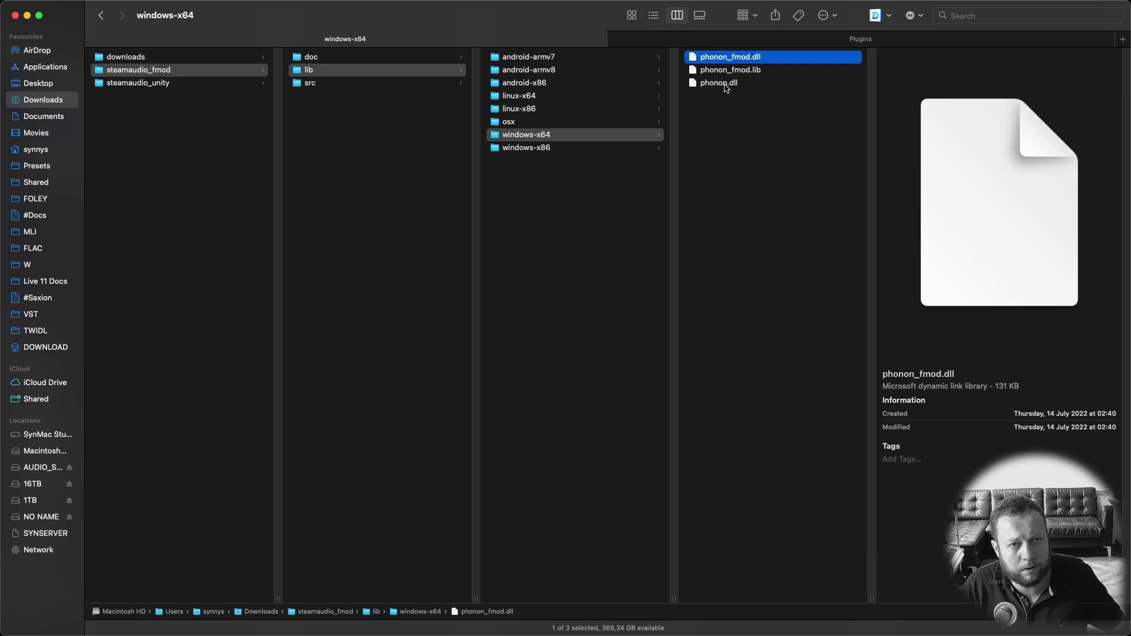
left_click(731, 86, "super")
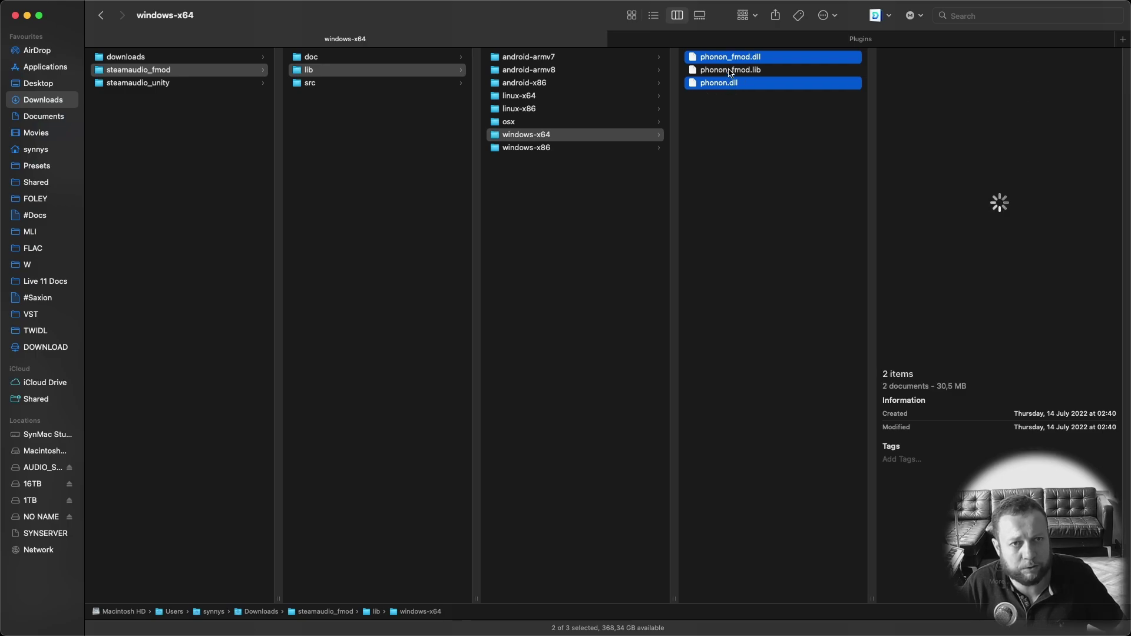
left_click_drag(734, 59, 749, 189)
left_click(624, 229)
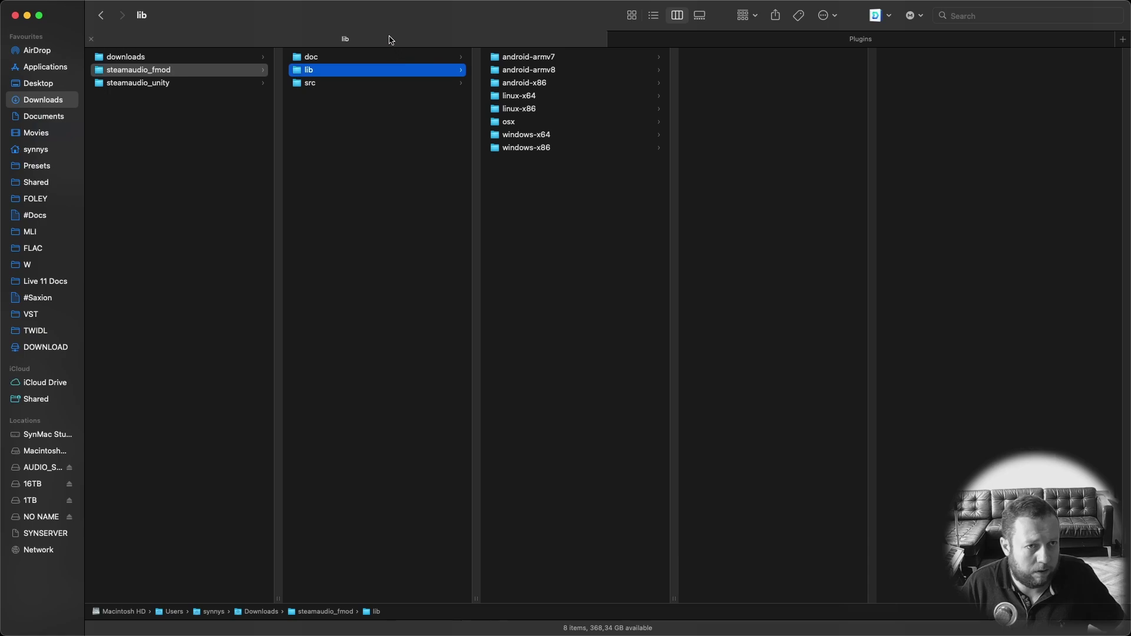
left_click_drag(415, 15, 461, 496)
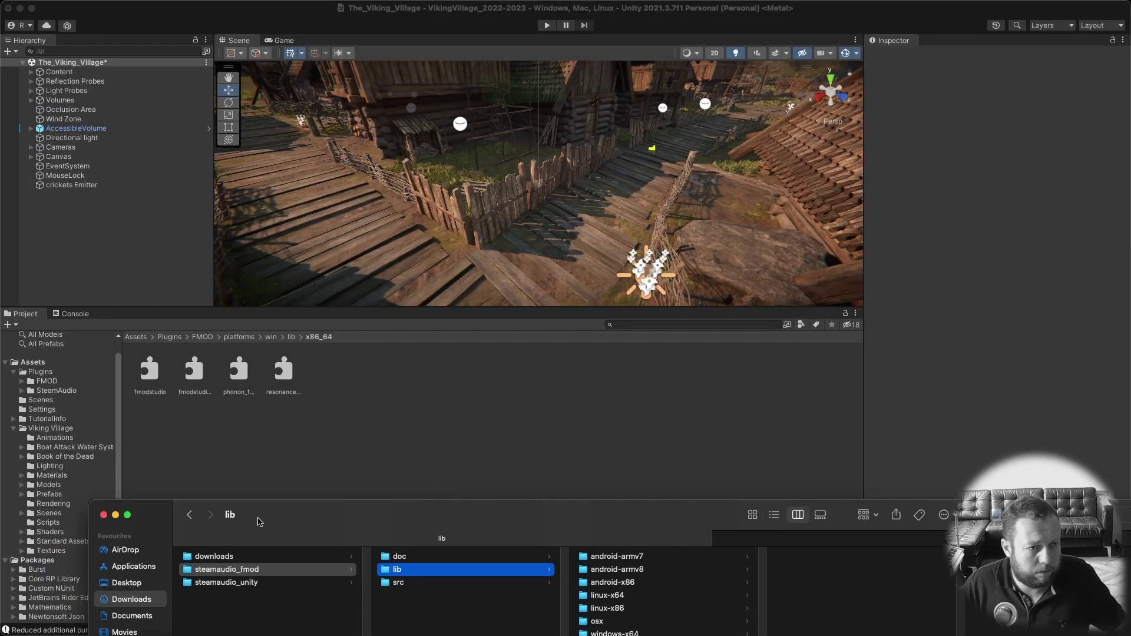
Close Finder, launch FMOD Studio from Spotlight, and dismiss its welcome window.
left_click(103, 515)
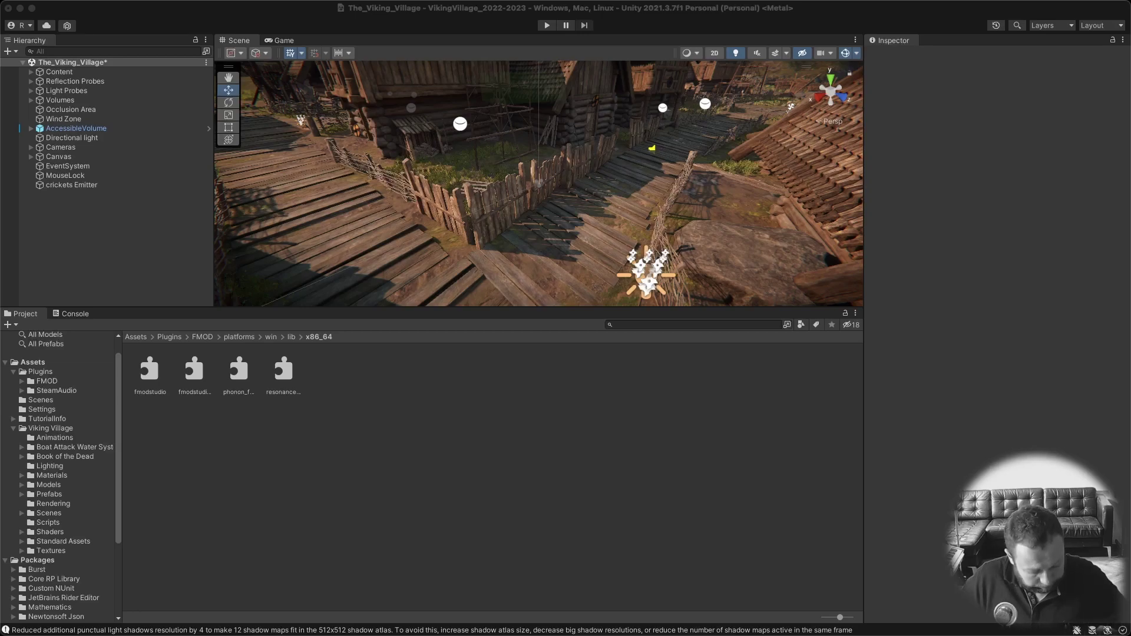
key("super+space")
type("ofmod")
key("BackSpace")
key("BackSpace")
key("BackSpace")
key("BackSpace")
key("BackSpace")
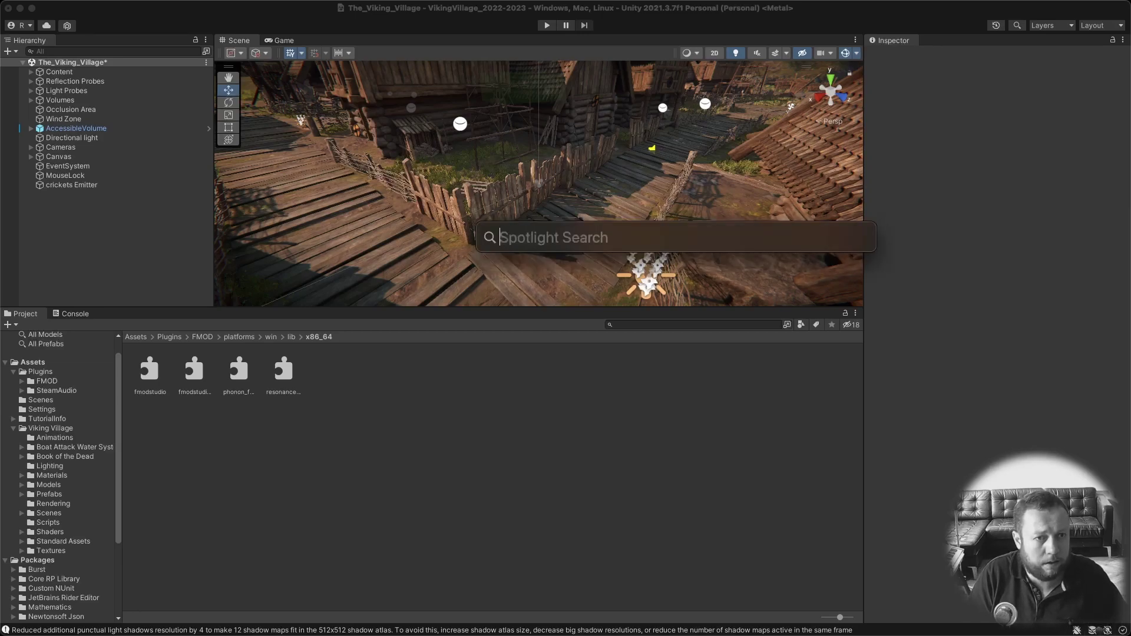
type("fmod")
key("Return")
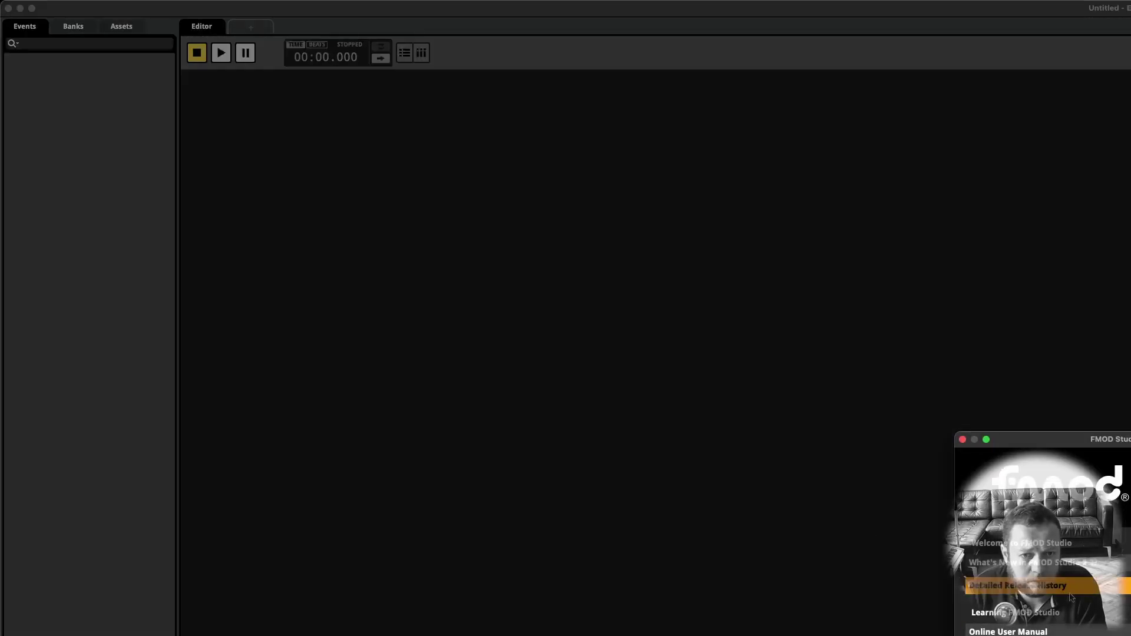
left_click(963, 440)
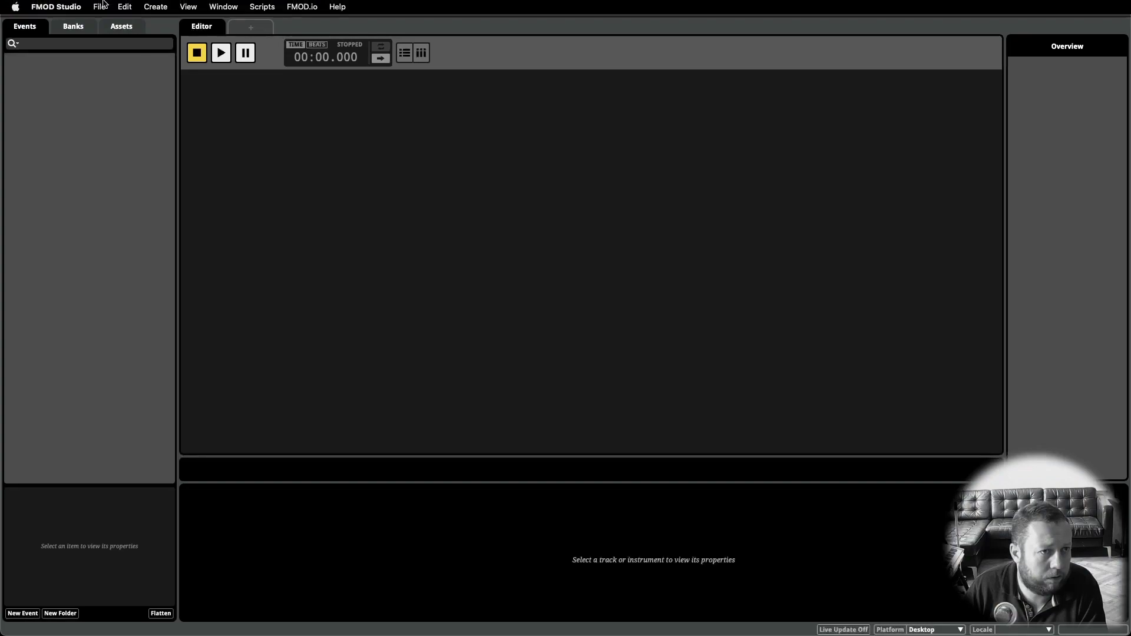
Open recent project Viking_fmod.fspro and preview the crickets event.
left_click(99, 7)
mouse_move(112, 52)
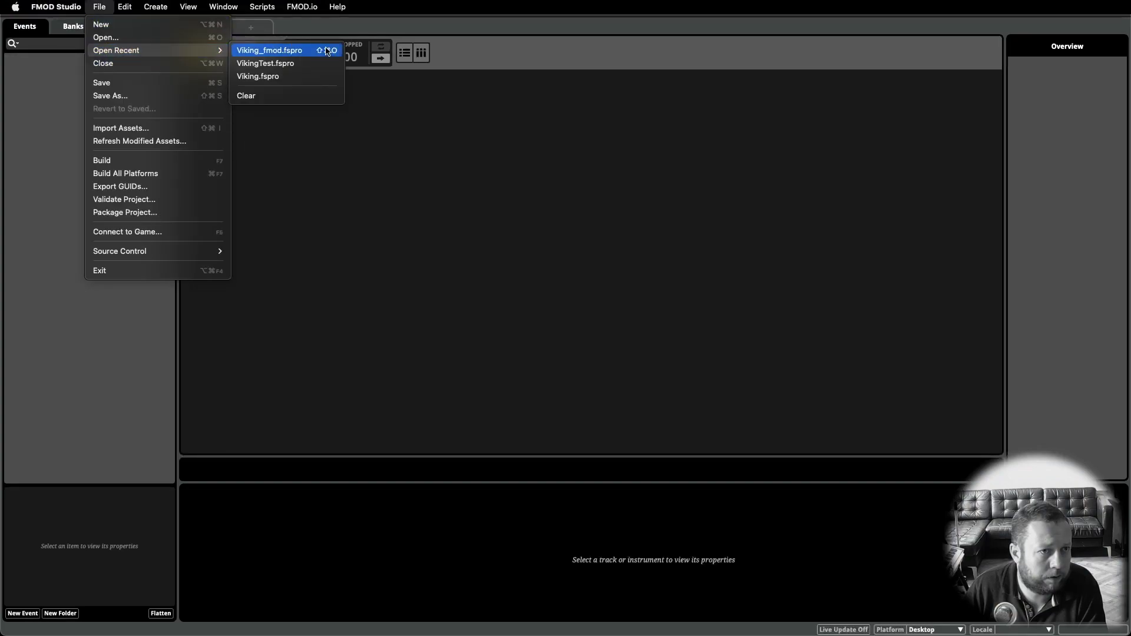
left_click(308, 52)
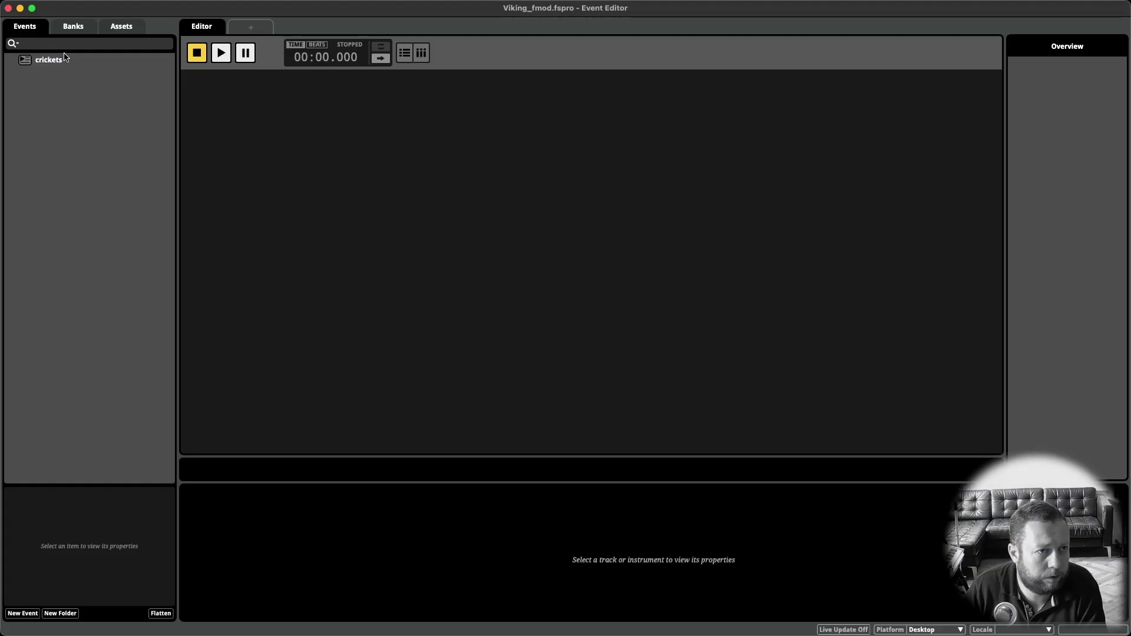
left_click(66, 60)
left_click(221, 53)
left_click(197, 53)
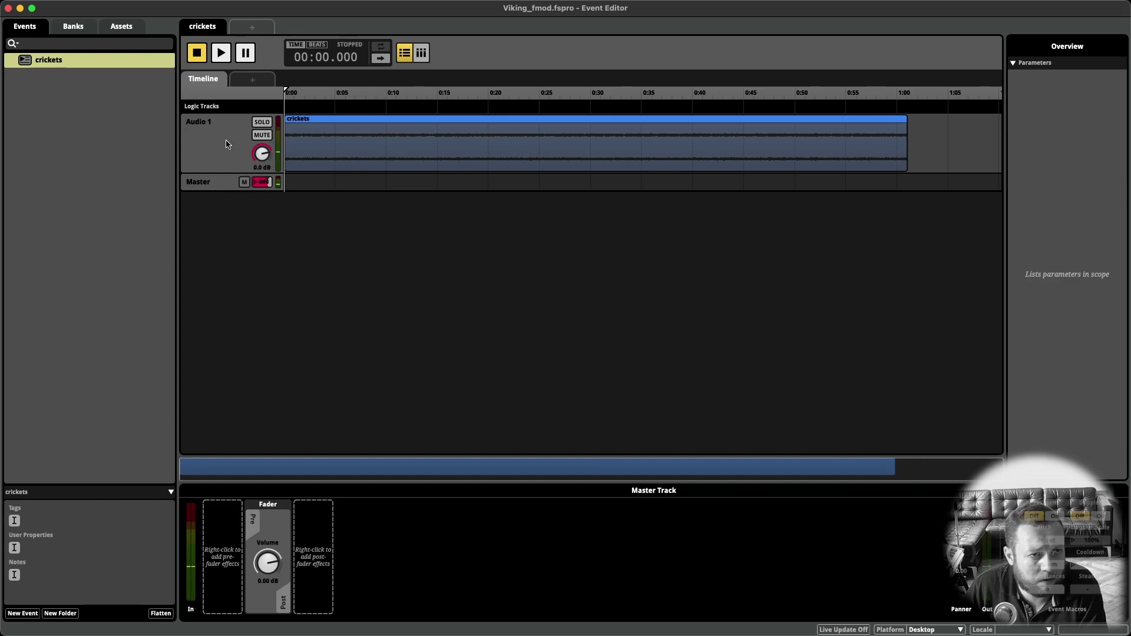
Select the crickets event's Master track and shorten the FMOD window to reveal Unity.
left_click(201, 186)
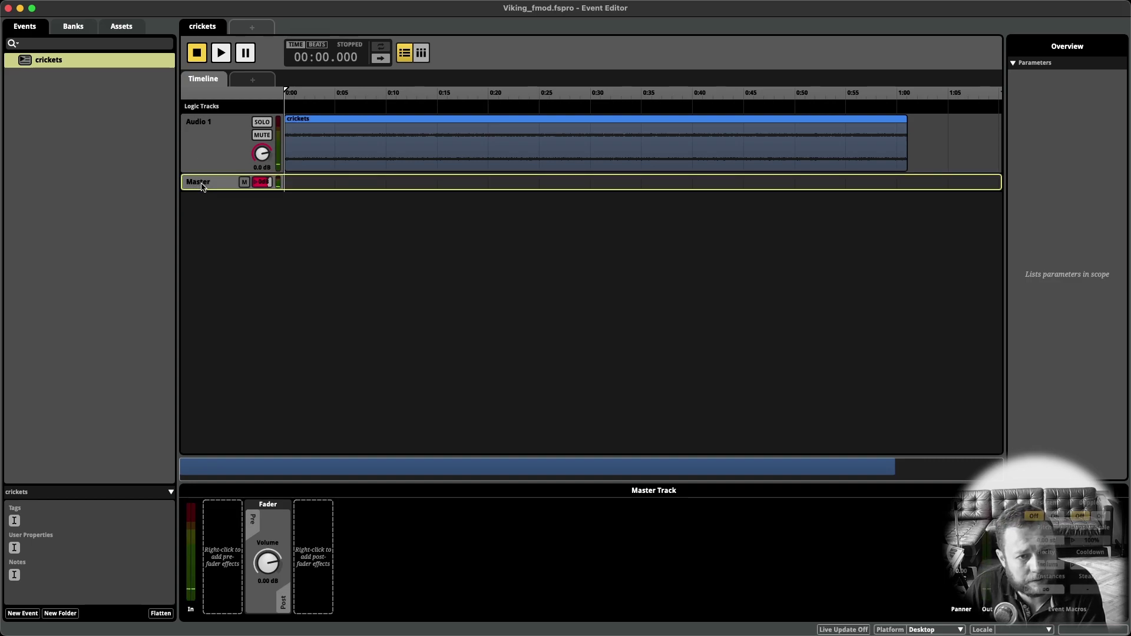
right_click(304, 512)
mouse_move(316, 520)
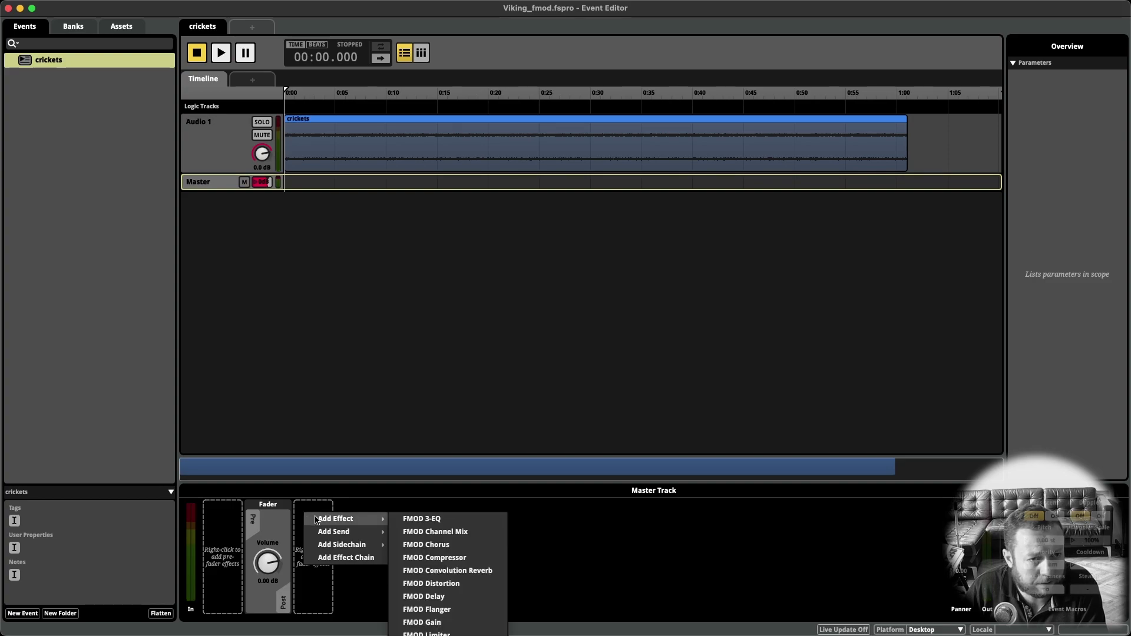
left_click(631, 578)
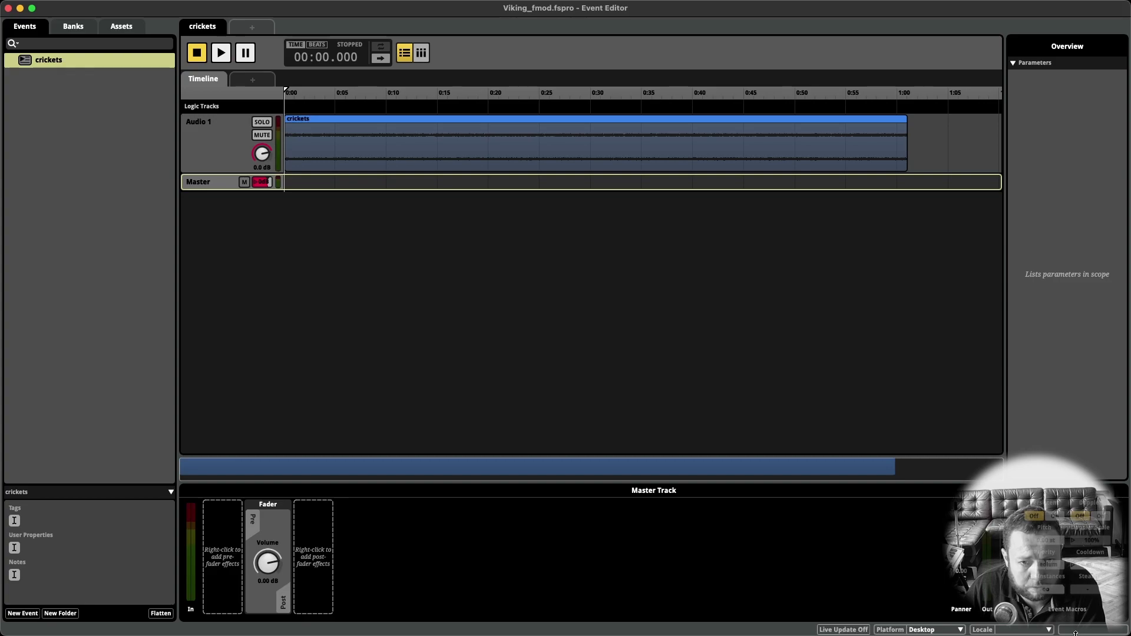
left_click_drag(1076, 633, 1076, 391)
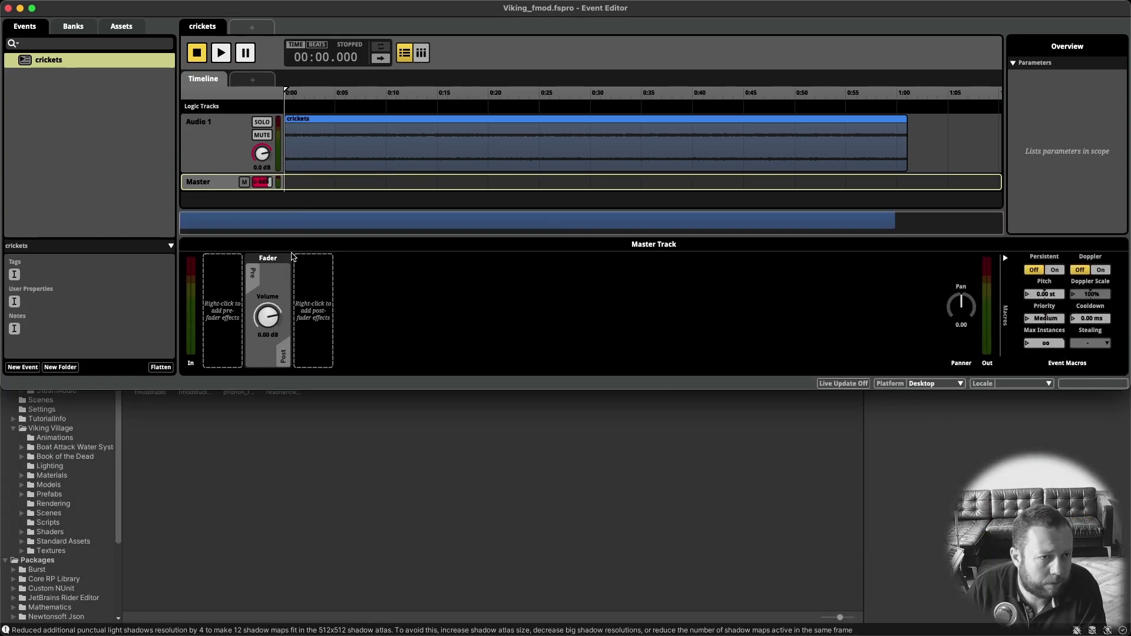
Add the Valve Steam Audio Spatializer plug-in effect to the master track.
right_click(299, 259)
mouse_move(347, 265)
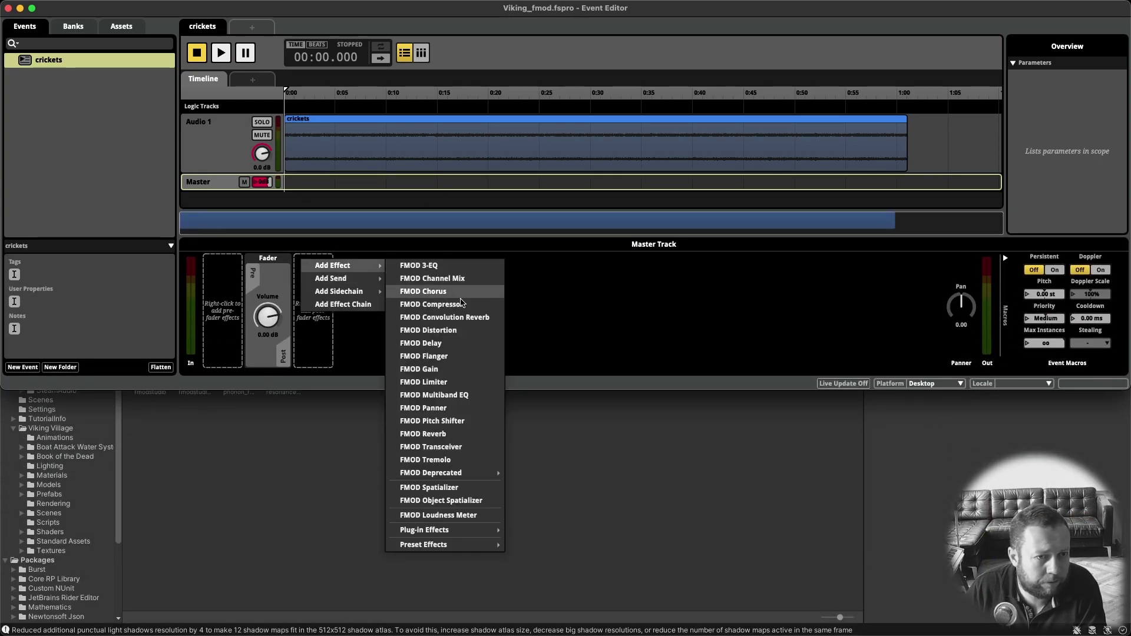
mouse_move(428, 533)
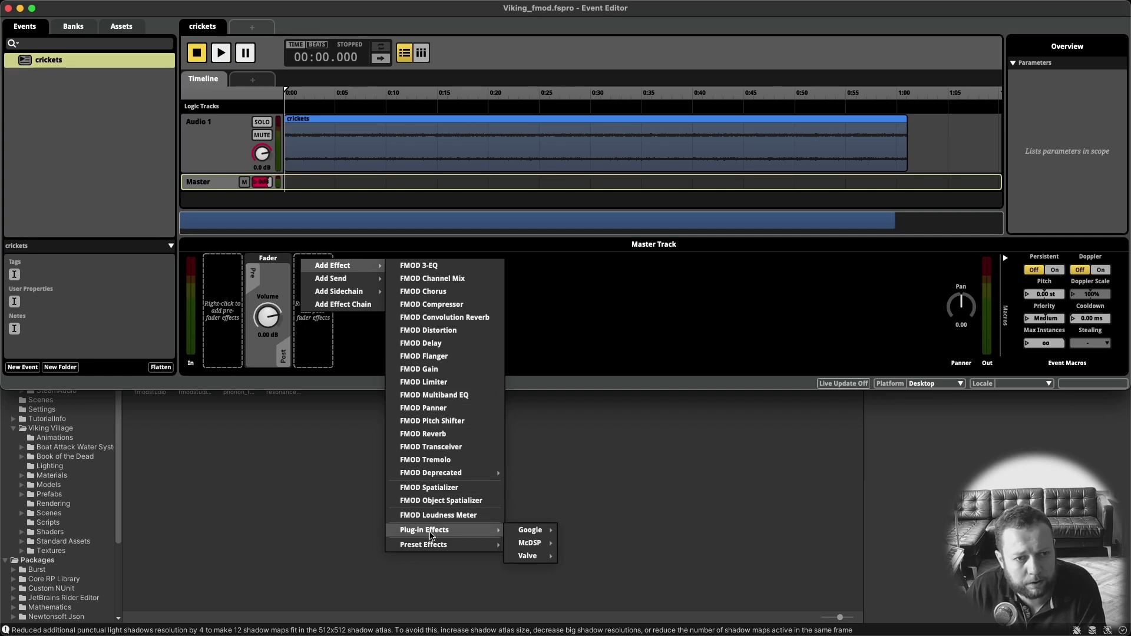
mouse_move(534, 558)
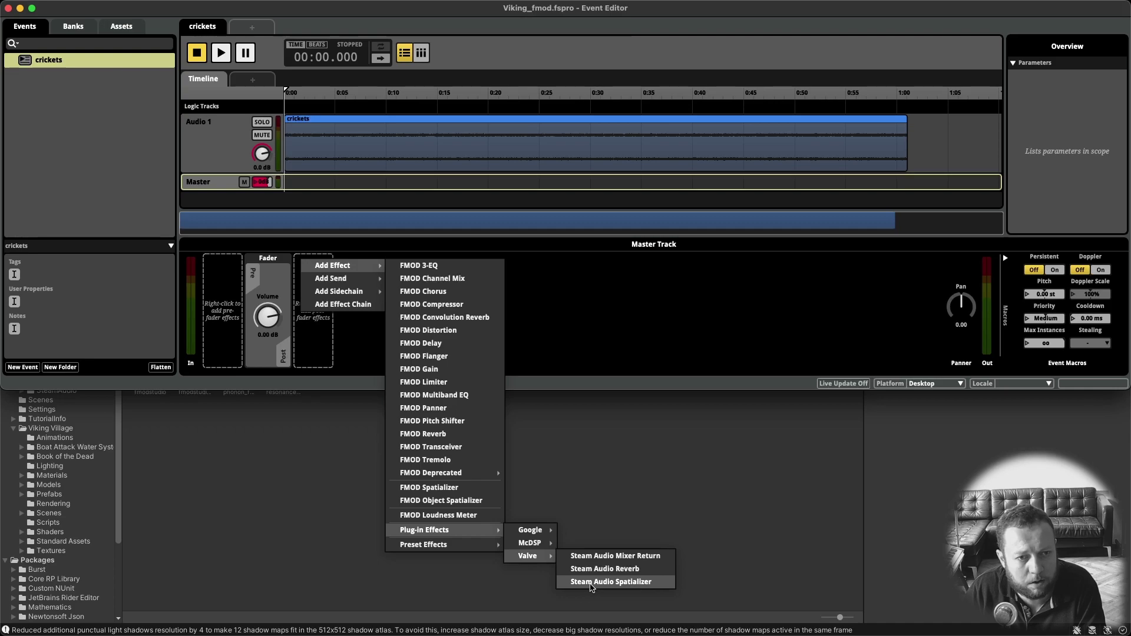
left_click(592, 581)
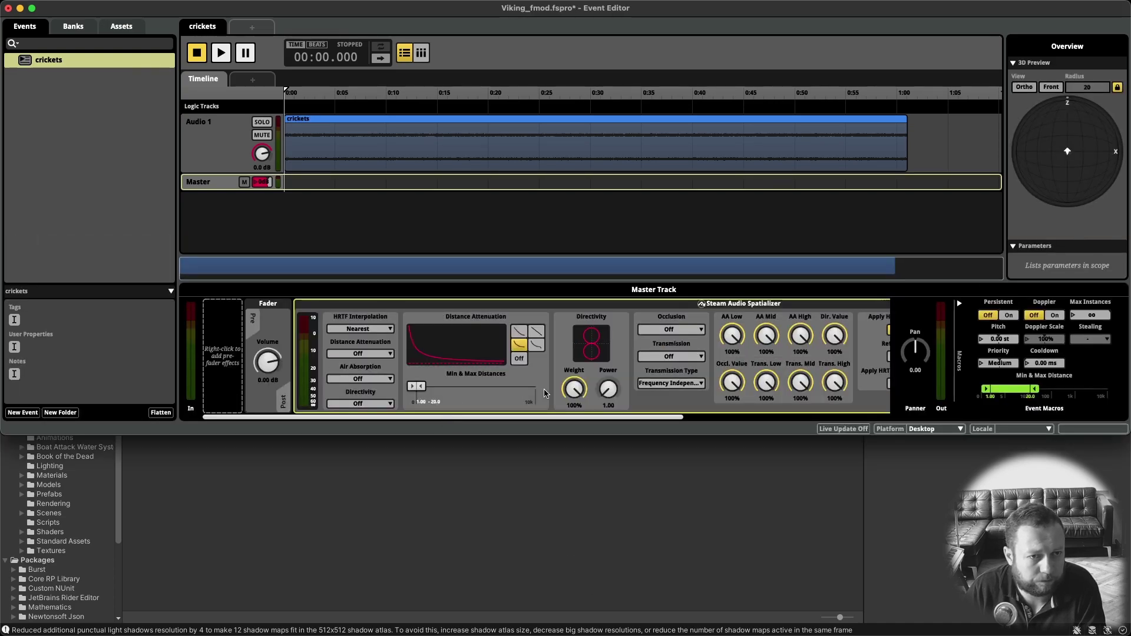
Save the FMOD project and build its banks for all platforms.
key("super+s")
left_click(99, 7)
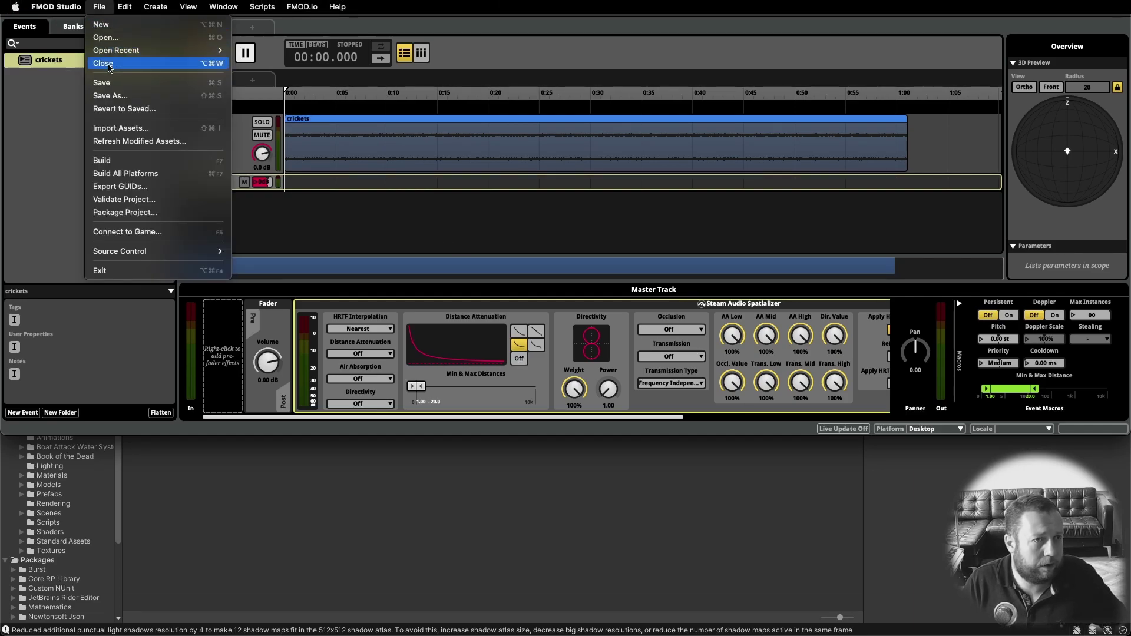
left_click(122, 173)
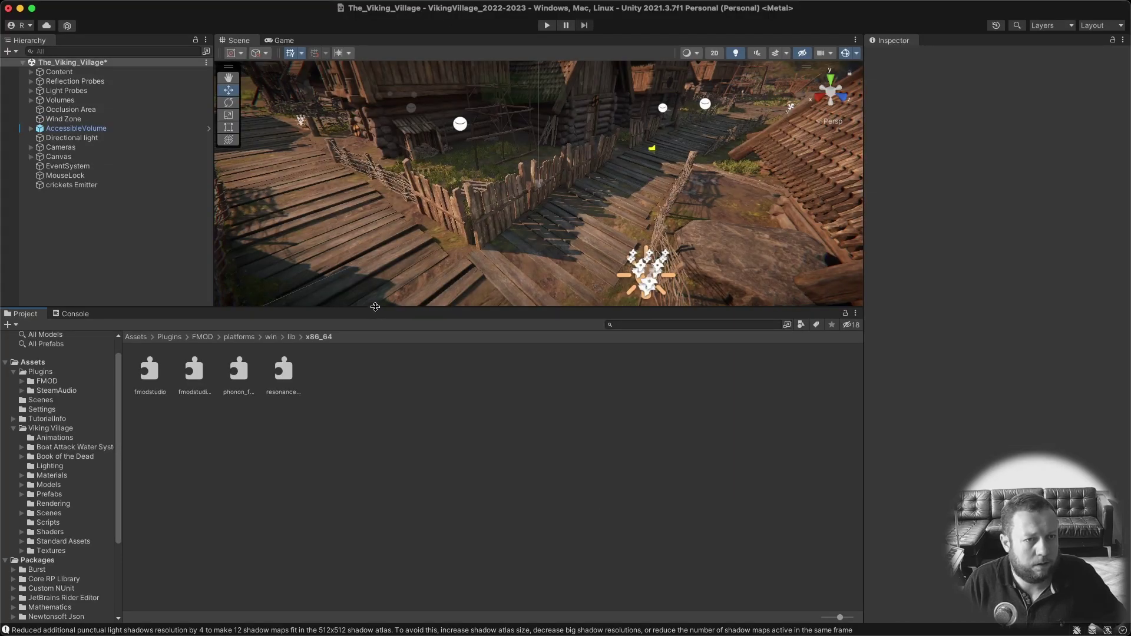
In FMOD Settings for the Editor platform, add a new Dynamic Plugins entry for phonon_fmod.
left_click_drag(371, 308, 371, 457)
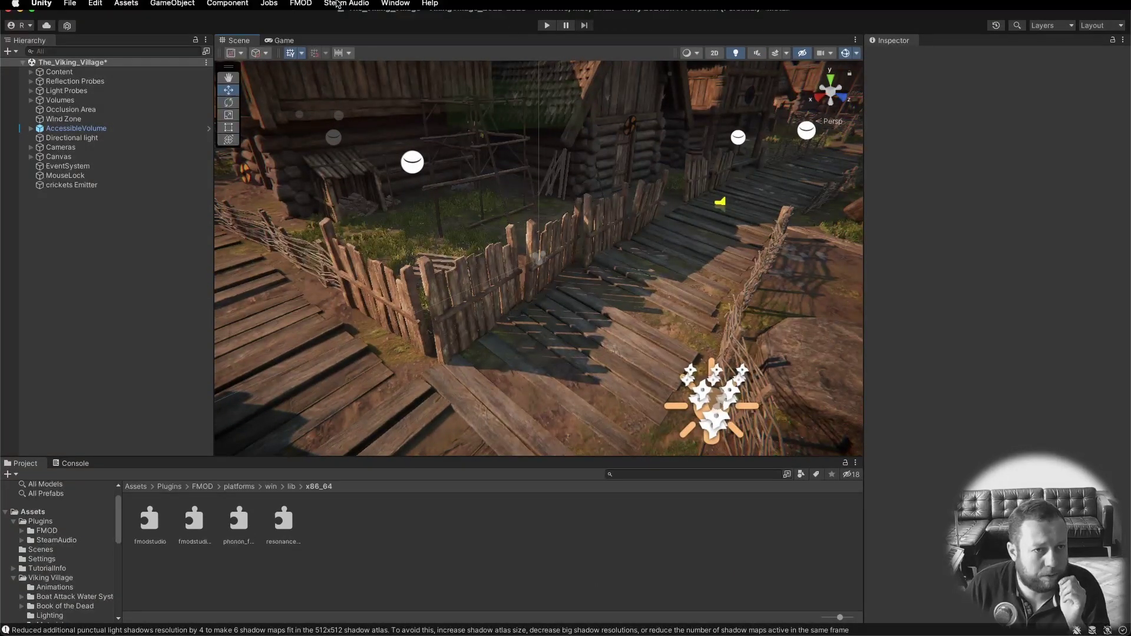
left_click(301, 6)
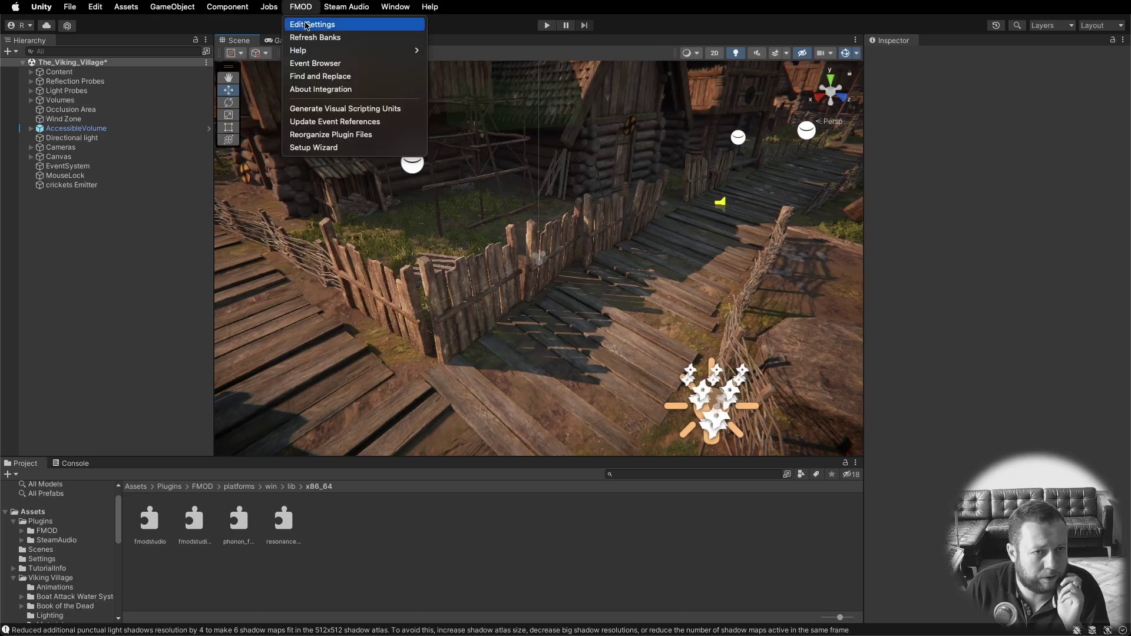
left_click(306, 24)
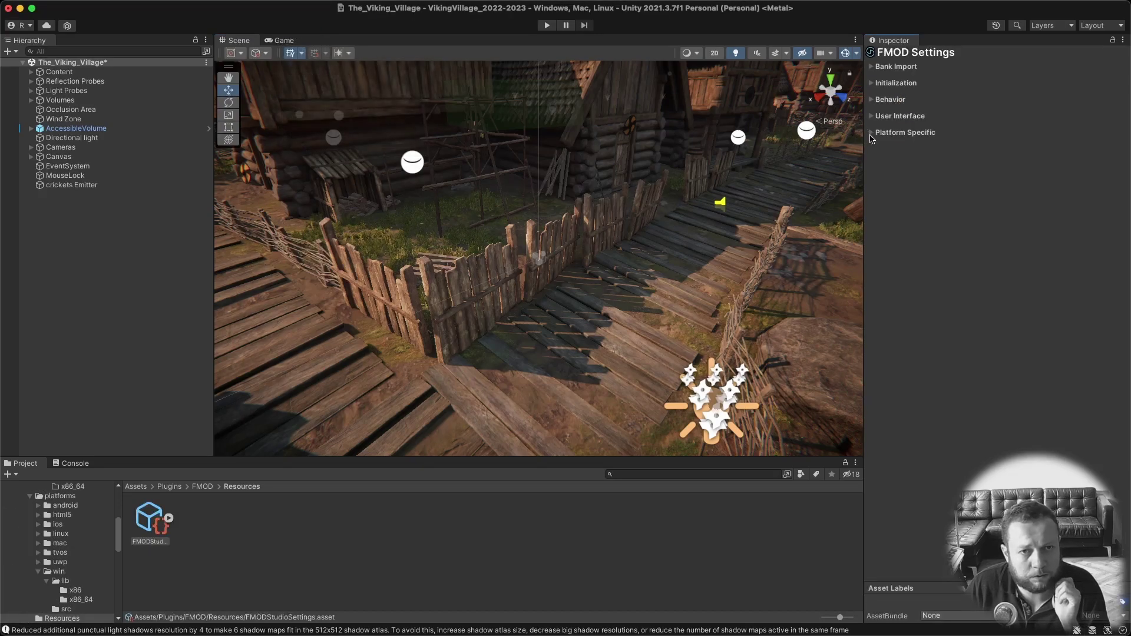
left_click(872, 135)
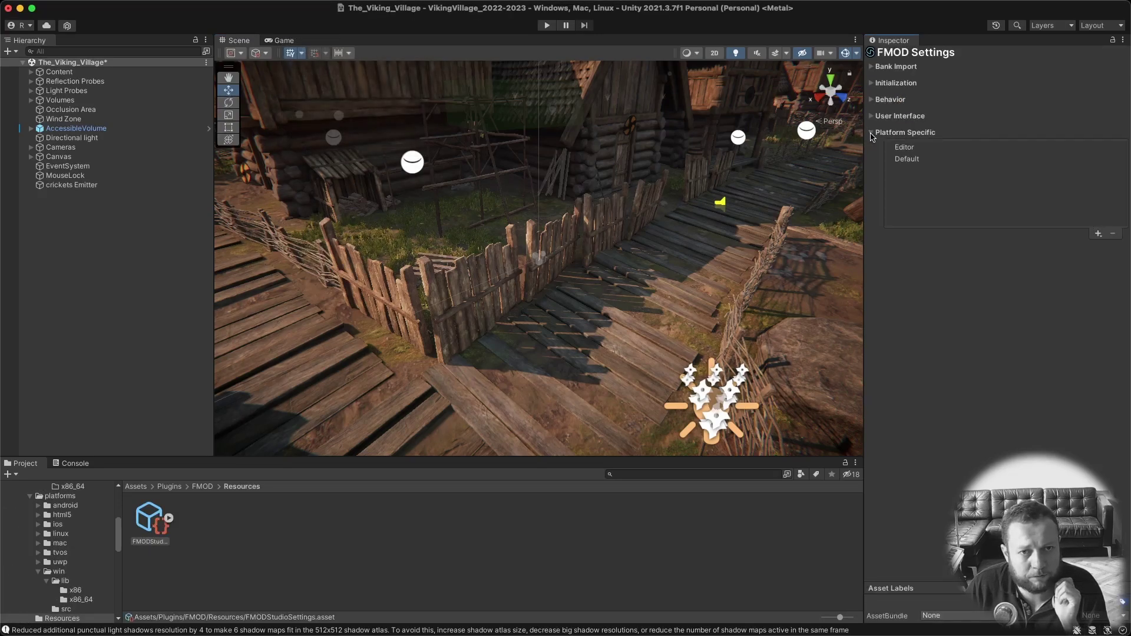
left_click(911, 148)
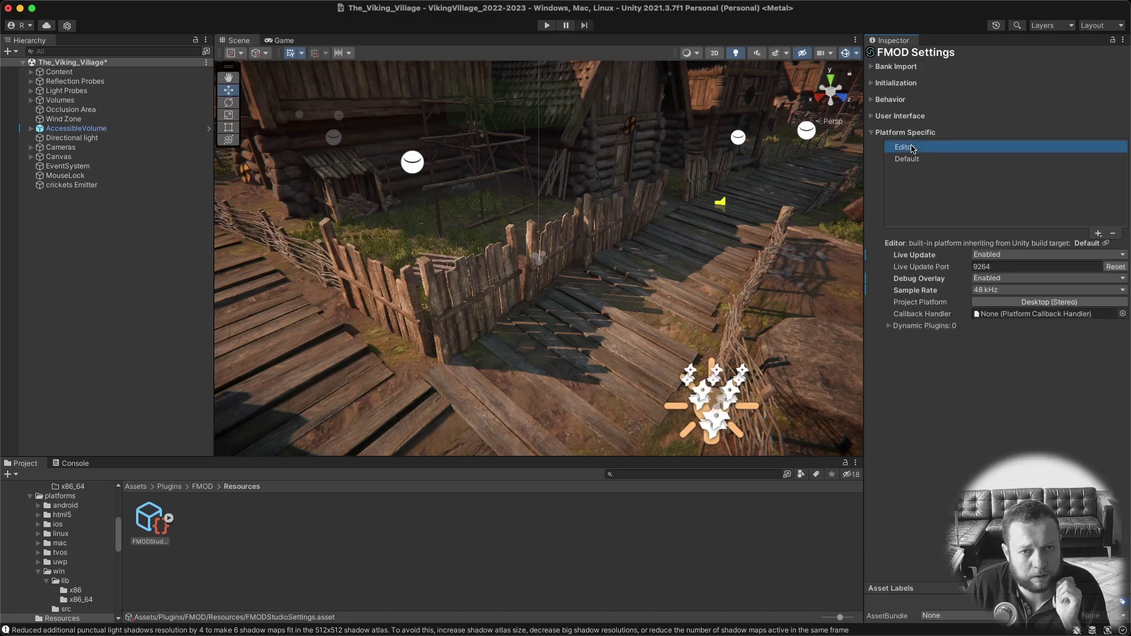
left_click(890, 327)
left_click(1098, 352)
left_click(1030, 341)
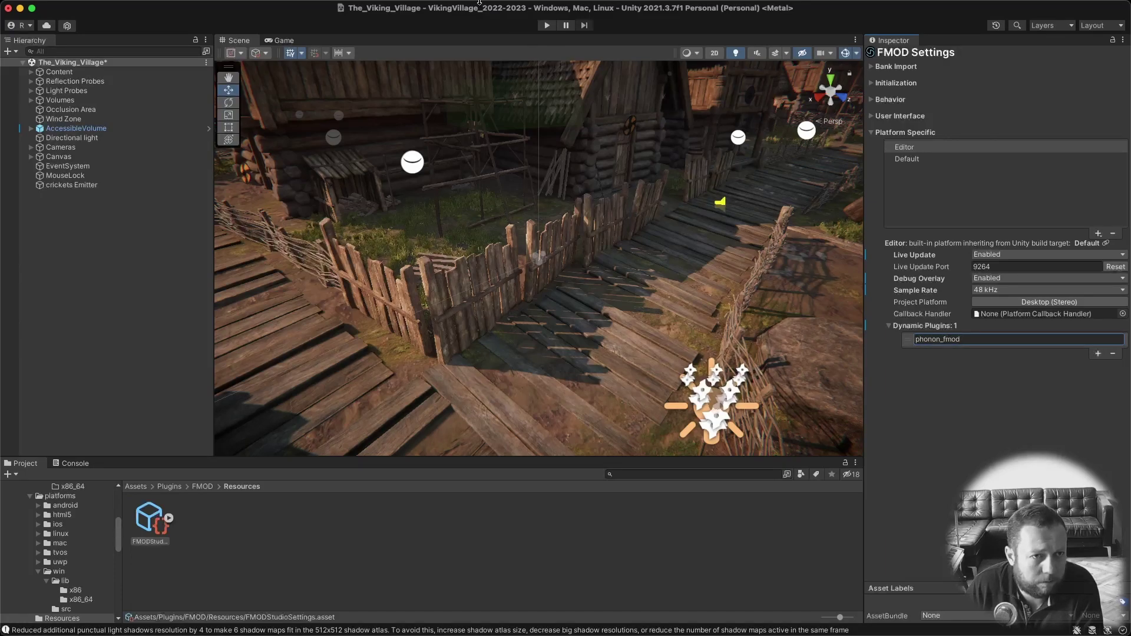
Commit the phonon_fmod entry, then run the village in Play mode briefly and stop it.
key("Return")
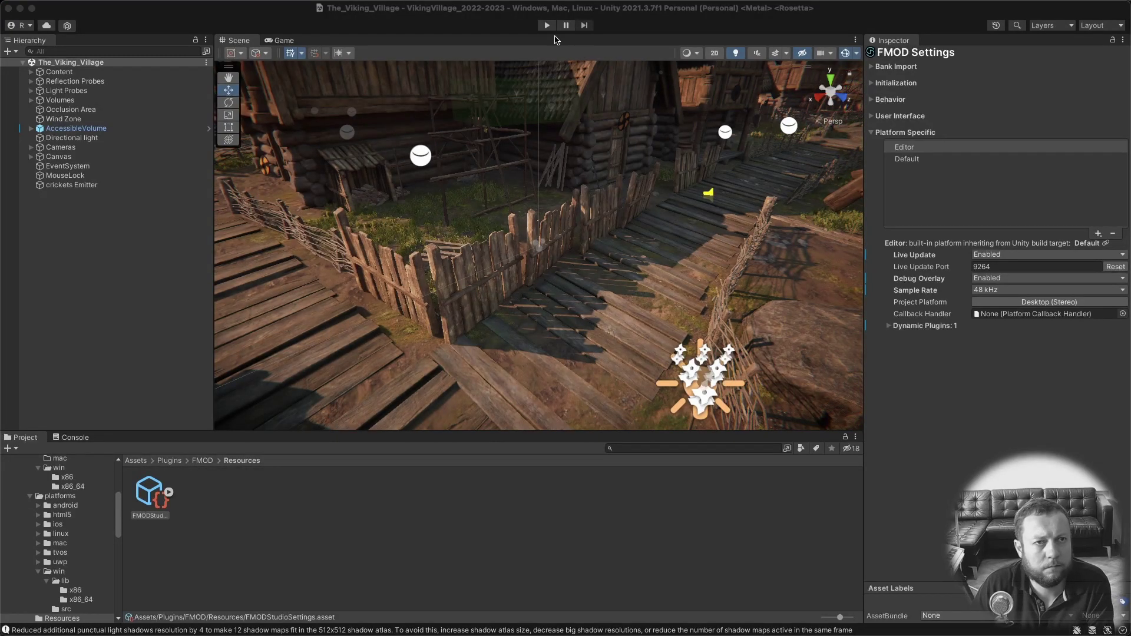
left_click(544, 27)
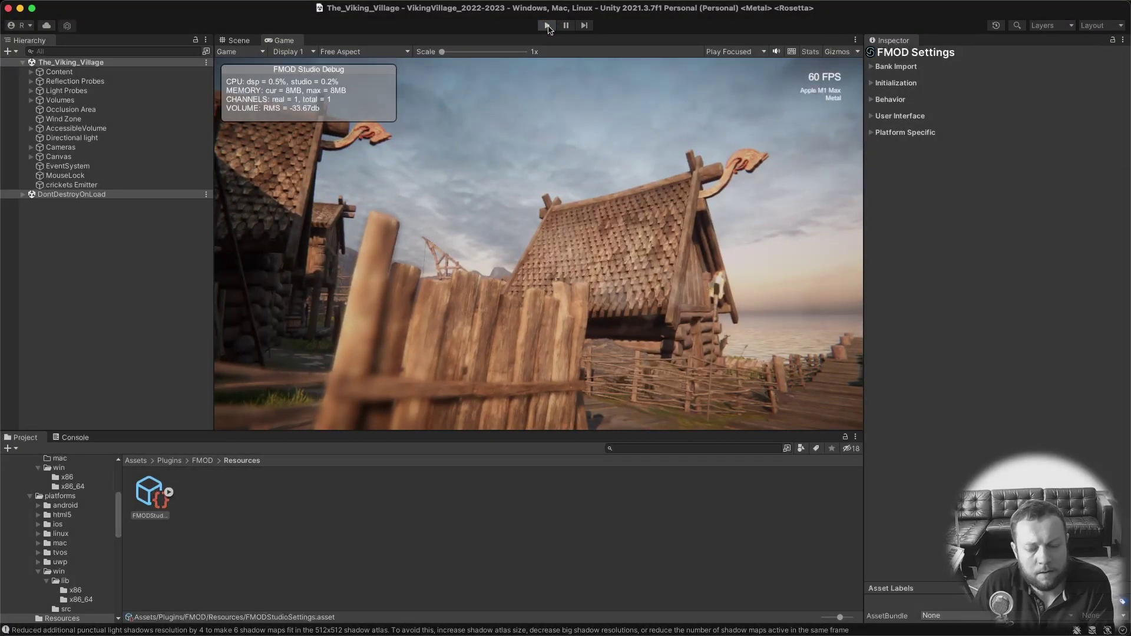
left_click(547, 25)
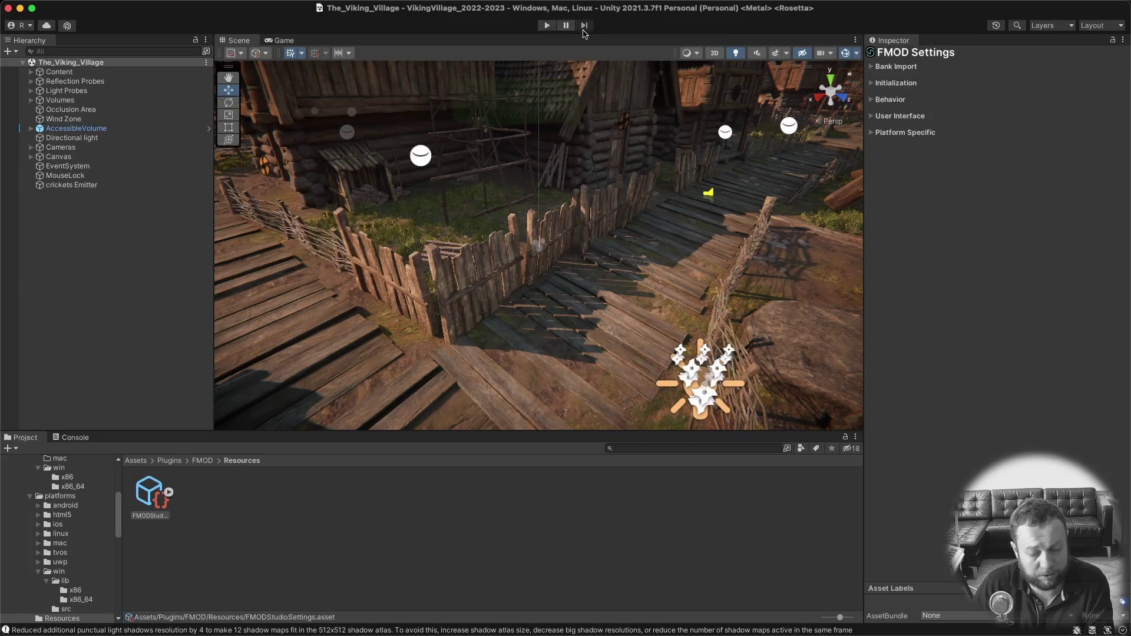
mouse_move(637, 6)
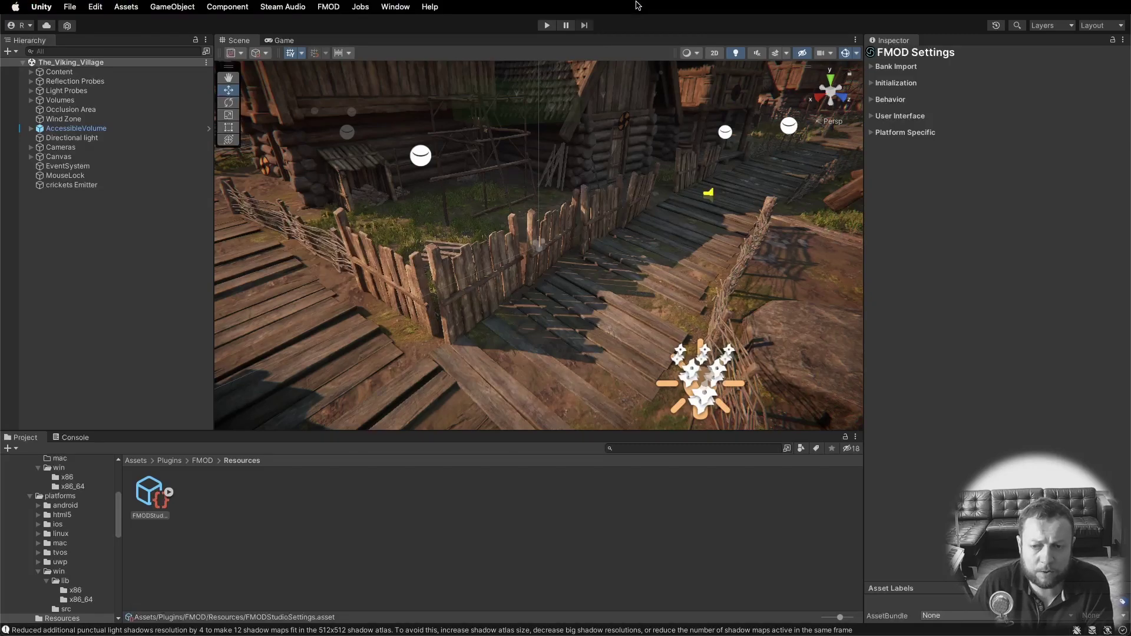